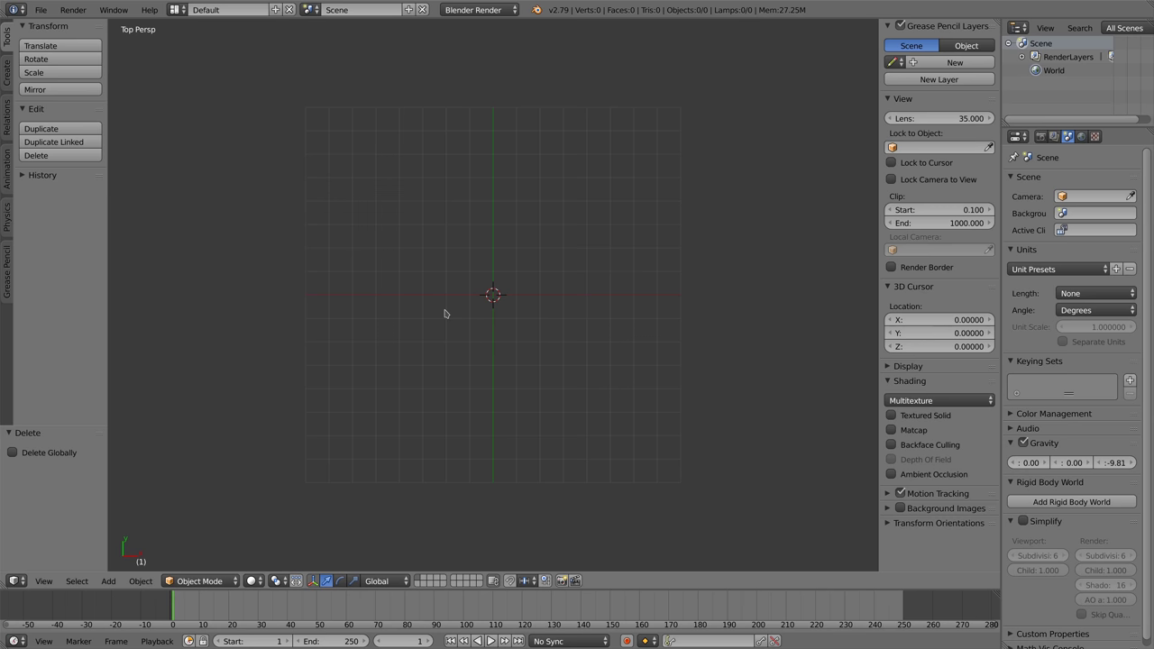
Step: Add a single Crowd Sim agent at the origin and place three duplicates of it around the centre
{"action": "key", "text": "shift+a"}
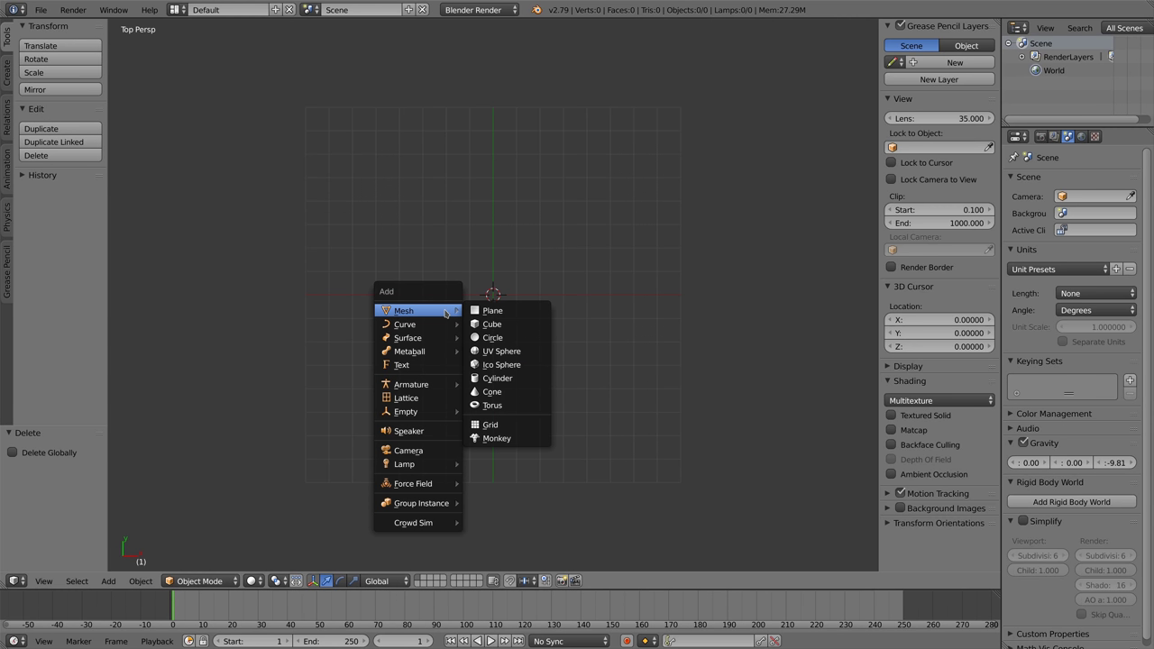
{"action": "mouse_move", "coordinate": [440, 528]}
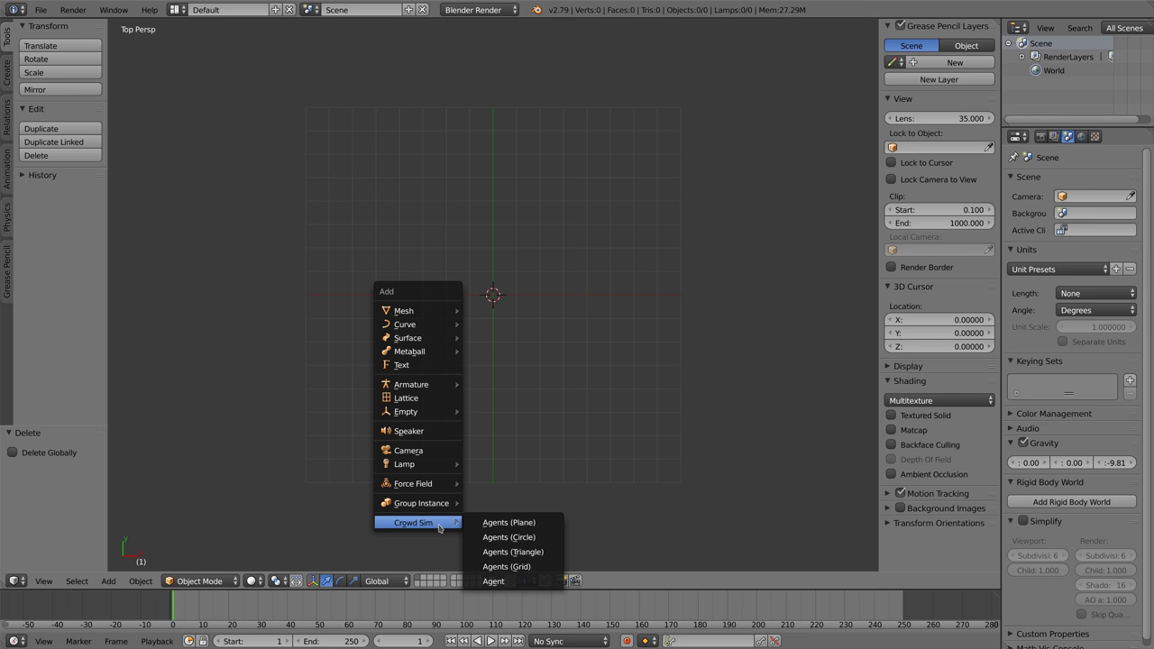
{"action": "left_click", "coordinate": [502, 582]}
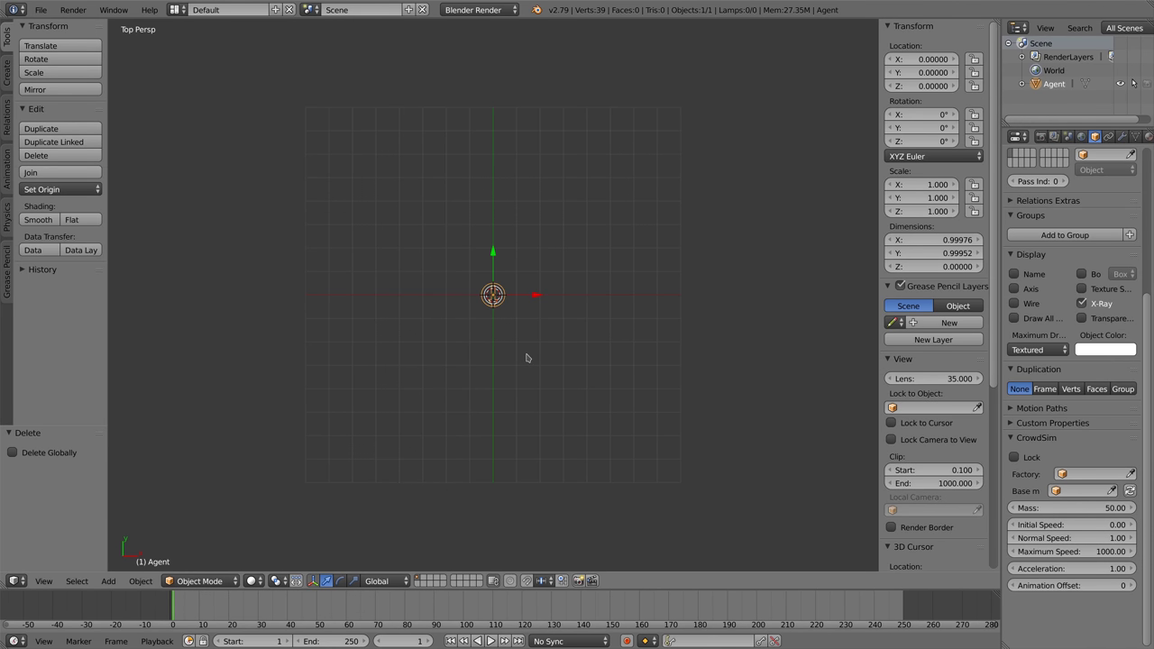
{"action": "key", "text": "shift+d"}
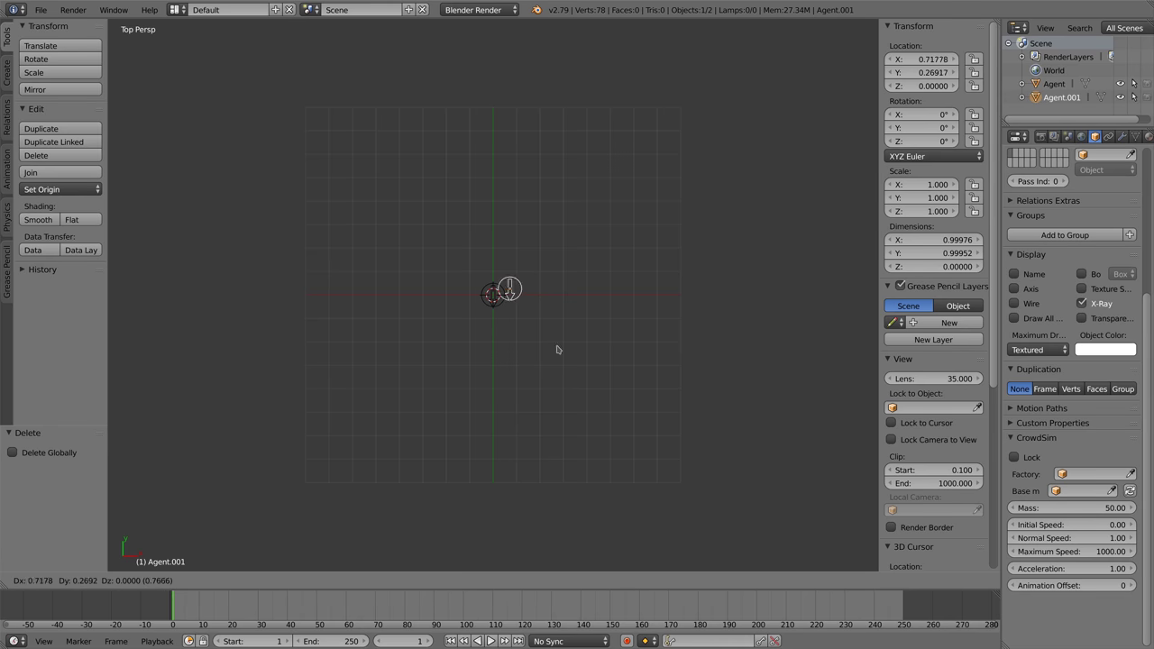
{"action": "left_click", "coordinate": [568, 352]}
{"action": "key", "text": "shift+d"}
{"action": "left_click", "coordinate": [516, 317]}
{"action": "key", "text": "shift+d"}
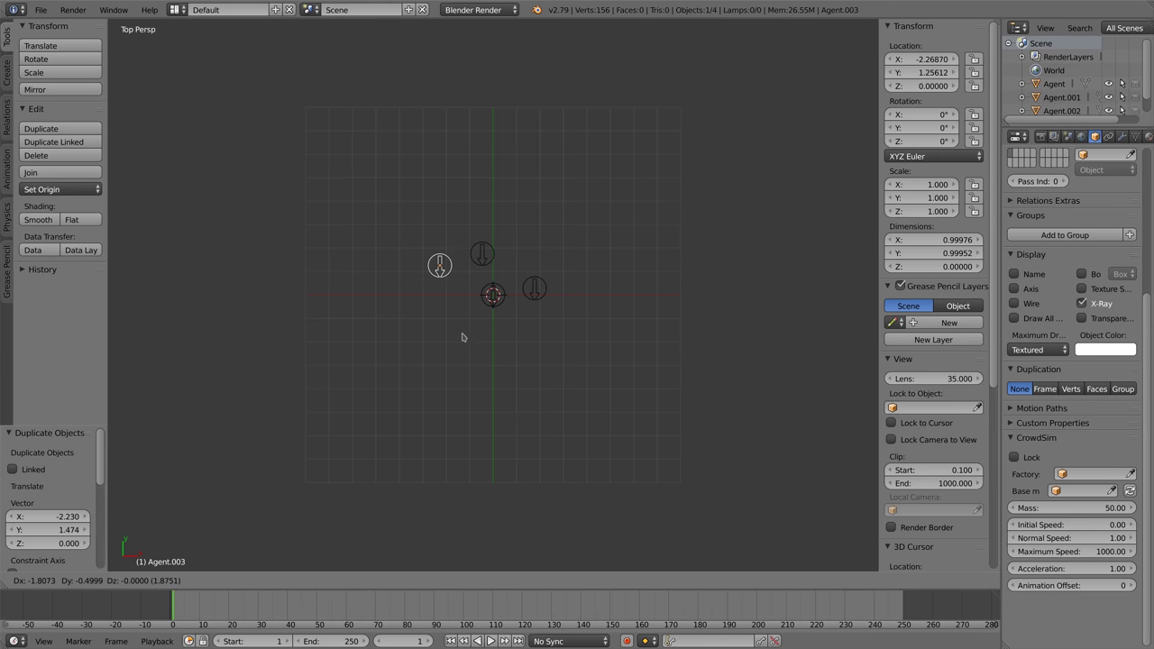
{"action": "left_click", "coordinate": [463, 348]}
Step: Select all four agents and duplicate the group three times into separate areas of the grid
{"action": "key", "text": "a"}
{"action": "key", "text": "a"}
{"action": "key", "text": "shift+d"}
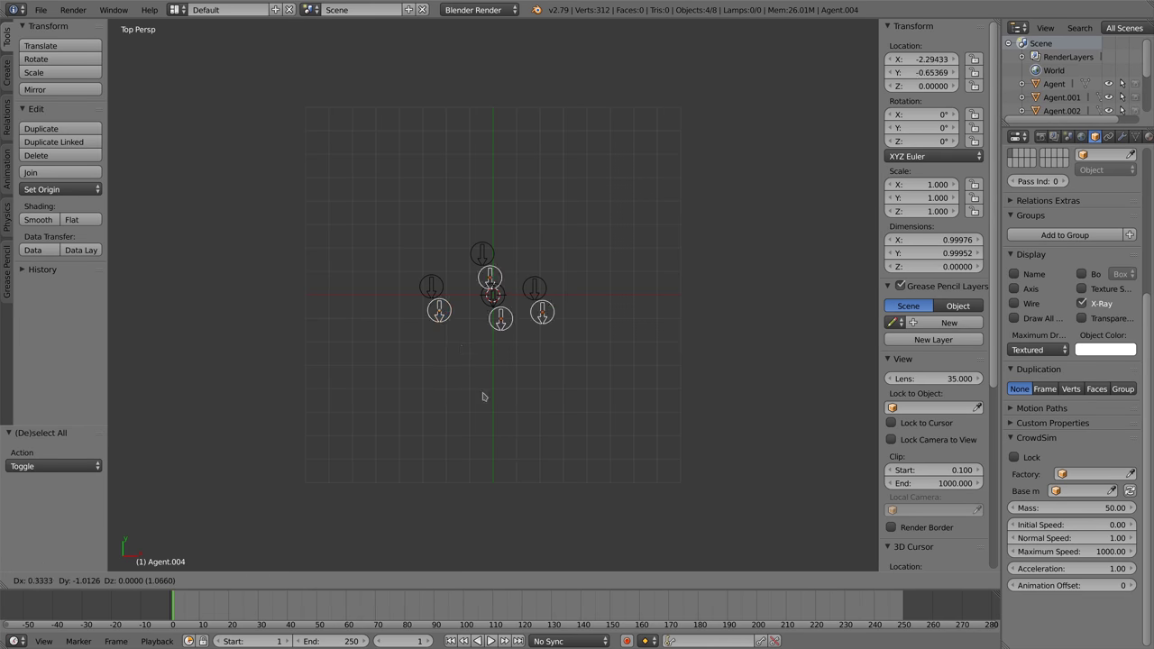
{"action": "left_click", "coordinate": [515, 417]}
{"action": "key", "text": "shift+d"}
{"action": "left_click", "coordinate": [404, 461]}
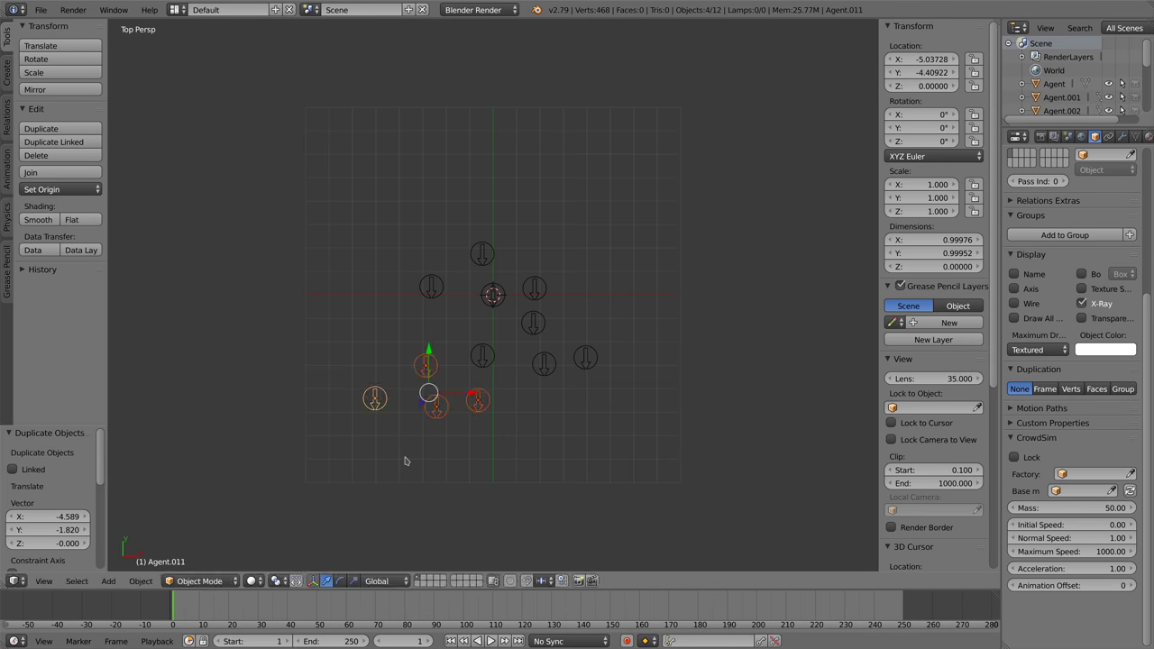
{"action": "key", "text": "shift+d"}
{"action": "left_click", "coordinate": [352, 310]}
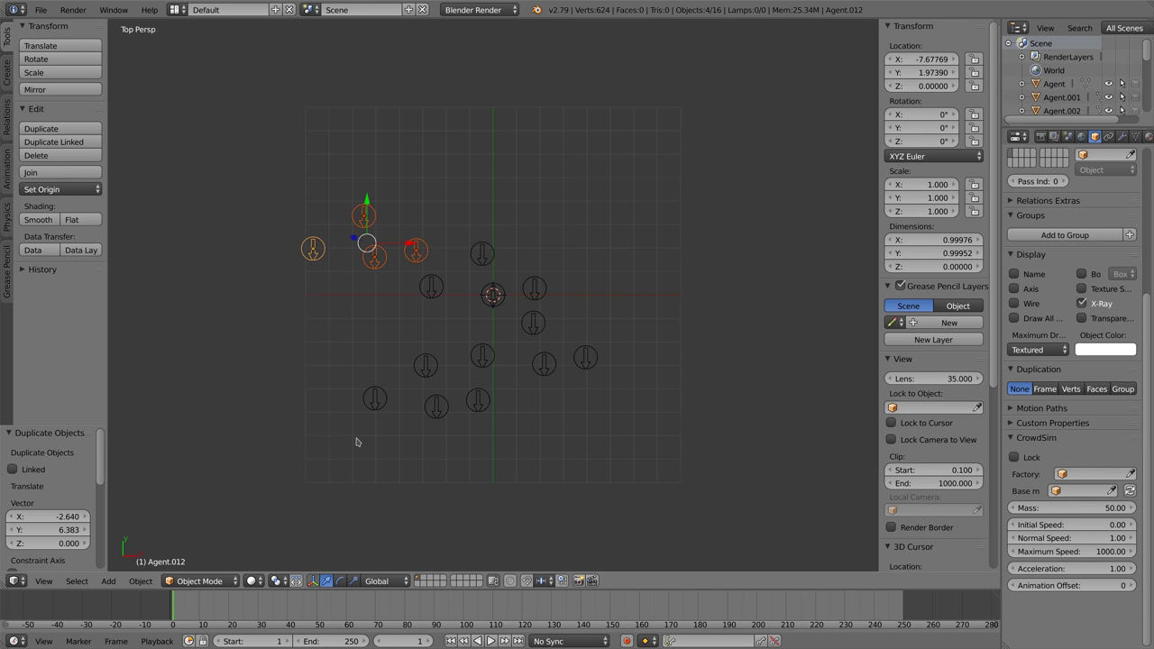
Step: Select every agent in the scene and delete them all
{"action": "key", "text": "a"}
{"action": "key", "text": "a"}
{"action": "key", "text": "x"}
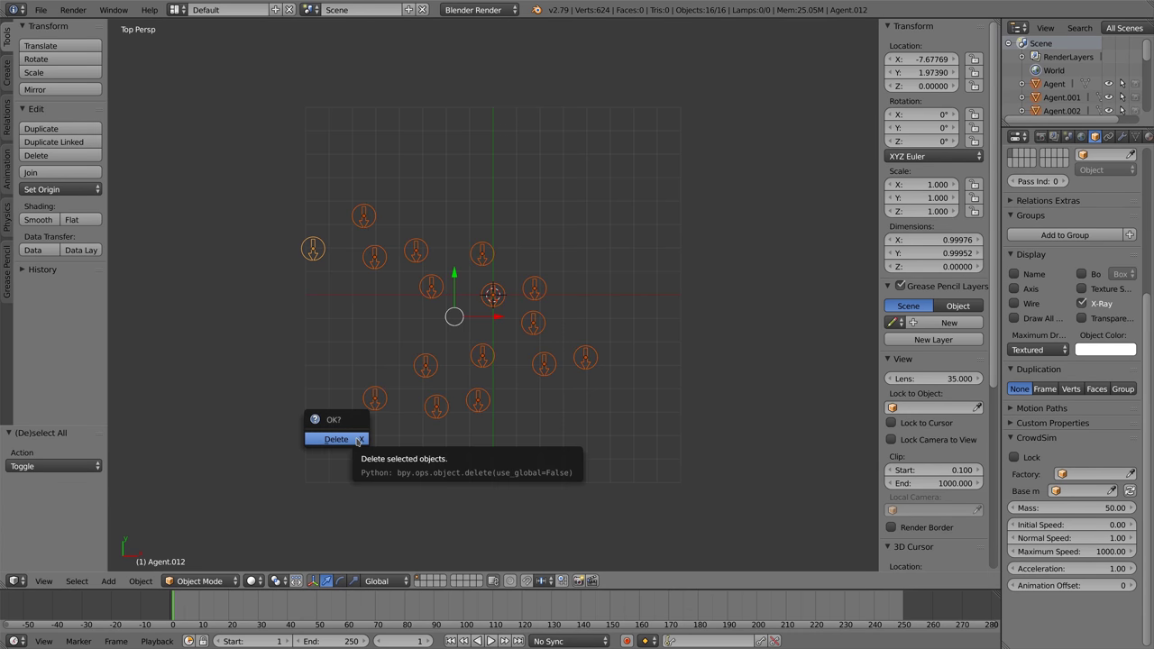
{"action": "left_click", "coordinate": [336, 440]}
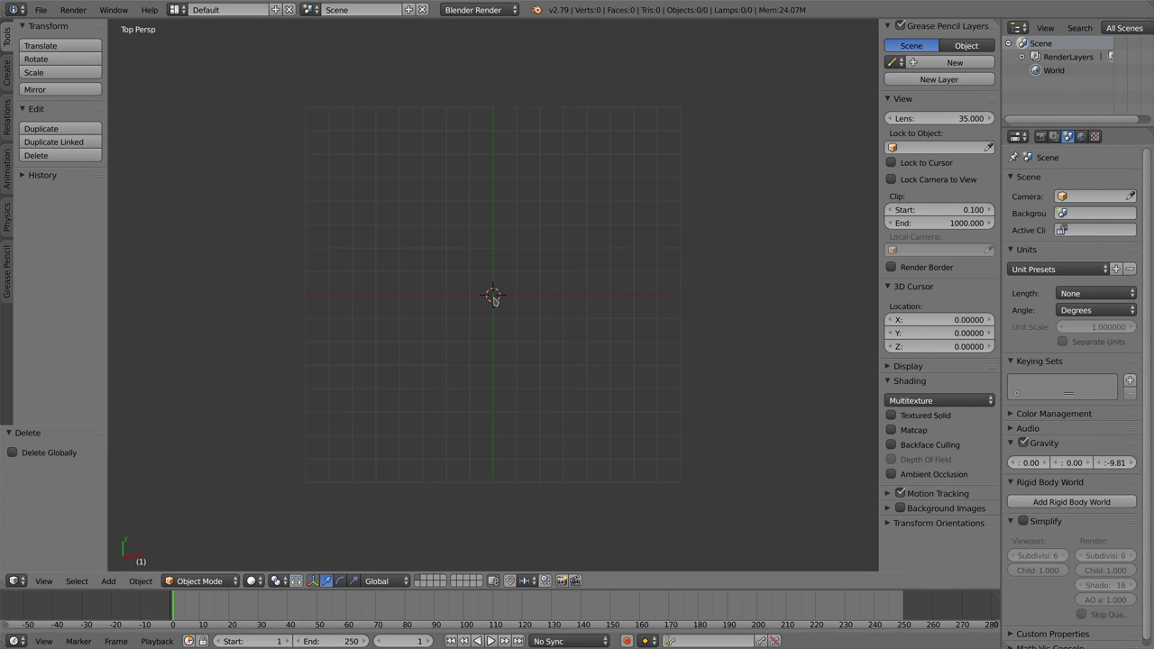
Step: Add a Crowd Sim Agents (Plane) factory at the origin and scale it up to about 9.79
{"action": "key", "text": "shift+a"}
{"action": "mouse_move", "coordinate": [493, 299]}
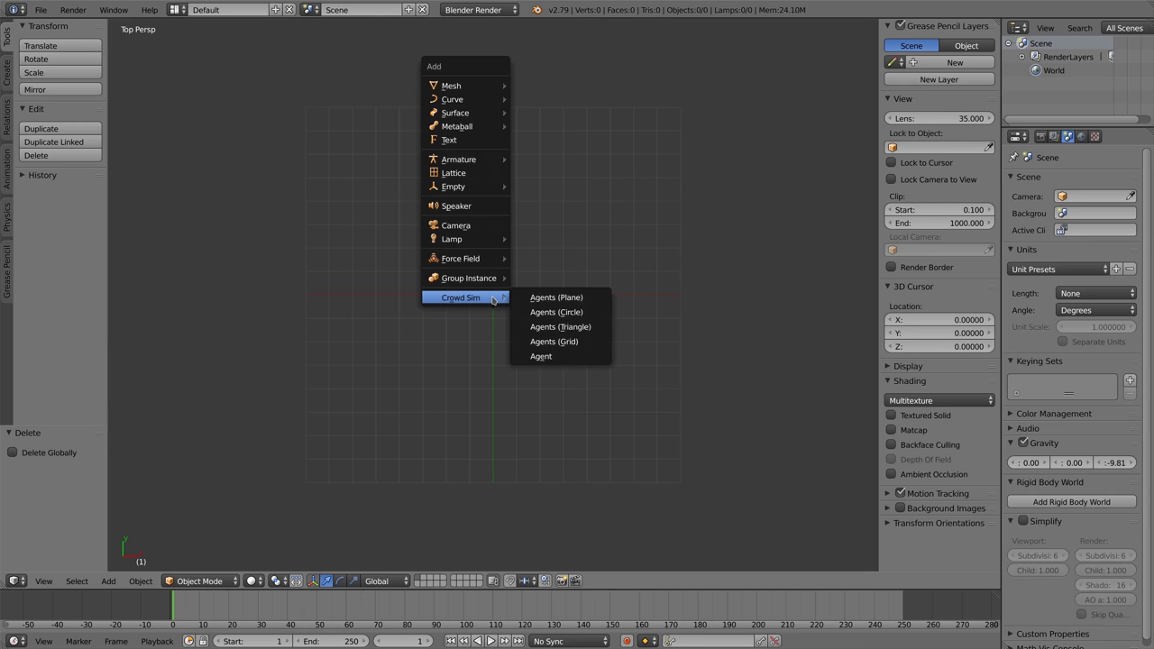
{"action": "left_click", "coordinate": [571, 299]}
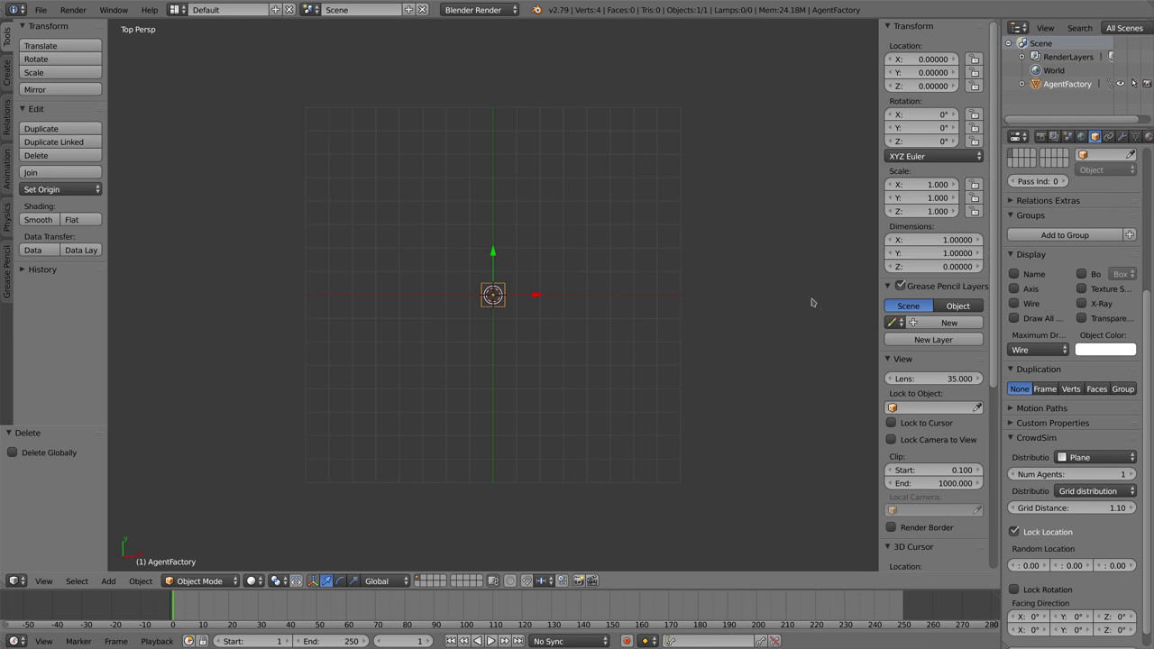
{"action": "scroll", "coordinate": [1145, 324], "scroll_direction": "down", "scroll_amount": 1}
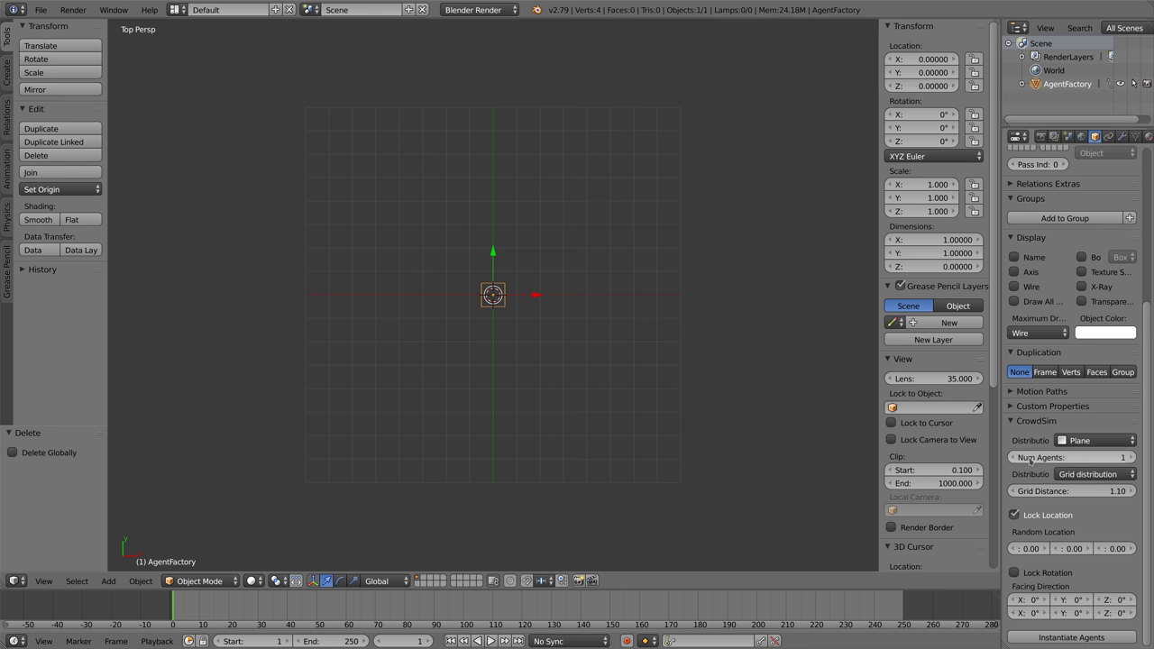
{"action": "scroll", "coordinate": [536, 336], "scroll_direction": "up", "scroll_amount": 5}
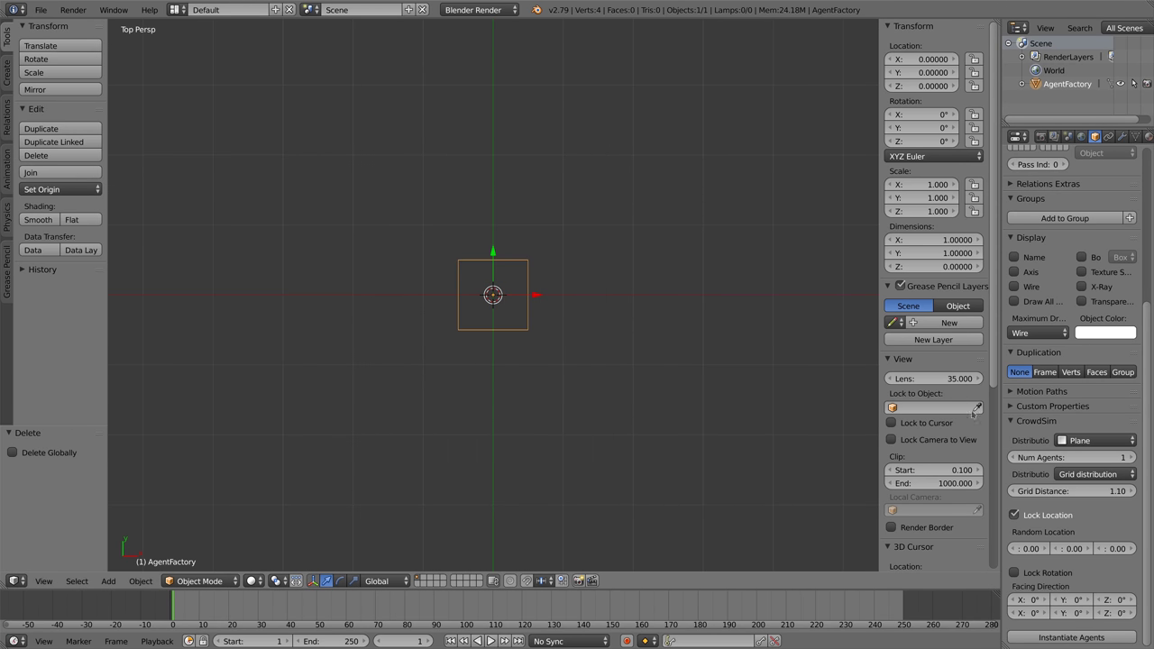
{"action": "key", "text": "s"}
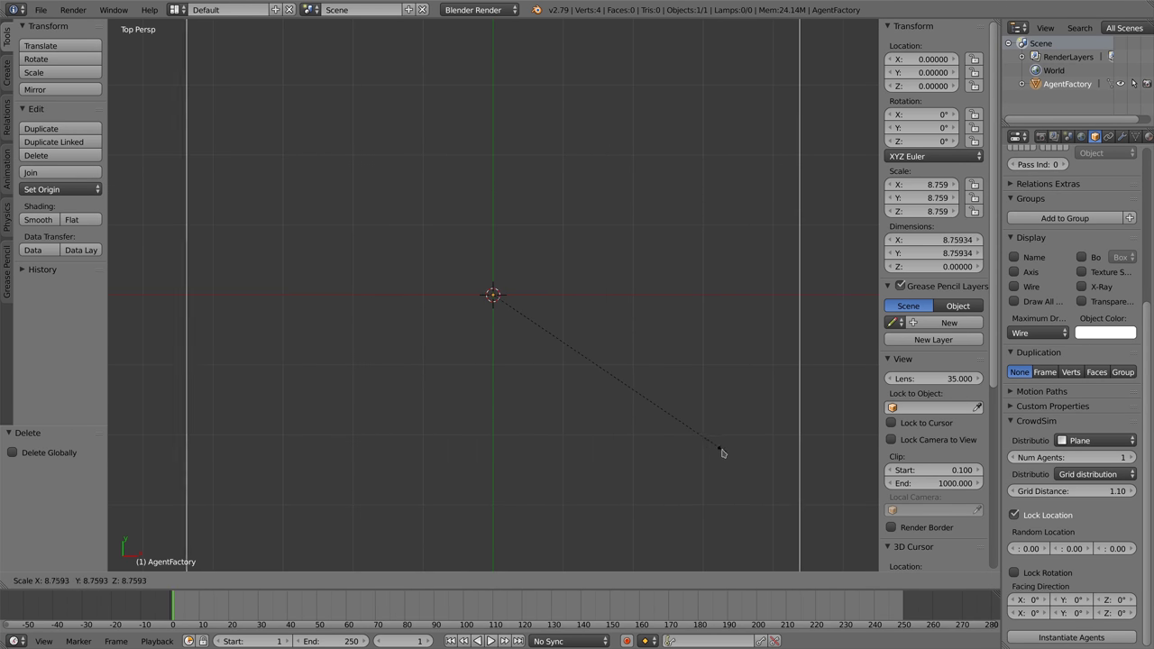
{"action": "left_click", "coordinate": [754, 465]}
{"action": "scroll", "coordinate": [743, 444], "scroll_direction": "down", "scroll_amount": 6}
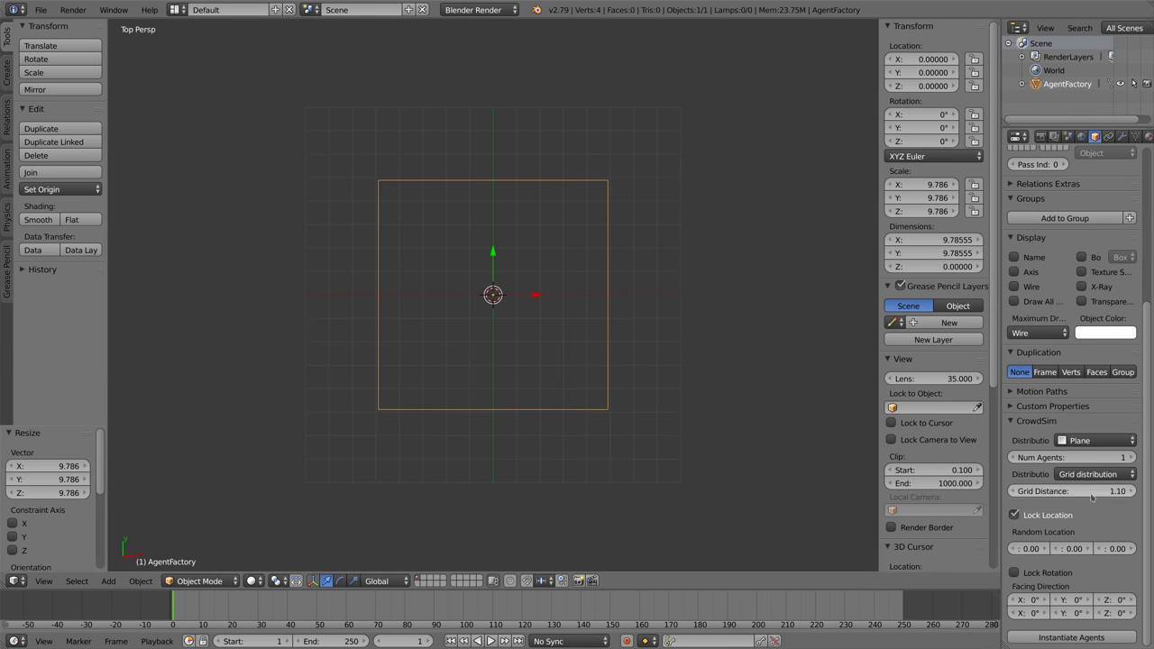
Step: Set the factory's number of agents to 39 and vary their facing direction around Z from -36° to 86°
{"action": "left_click_drag", "start_coordinate": [1072, 457], "coordinate": [1106, 457]}
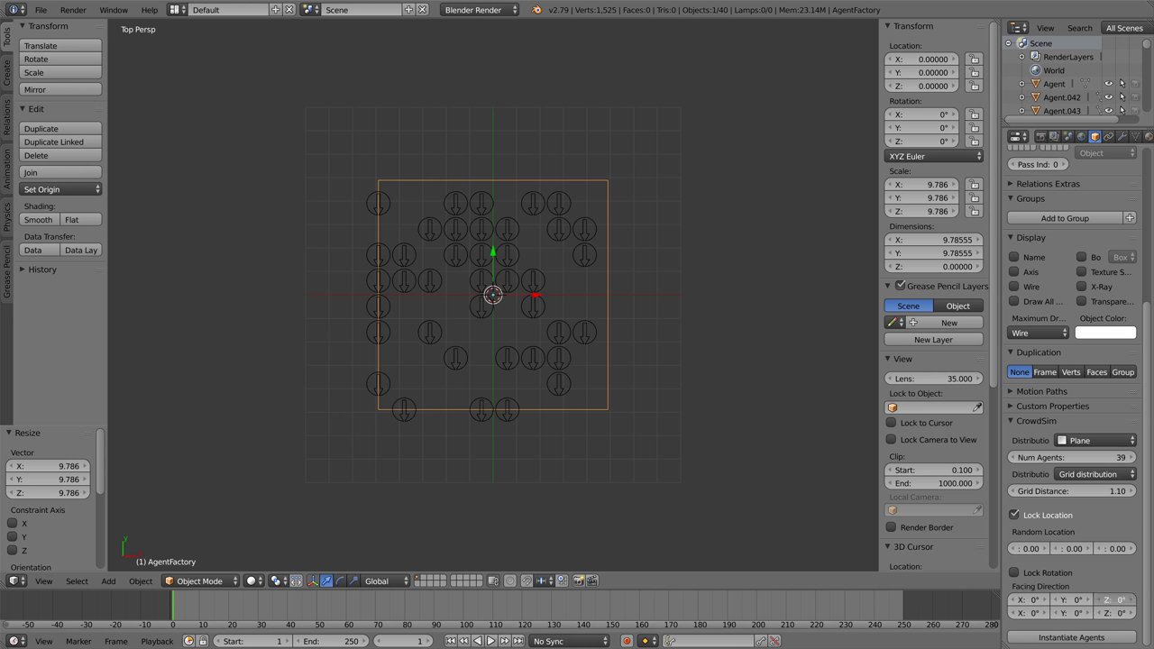
{"action": "left_click_drag", "start_coordinate": [1115, 600], "coordinate": [1140, 613]}
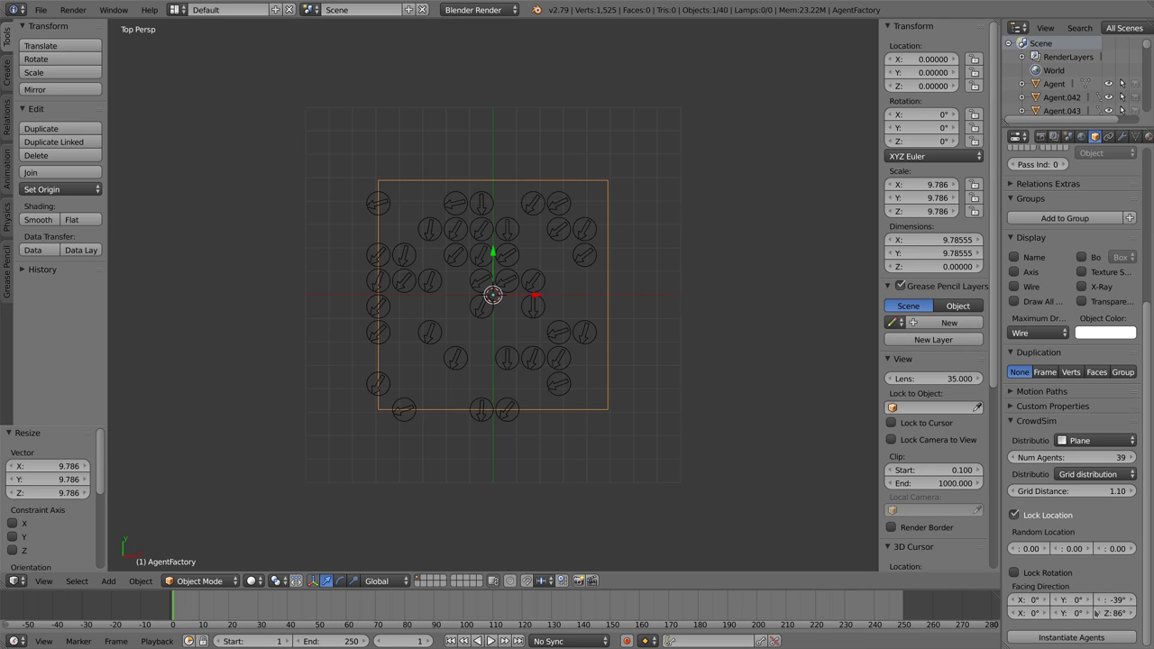
Step: Change the distribution pattern to Random distribution and set the number of agents to 31
{"action": "left_click", "coordinate": [1094, 474]}
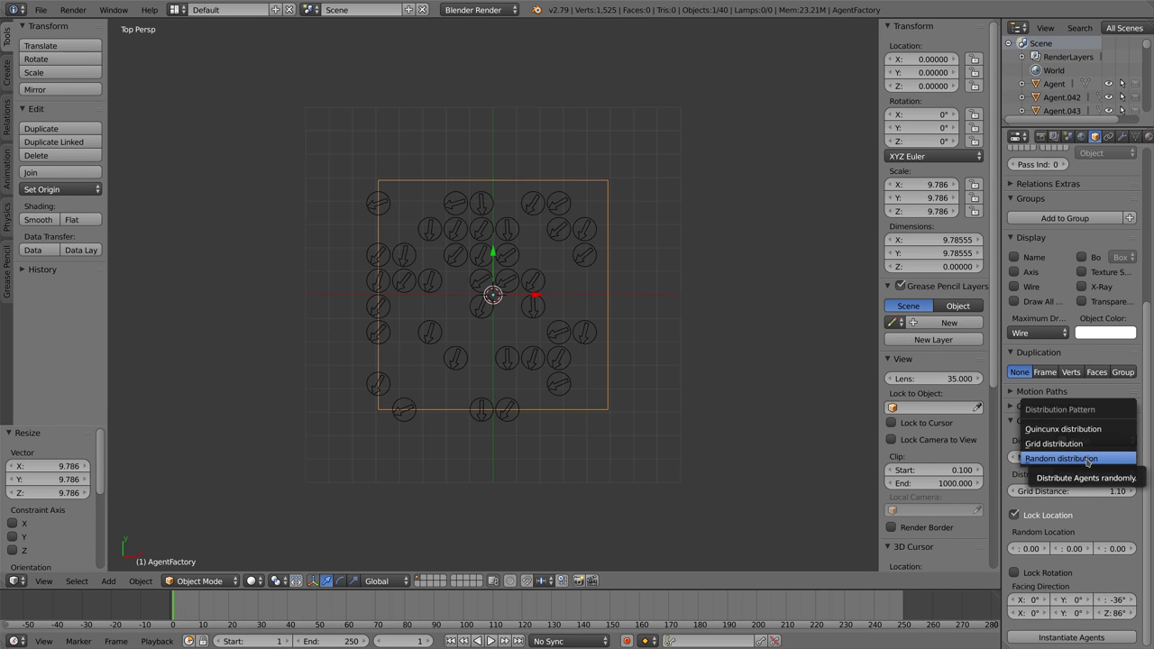
{"action": "left_click", "coordinate": [1089, 459]}
{"action": "mouse_move", "coordinate": [1084, 461]}
{"action": "left_mouse_down"}
{"action": "mouse_move", "coordinate": [1101, 462]}
{"action": "mouse_move", "coordinate": [1082, 461]}
{"action": "left_mouse_up"}
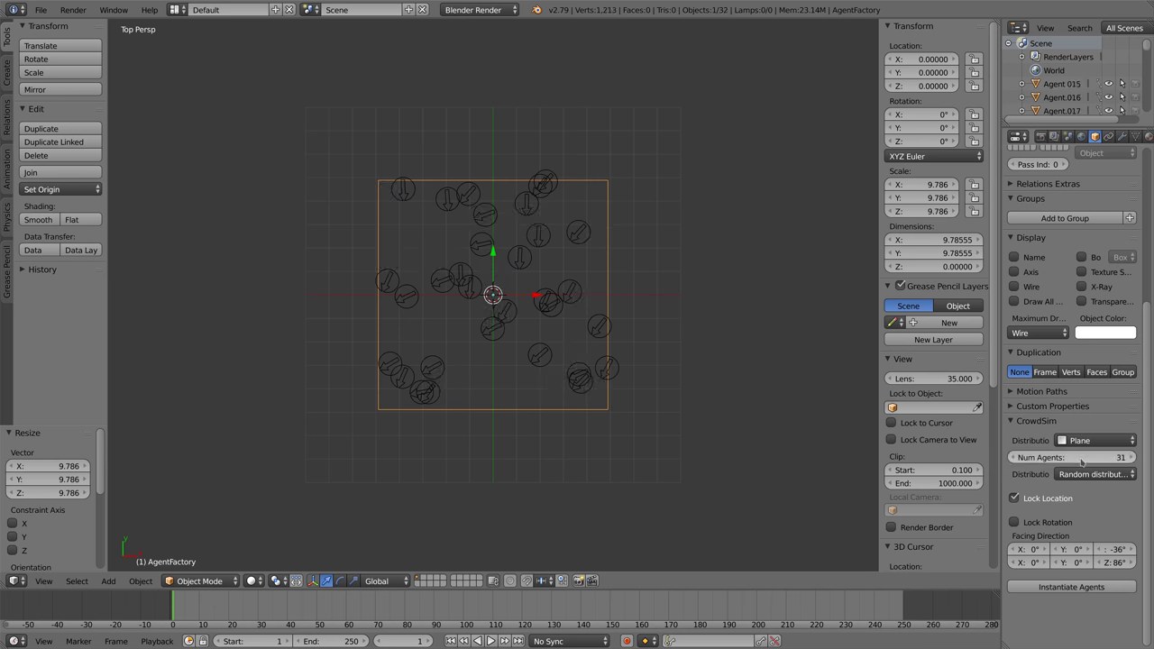
Step: Try Grid distribution with 42 agents, followed by Quincunx distribution, as the factory's distribution pattern
{"action": "left_click", "coordinate": [1086, 476]}
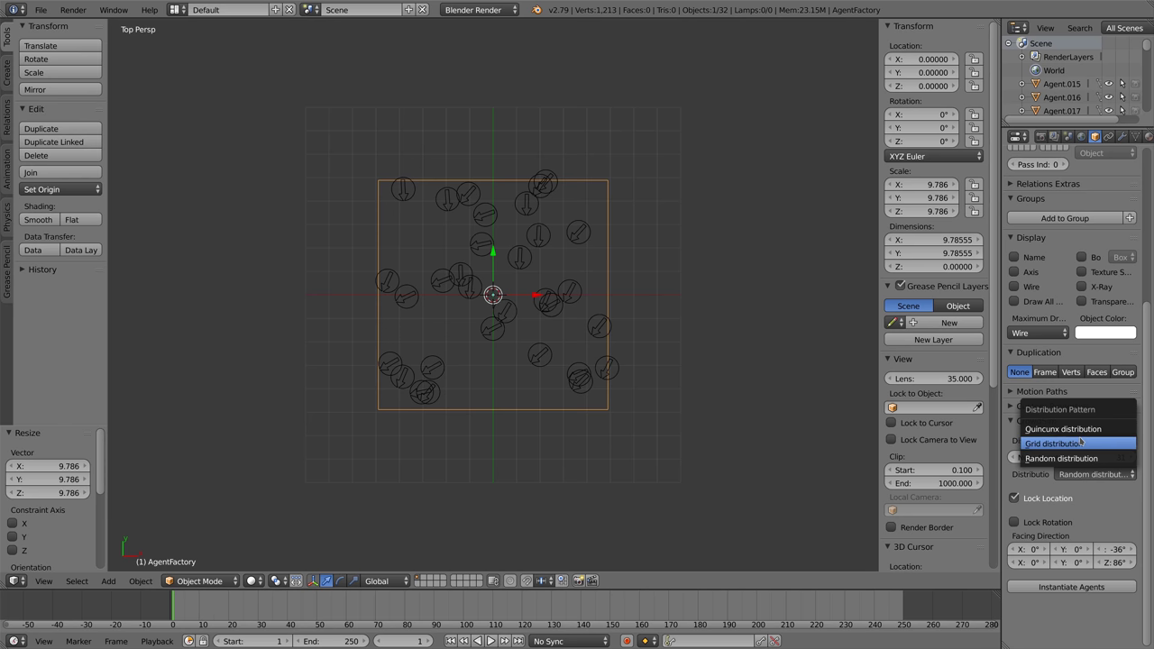
{"action": "left_click", "coordinate": [1082, 443]}
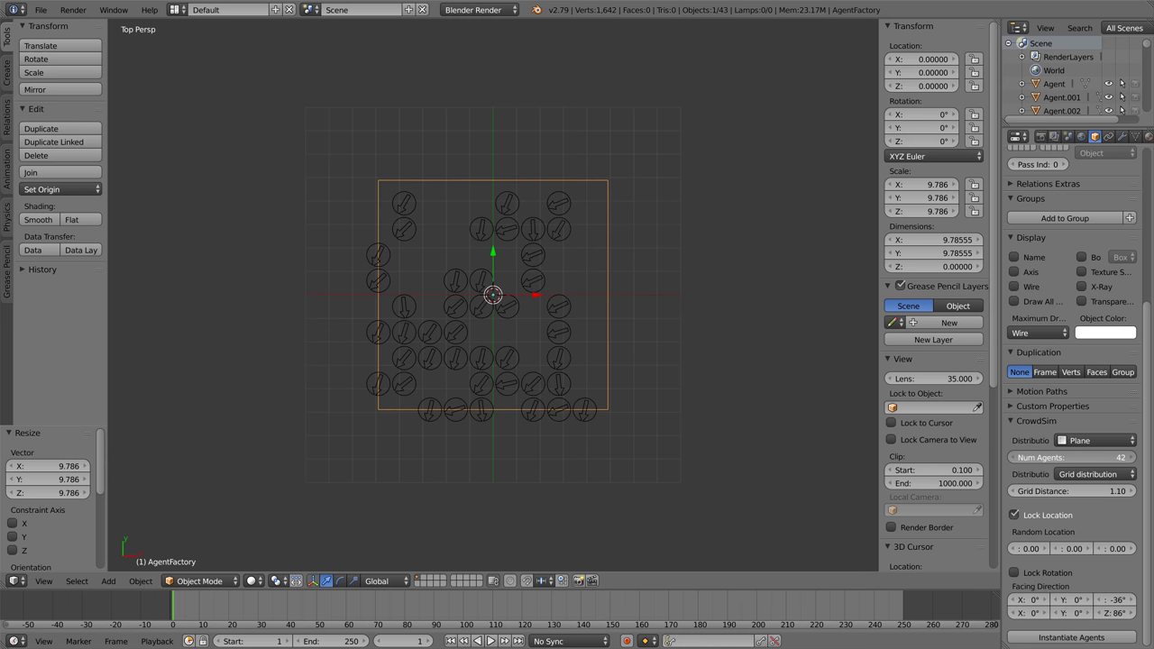
{"action": "left_click", "coordinate": [1096, 474]}
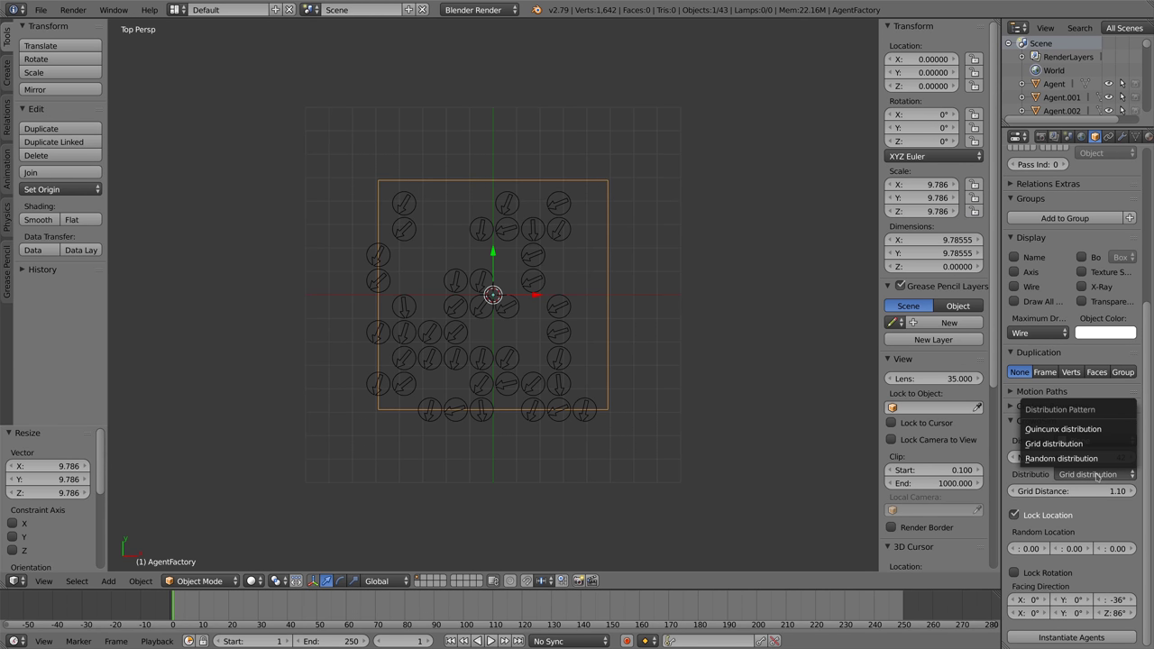
{"action": "left_click", "coordinate": [1081, 430]}
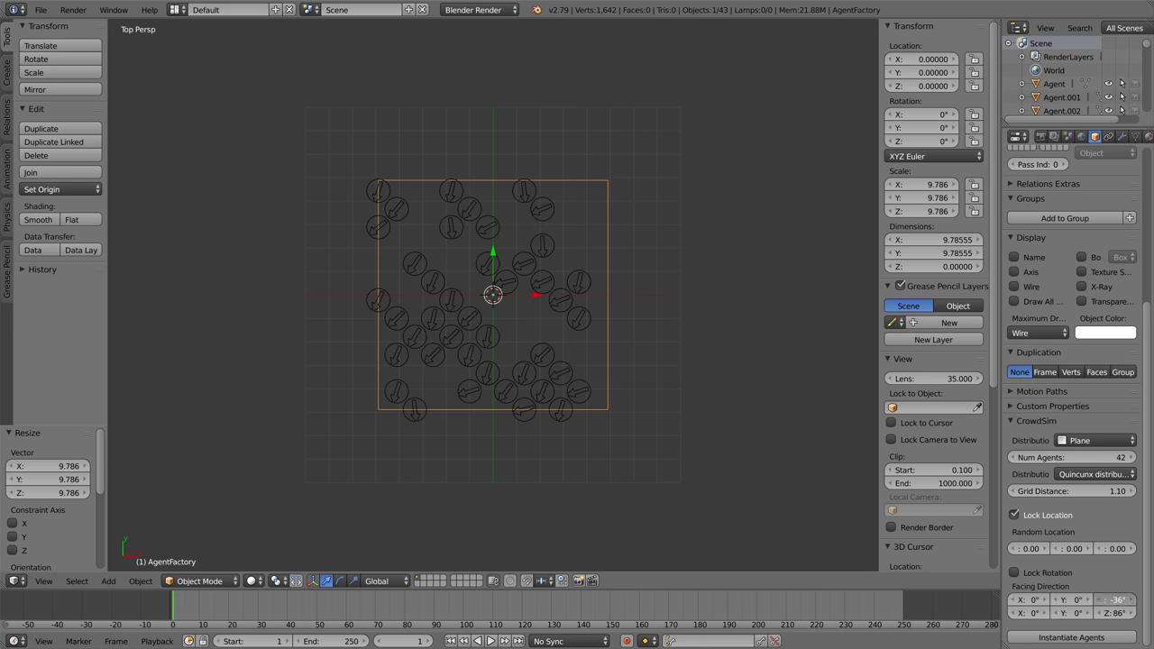
Step: Undo the recent changes to the factory's distribution pattern and the agents' facing direction
{"action": "left_click_drag", "start_coordinate": [1116, 600], "coordinate": [1117, 613]}
{"action": "key", "text": "Escape"}
{"action": "key", "text": "ctrl+z"}
{"action": "key", "text": "ctrl+z"}
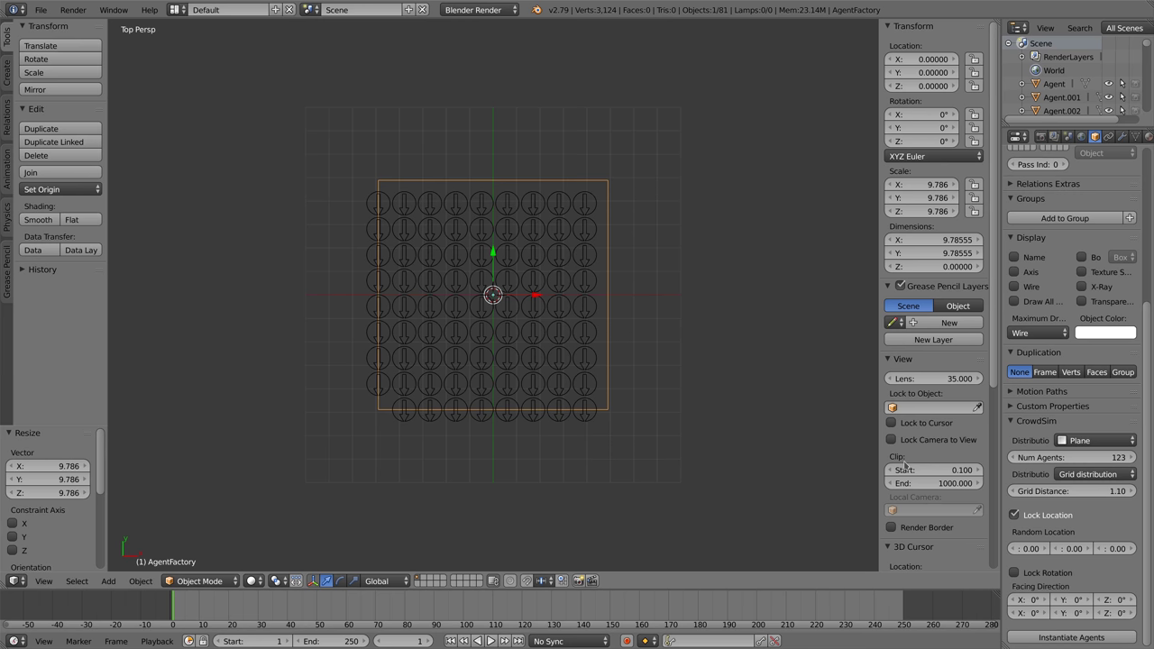
Step: Change the factory's distribution shape to Circle, scaled to about 13.74, with the number of agents set to 152
{"action": "left_click", "coordinate": [1092, 440]}
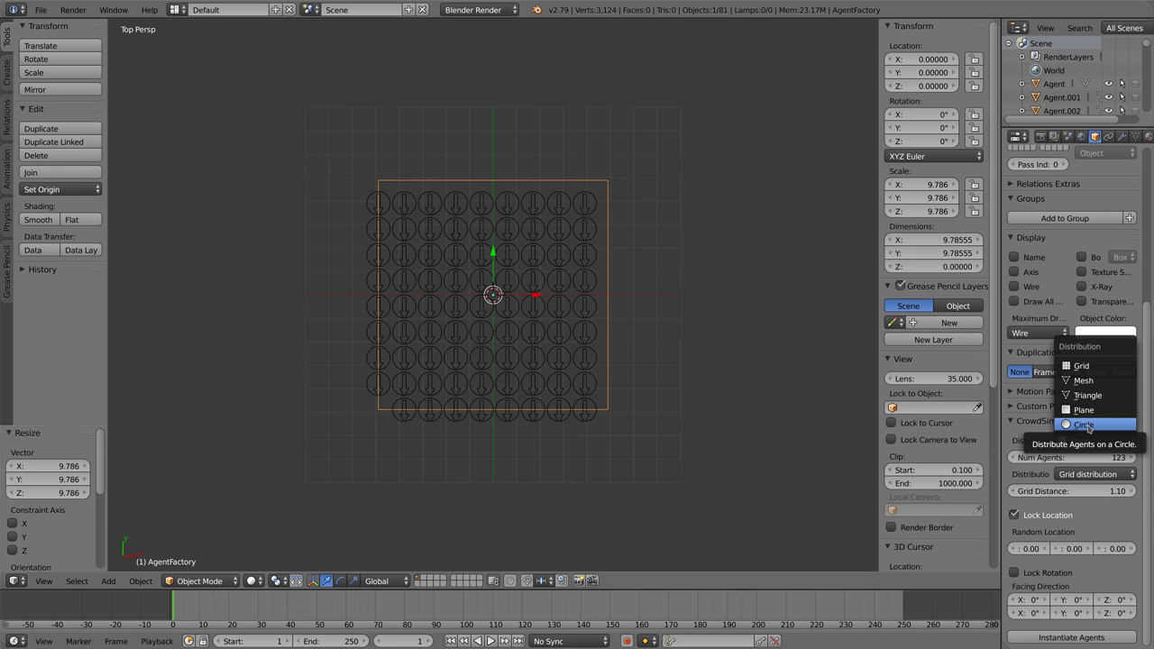
{"action": "left_click", "coordinate": [1087, 426]}
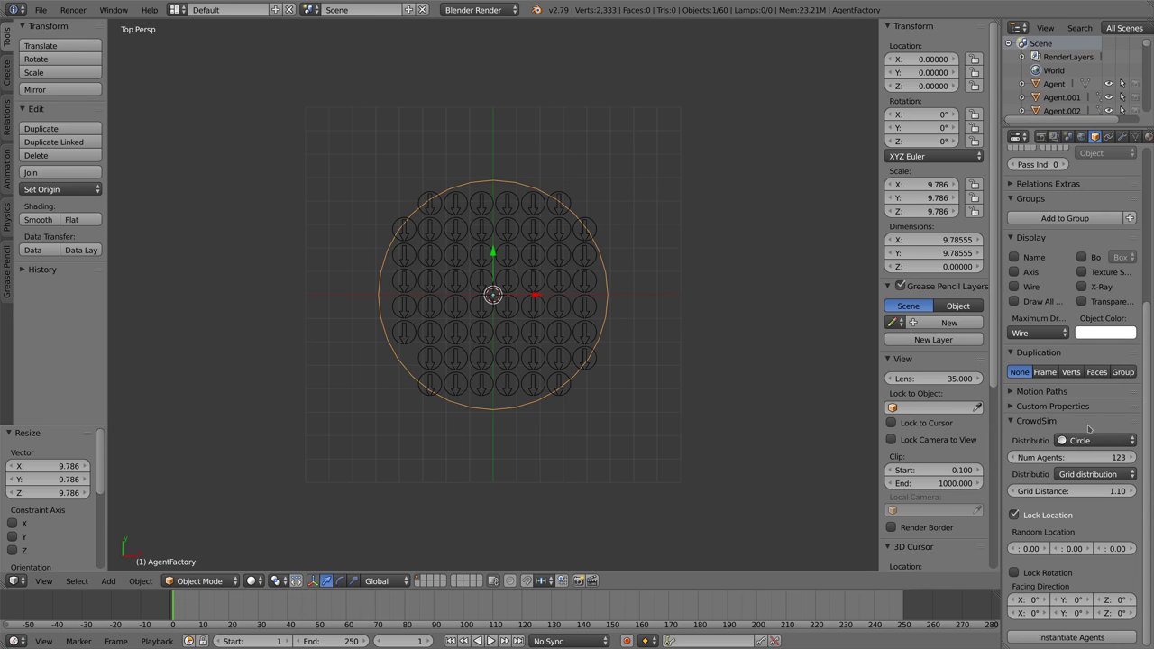
{"action": "key", "text": "s"}
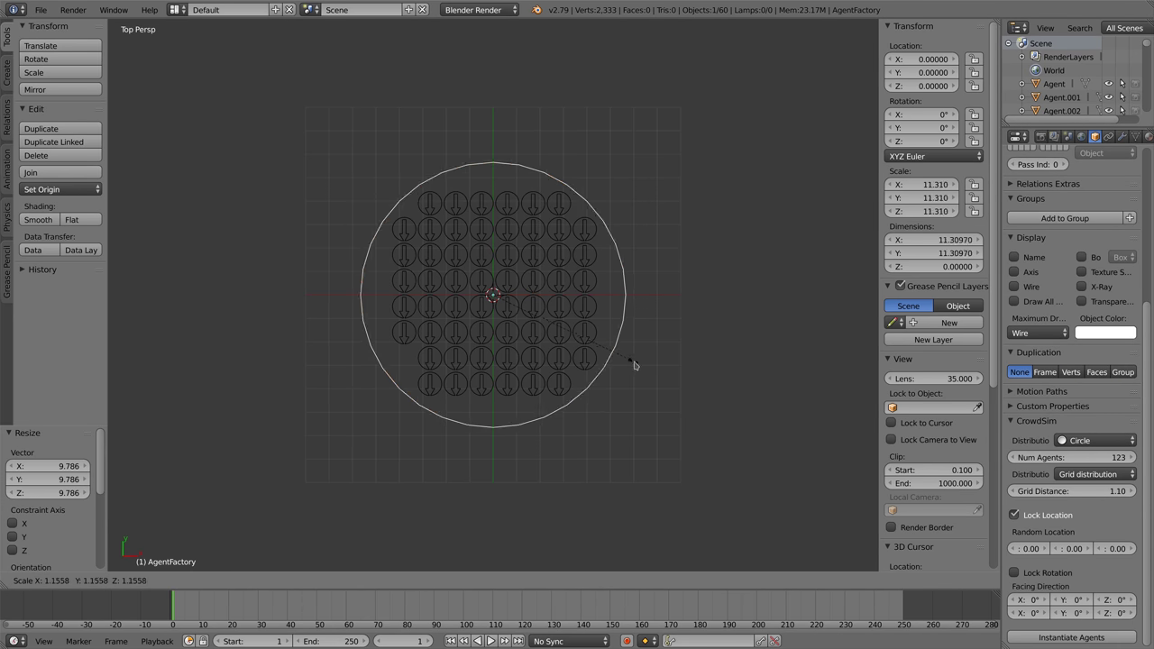
{"action": "left_click", "coordinate": [662, 381]}
{"action": "left_click_drag", "start_coordinate": [1077, 467], "coordinate": [1119, 466]}
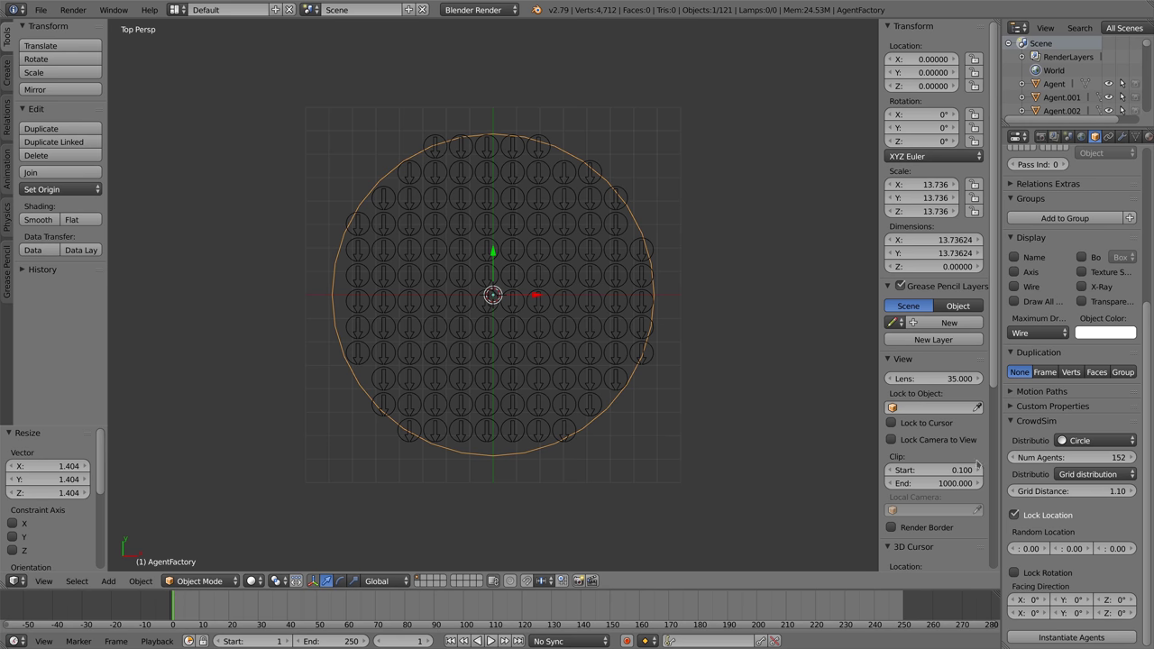
Step: Change the factory's distribution shape to Triangle and rotate the factory to about 21° around Z
{"action": "left_click", "coordinate": [1091, 441]}
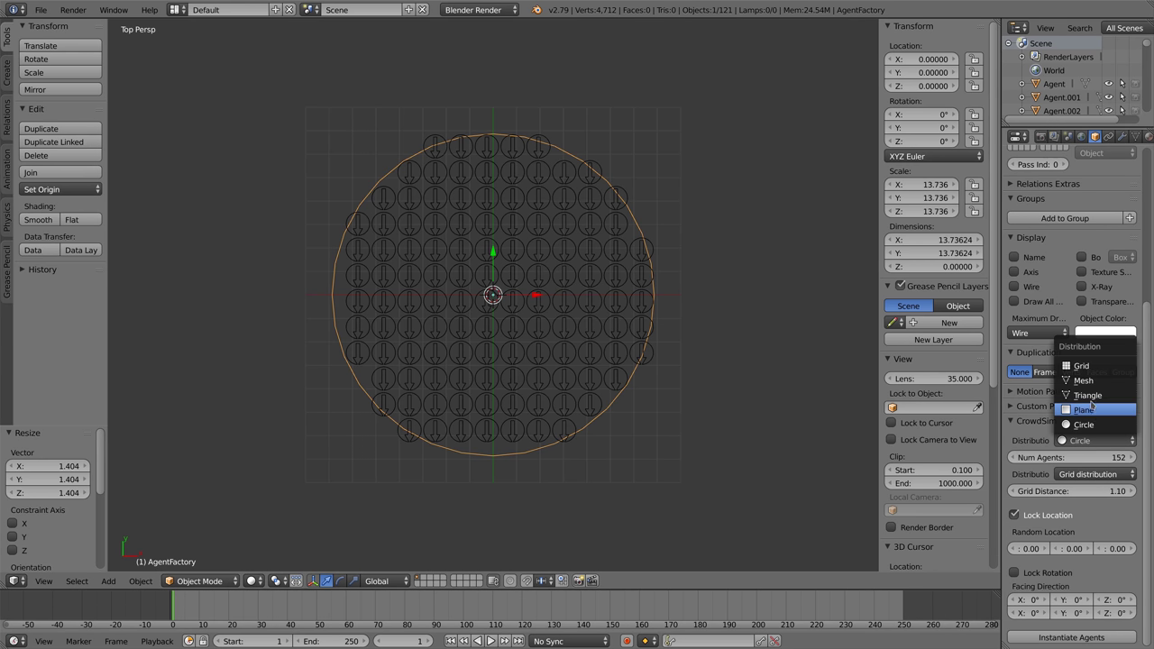
{"action": "left_click", "coordinate": [1092, 398]}
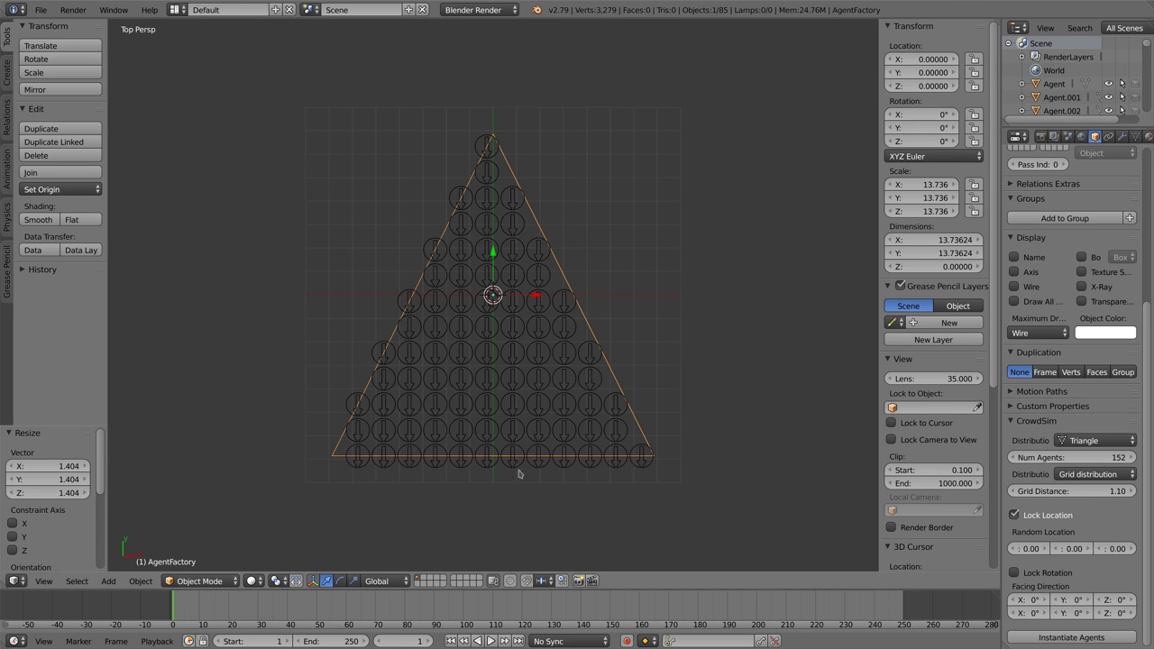
{"action": "key", "text": "r"}
{"action": "left_click", "coordinate": [580, 456]}
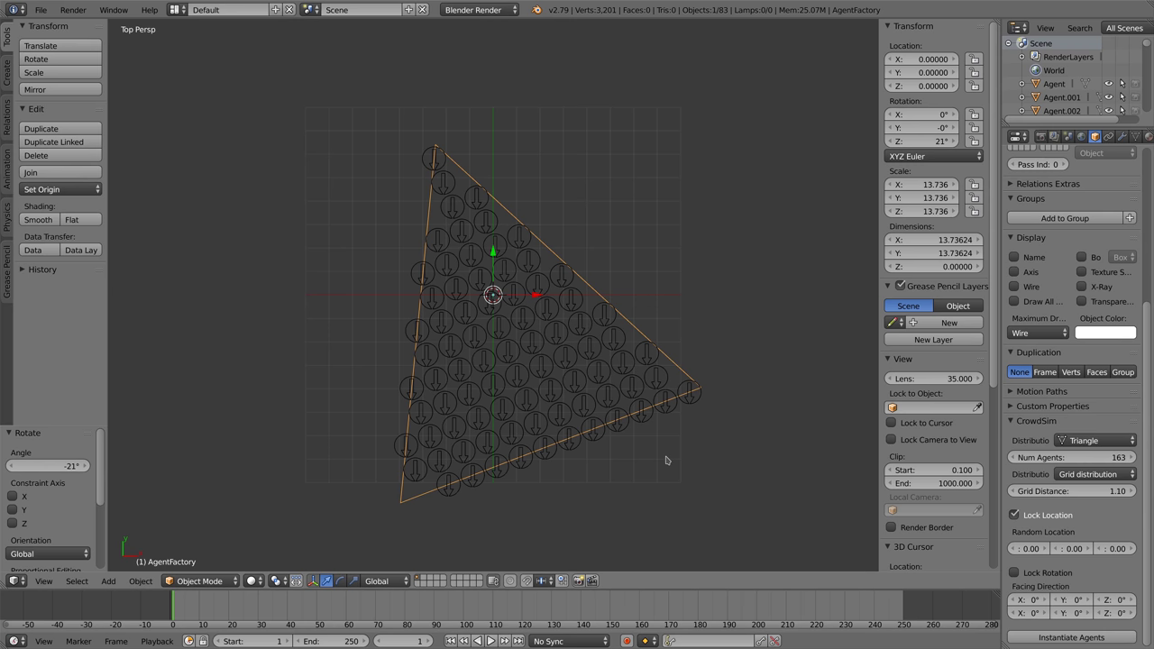
Step: Change the factory's distribution shape to Grid and set the number of columns to 17
{"action": "left_click", "coordinate": [1091, 441]}
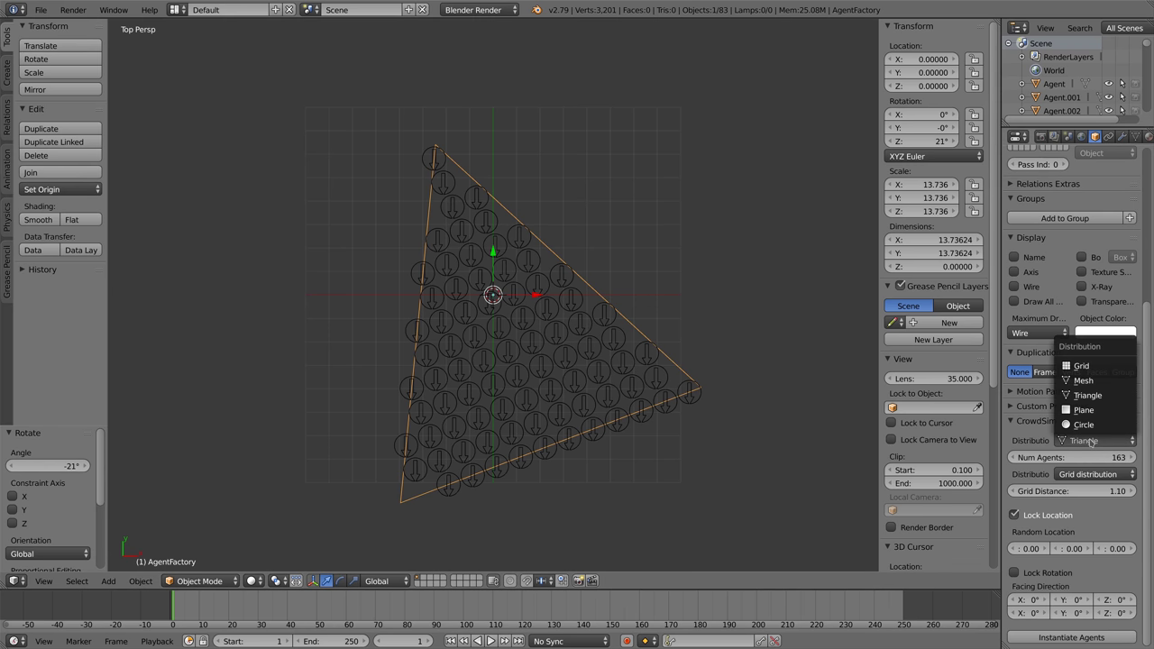
{"action": "left_click", "coordinate": [1082, 366]}
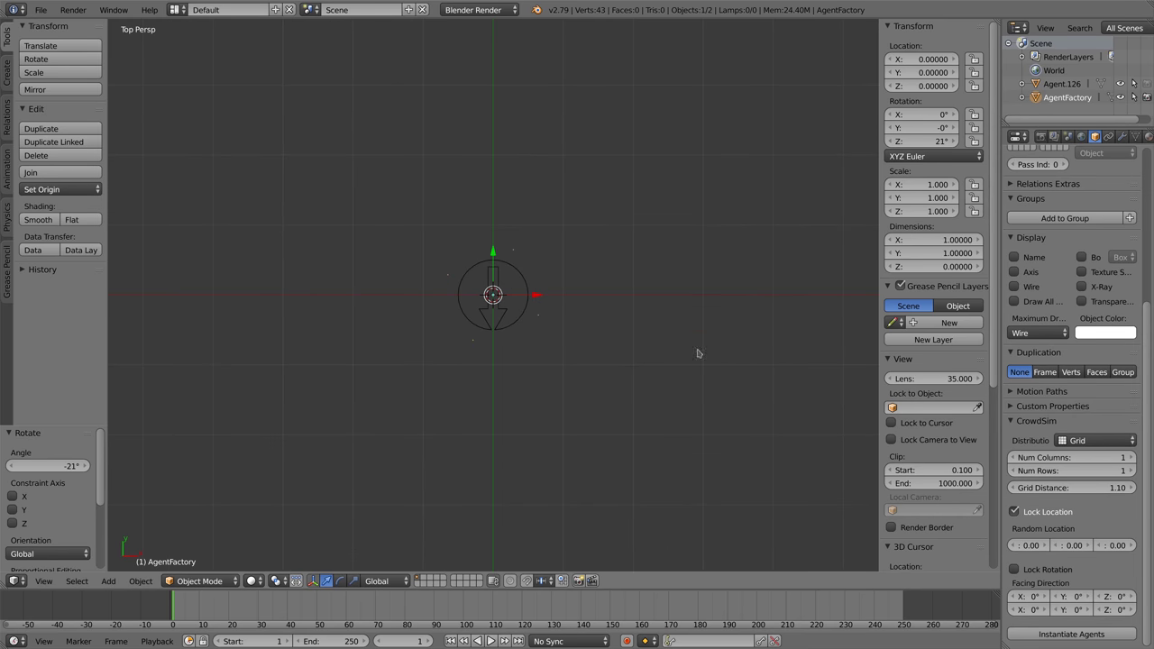
{"action": "left_click_drag", "start_coordinate": [1073, 457], "coordinate": [1145, 457]}
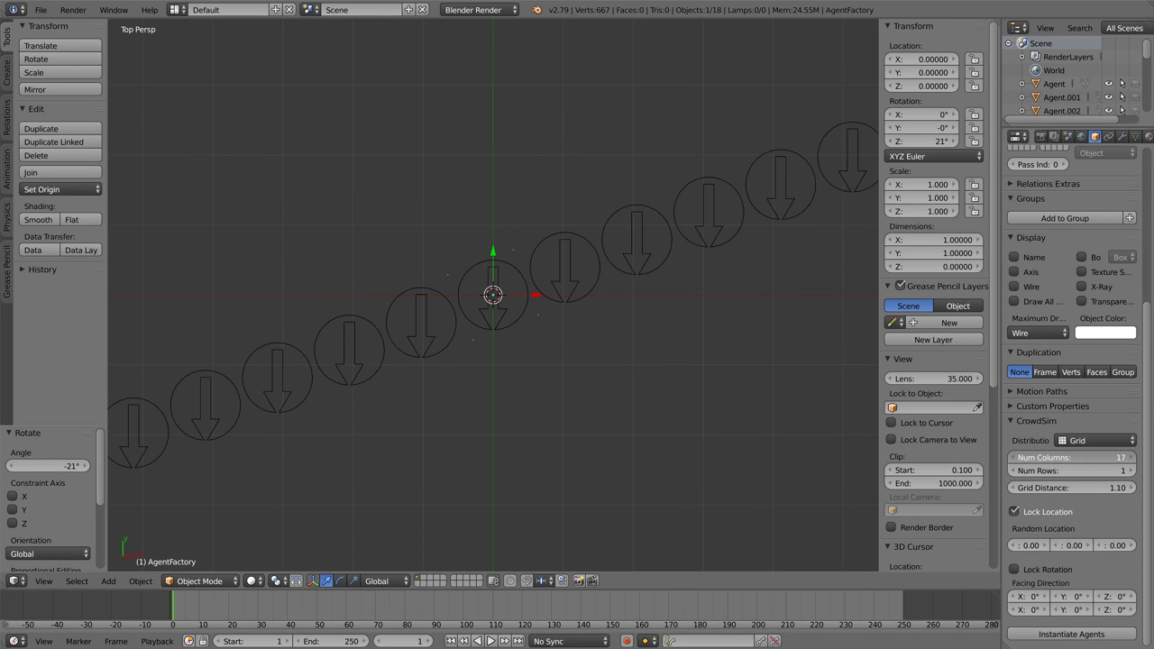
Step: Set the factory's grid to 8 rows and 10 columns with a grid distance of 1.38
{"action": "left_click_drag", "start_coordinate": [1057, 471], "coordinate": [1109, 471]}
{"action": "scroll", "coordinate": [655, 378], "scroll_direction": "down", "scroll_amount": 3}
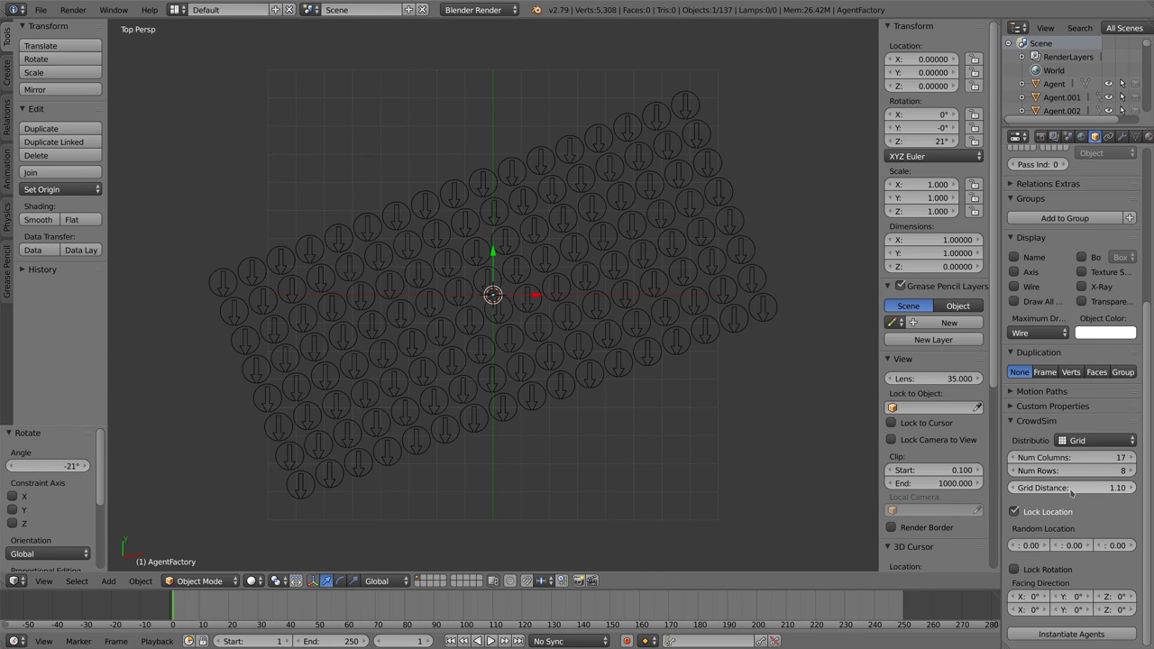
{"action": "left_click_drag", "start_coordinate": [1073, 457], "coordinate": [1021, 458]}
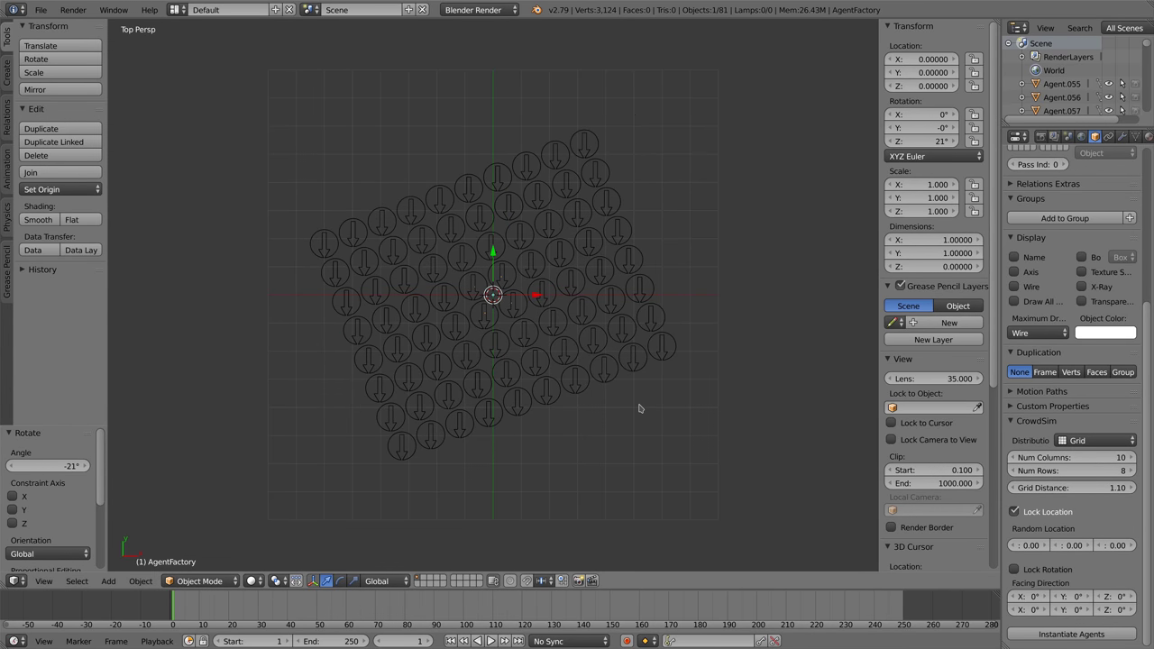
{"action": "left_click_drag", "start_coordinate": [1073, 487], "coordinate": [1099, 488]}
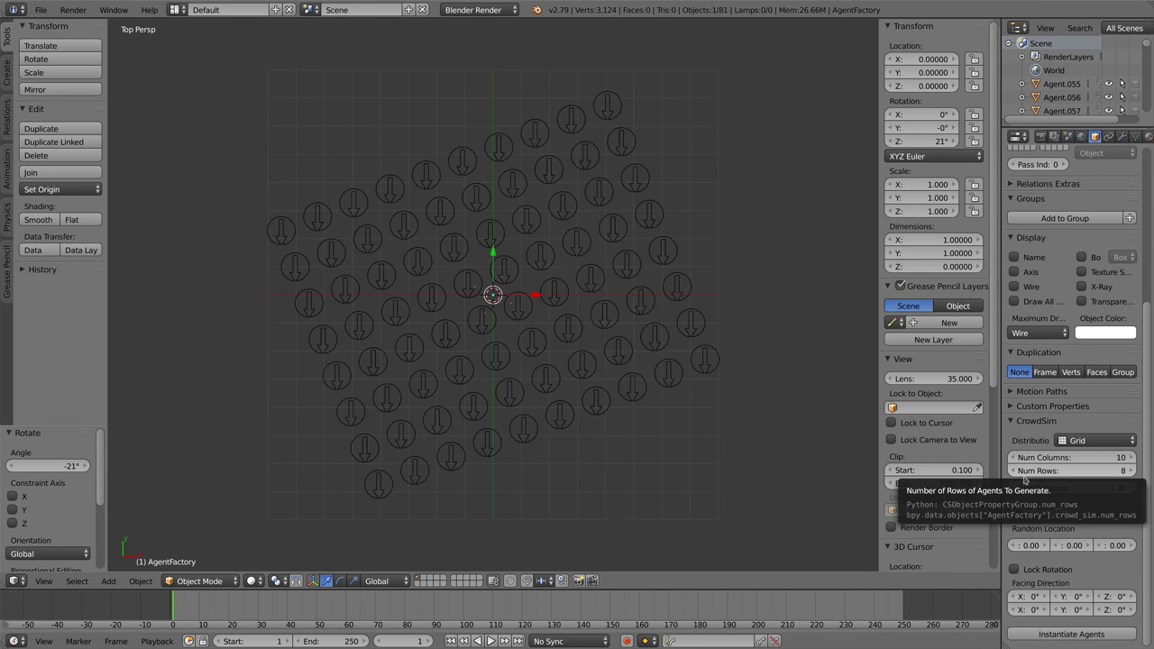
Step: Change the factory's distribution shape to Mesh and add a plane on an empty scene layer
{"action": "left_click", "coordinate": [1093, 440]}
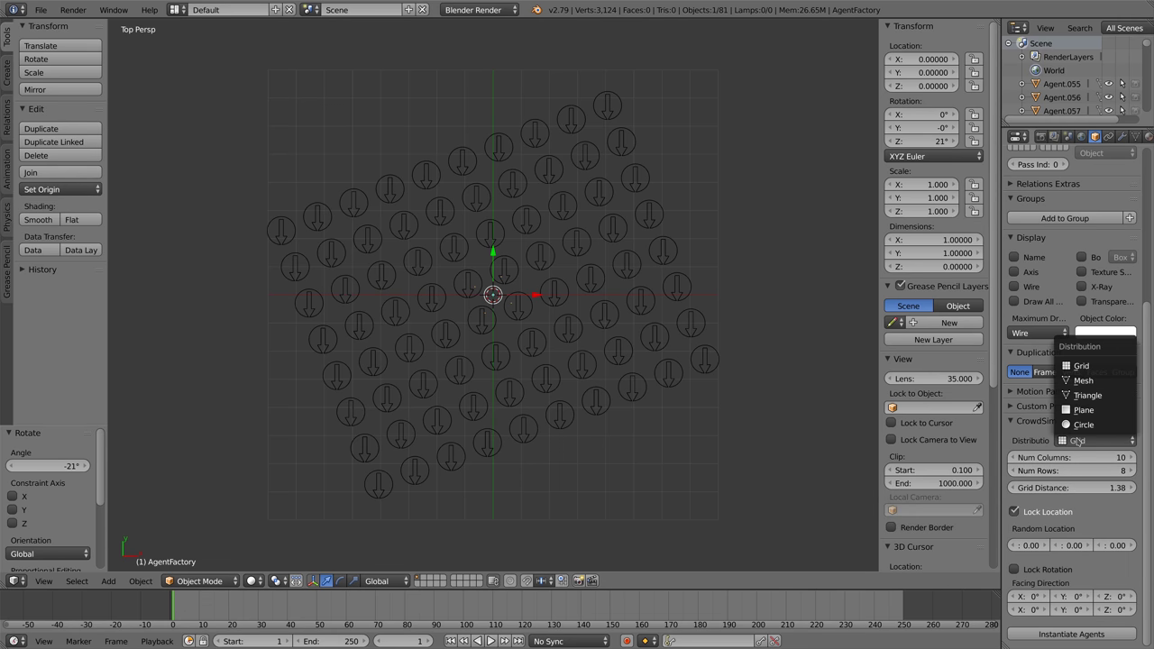
{"action": "left_click", "coordinate": [1086, 382]}
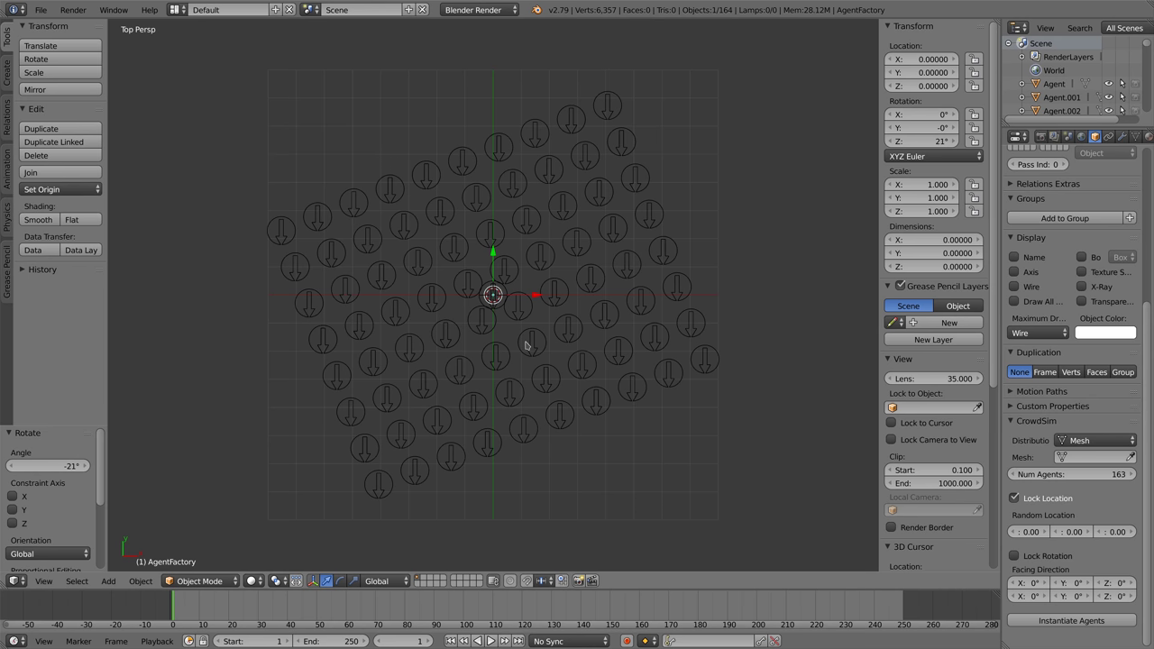
{"action": "left_click", "coordinate": [426, 580]}
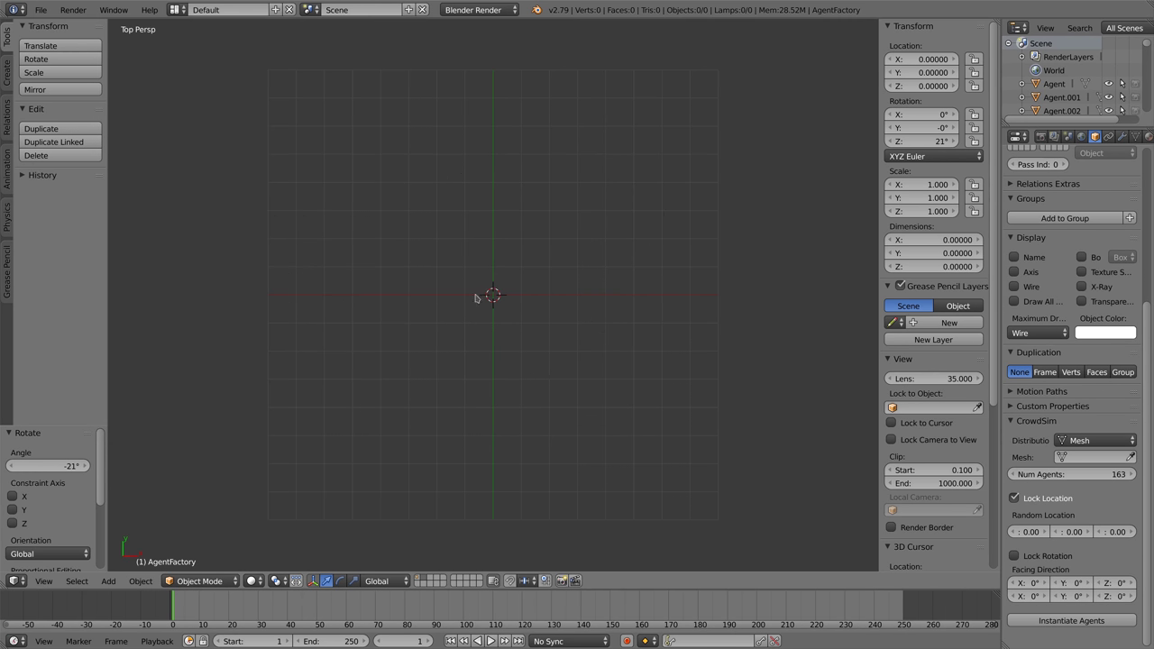
{"action": "key", "text": "shift+a"}
{"action": "mouse_move", "coordinate": [442, 82]}
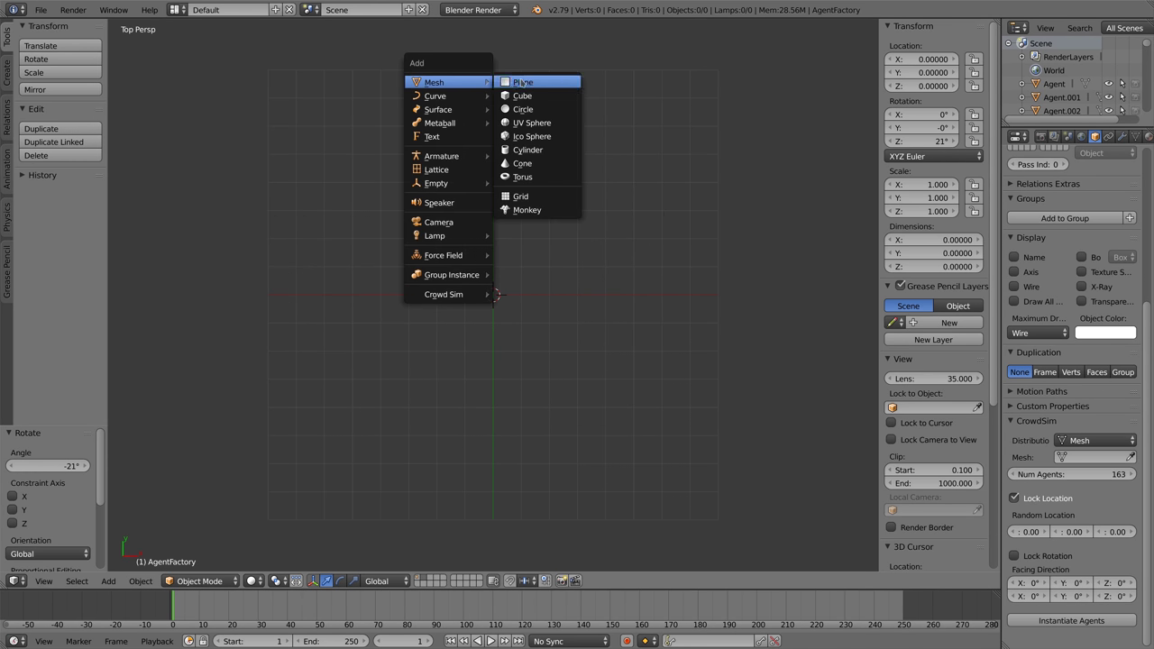
{"action": "left_click", "coordinate": [520, 82]}
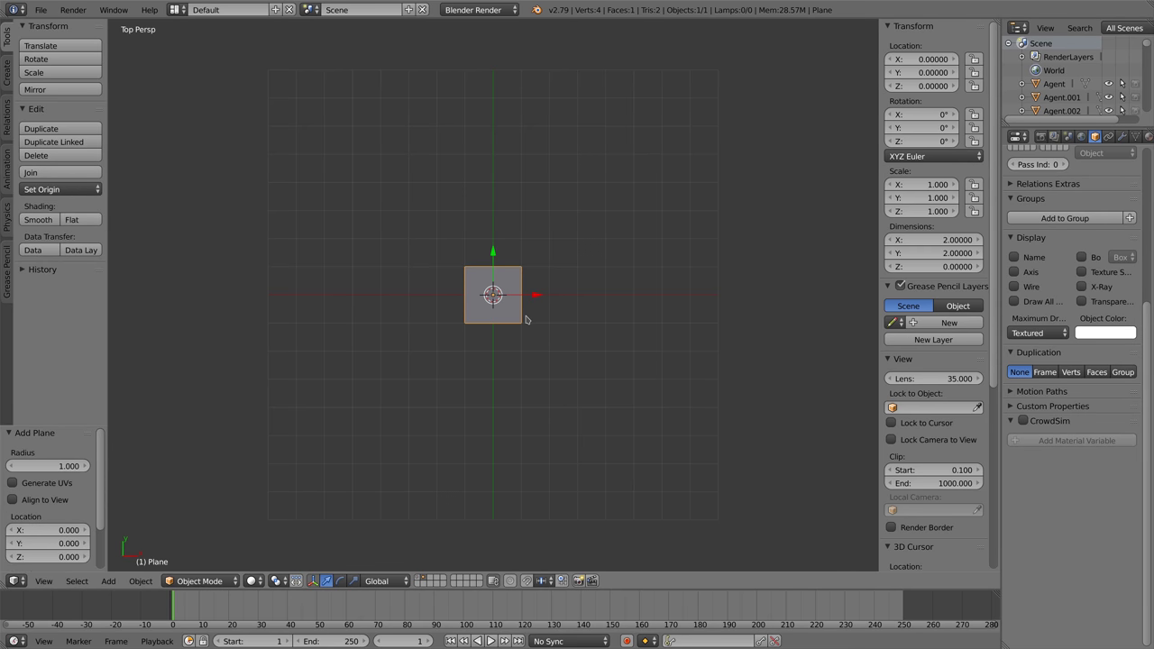
Step: Extrude the plane's +X edge outward by about 5 units in Edit Mode
{"action": "key", "text": "Tab"}
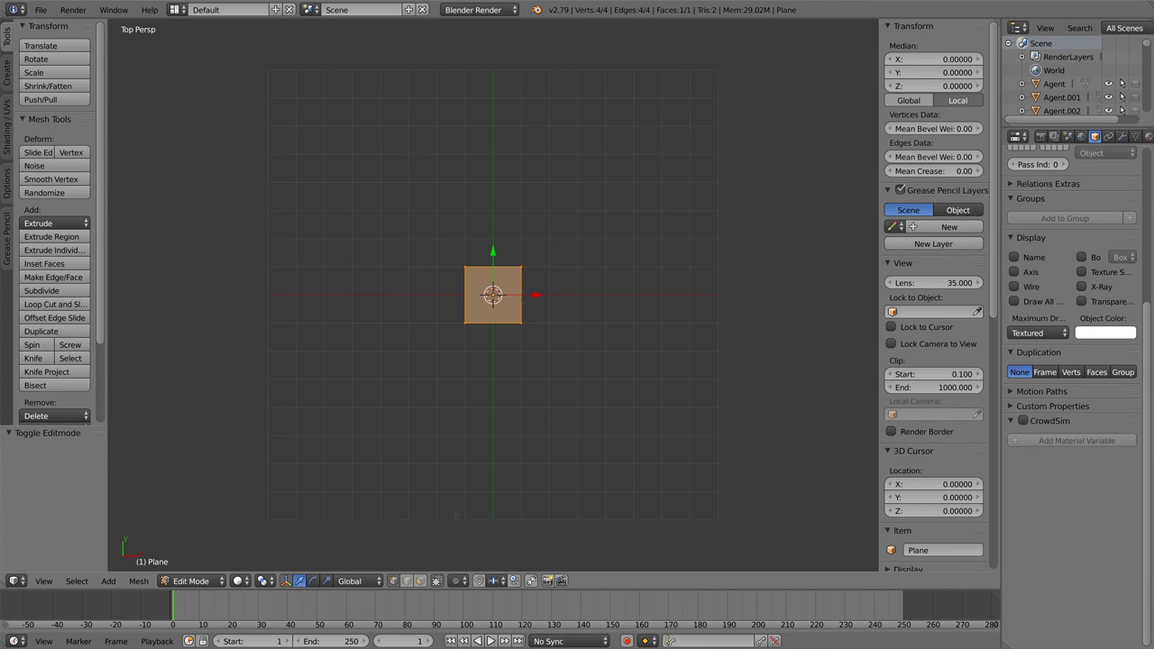
{"action": "key", "text": "3"}
{"action": "right_click", "coordinate": [527, 296]}
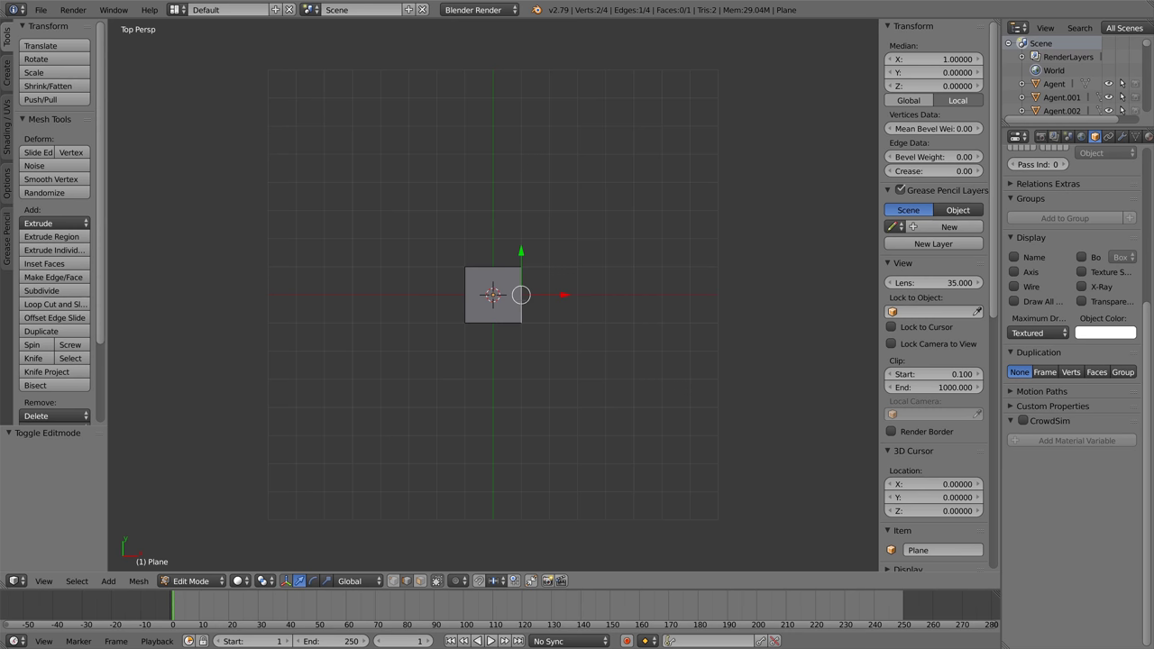
{"action": "key", "text": "e"}
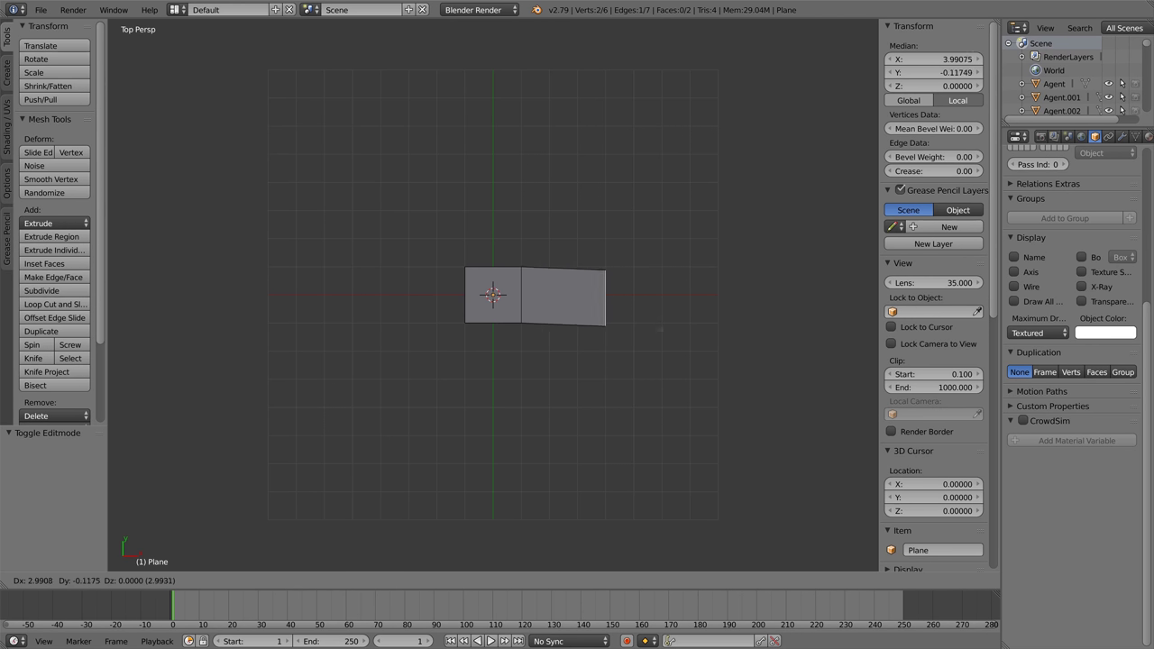
{"action": "left_click", "coordinate": [680, 330]}
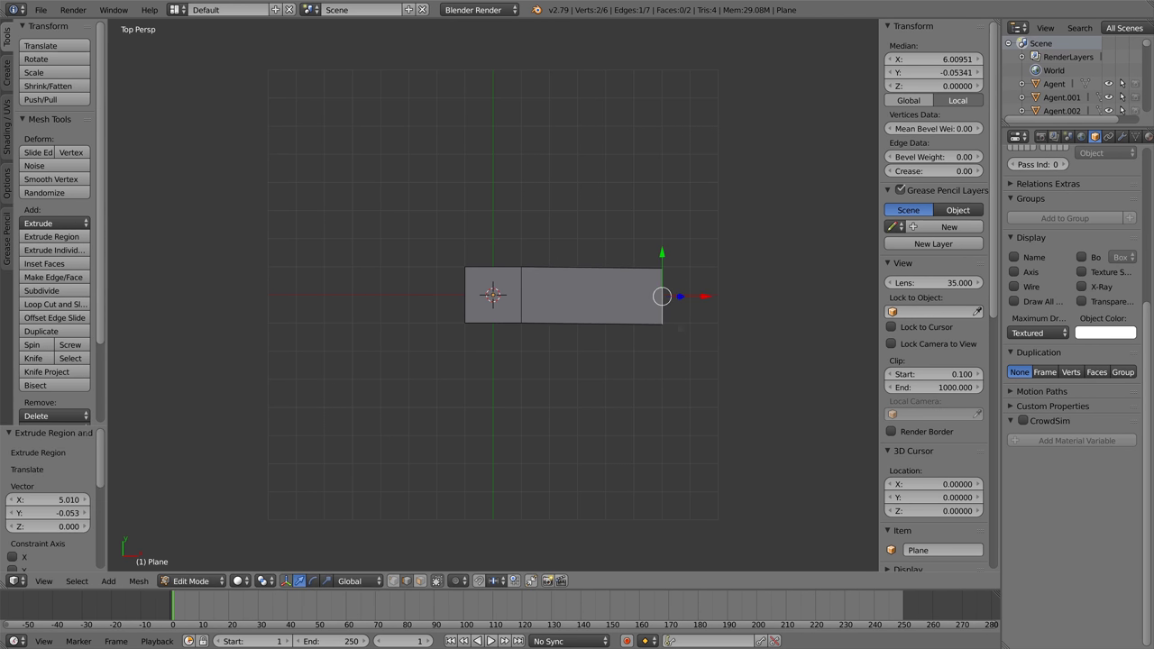
Step: Extrude the new section's lower edge about 5.66 units in -Y and its upper edge about 5.89 units in +Y
{"action": "right_click", "coordinate": [600, 326]}
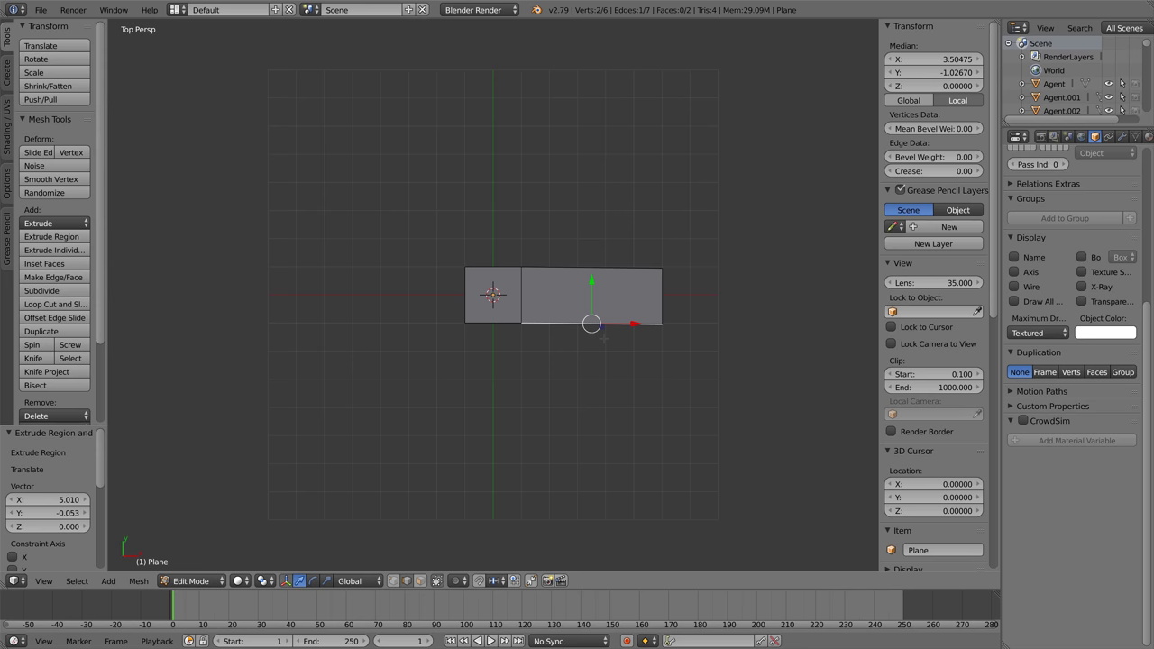
{"action": "key", "text": "e"}
{"action": "left_click", "coordinate": [606, 503]}
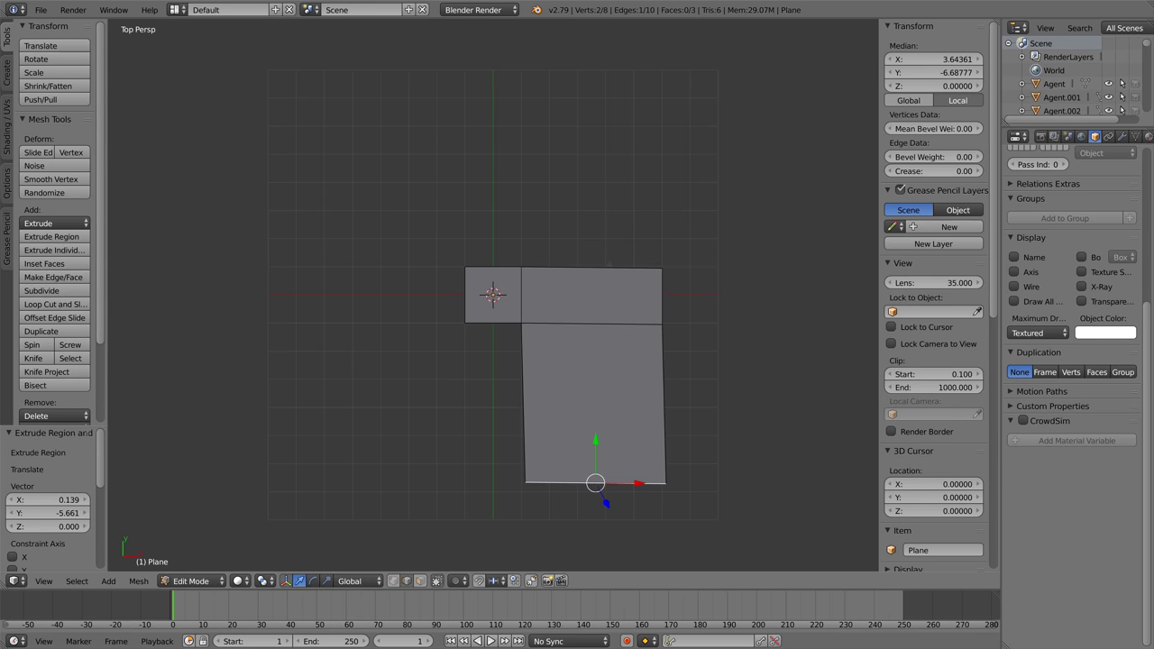
{"action": "right_click", "coordinate": [592, 268]}
{"action": "key", "text": "e"}
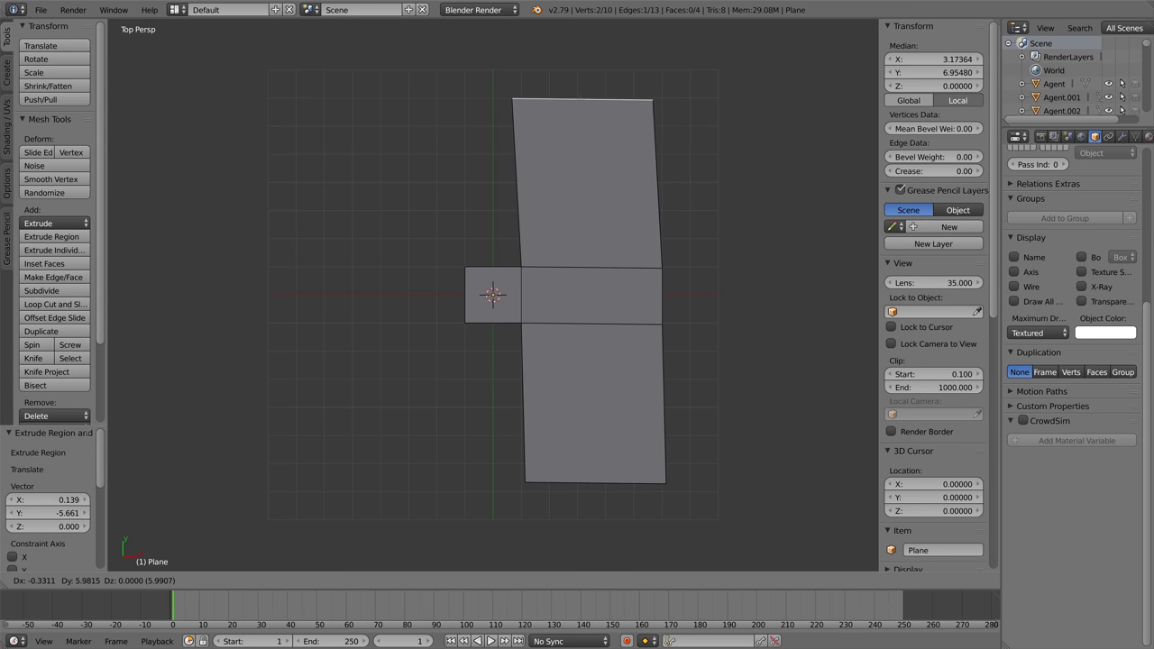
{"action": "key", "text": "Return"}
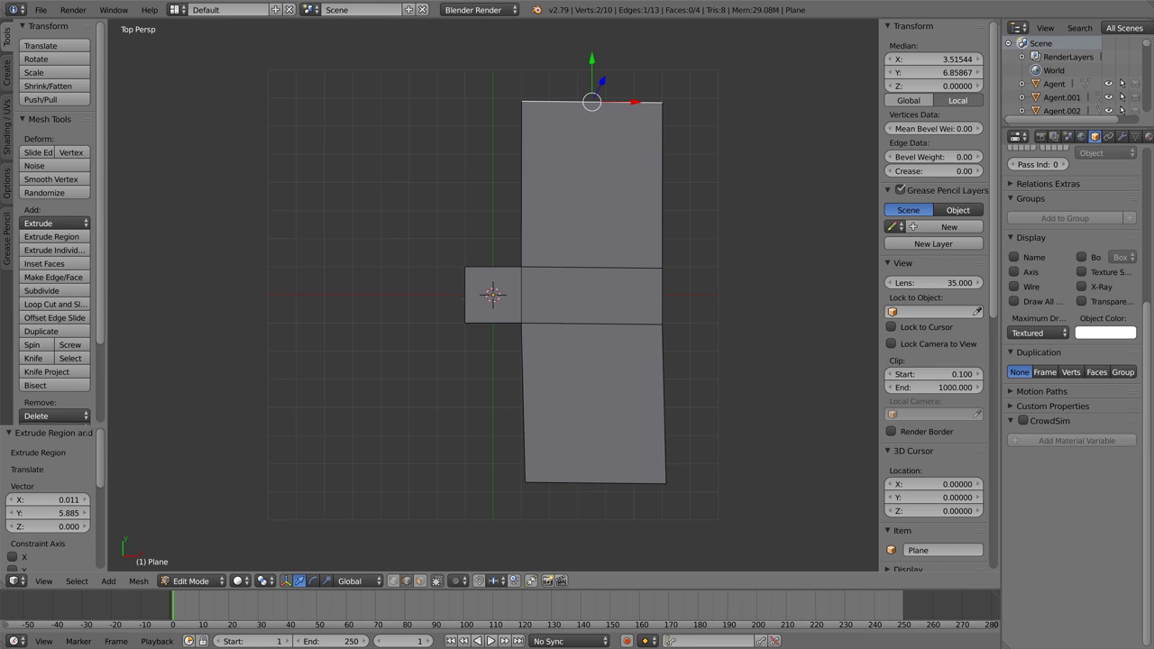
Step: Extrude the plane's -X edge outward about 3.8 units and the new section's upper edge about 2.86 units, and return to Object Mode
{"action": "right_click", "coordinate": [466, 295]}
{"action": "key", "text": "e"}
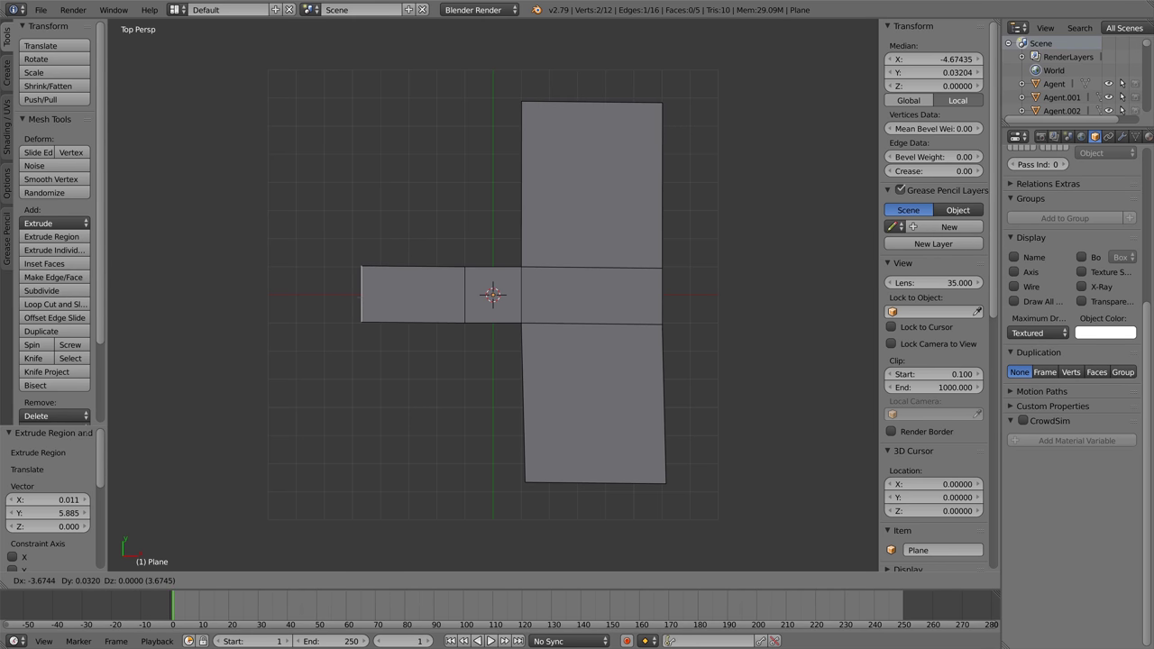
{"action": "key", "text": "Return"}
{"action": "right_click", "coordinate": [412, 267]}
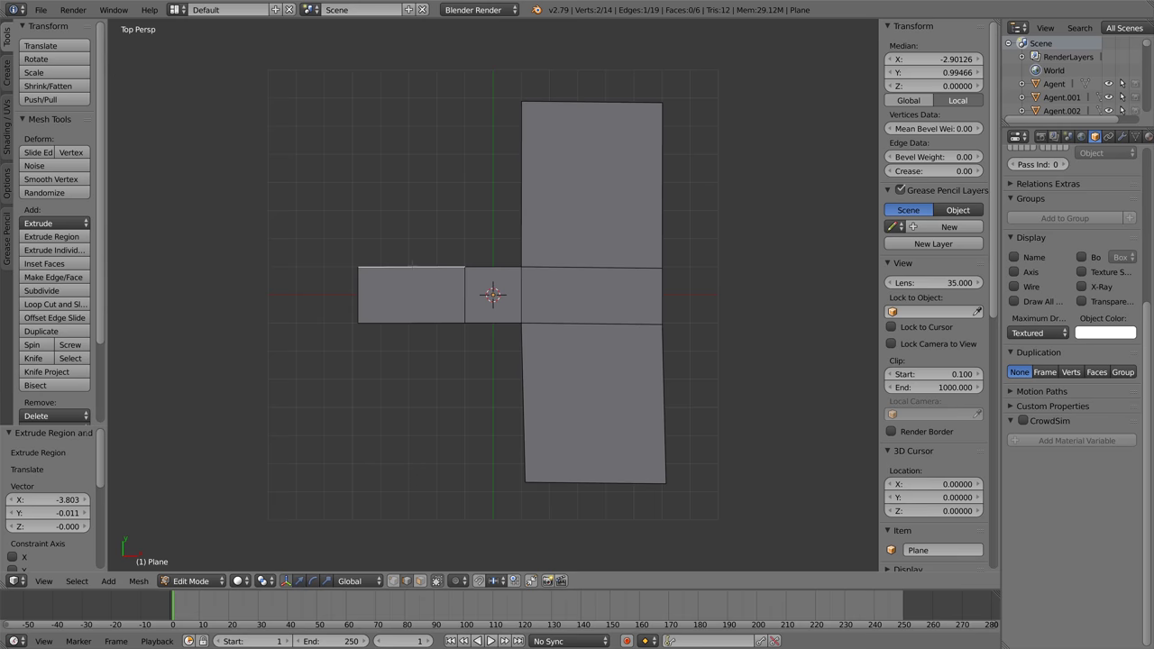
{"action": "key", "text": "e"}
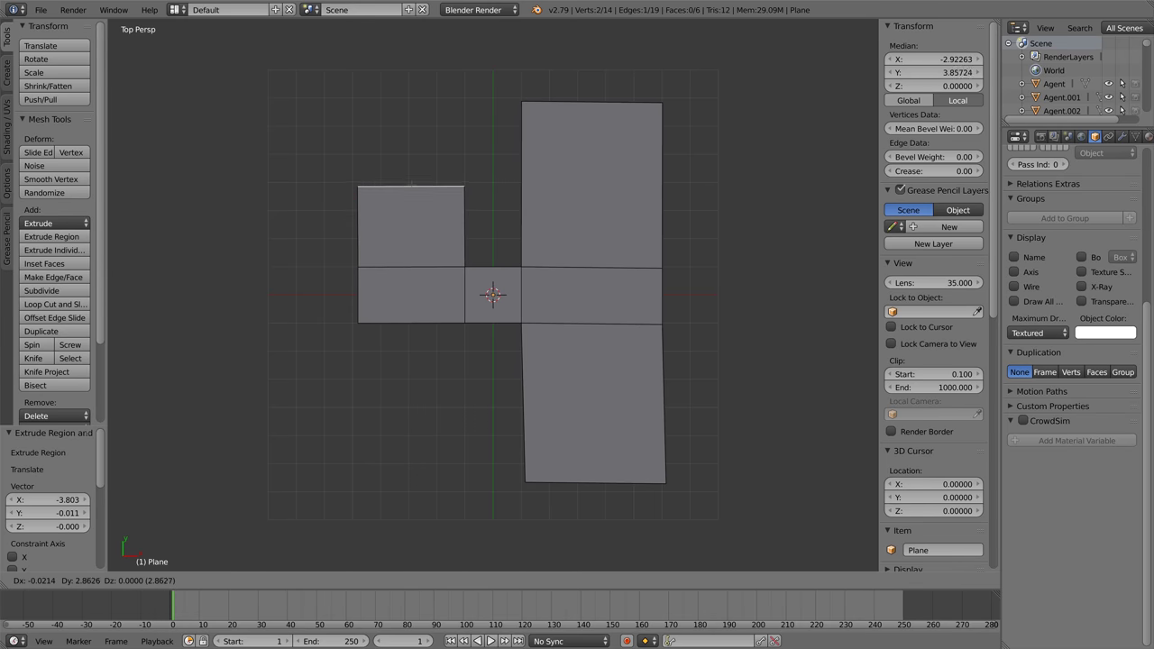
{"action": "key", "text": "Return"}
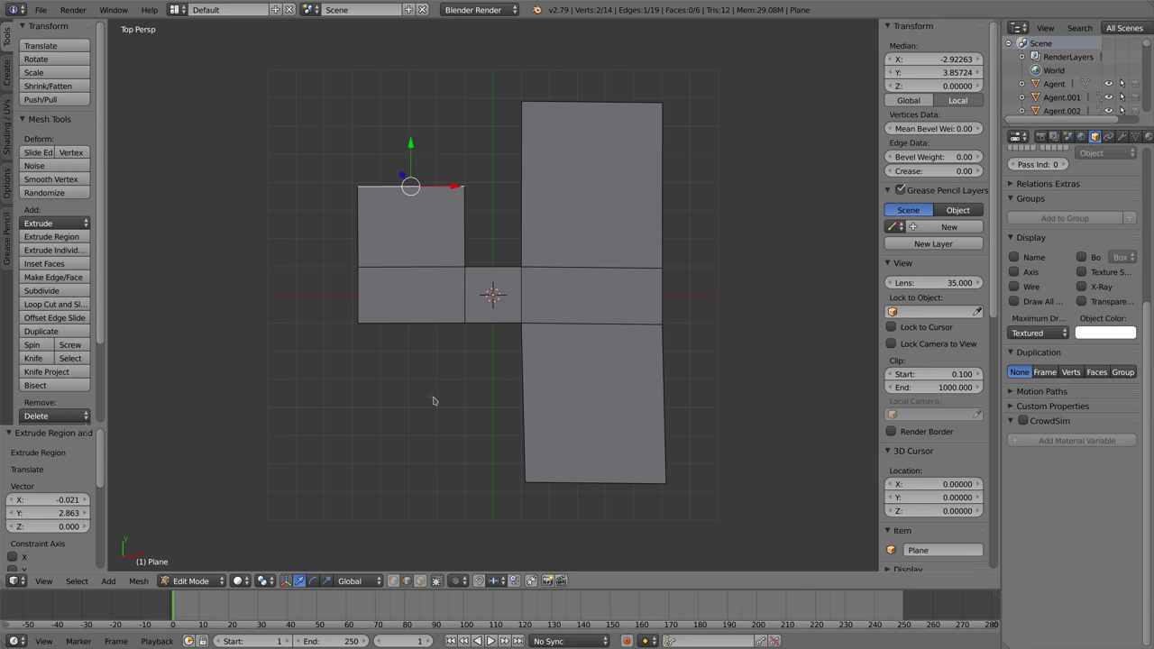
{"action": "key", "text": "Tab"}
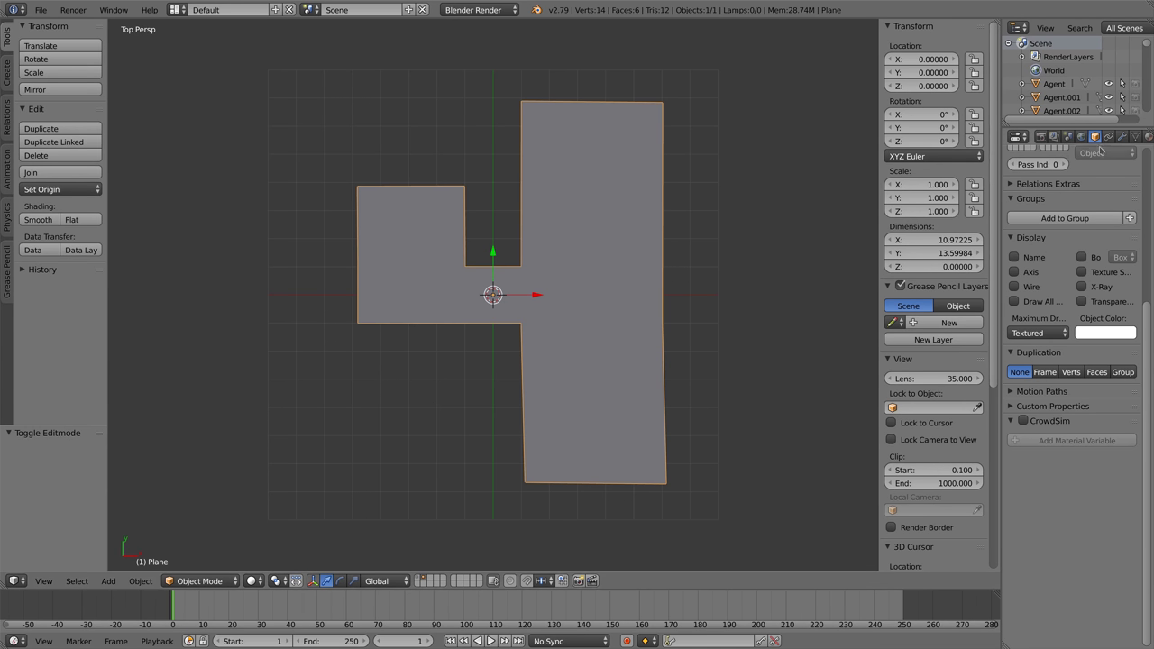
Step: Show the plane's mesh data, then return to the agents' layer and select the AgentFactory object
{"action": "left_click", "coordinate": [1136, 137]}
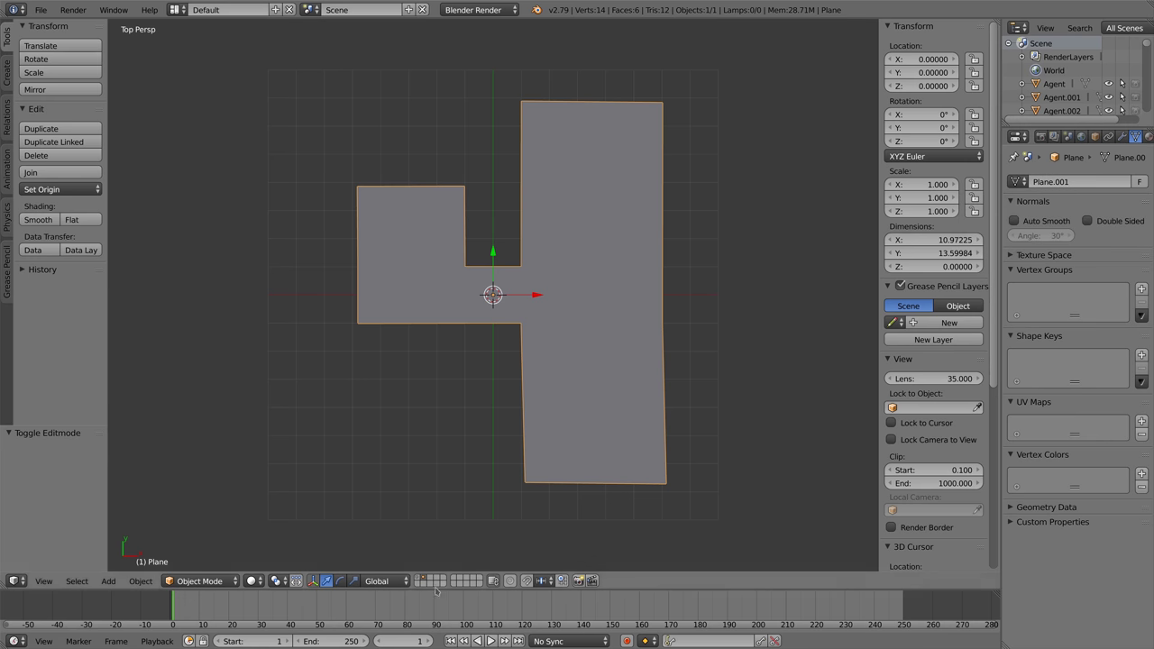
{"action": "key", "text": "2"}
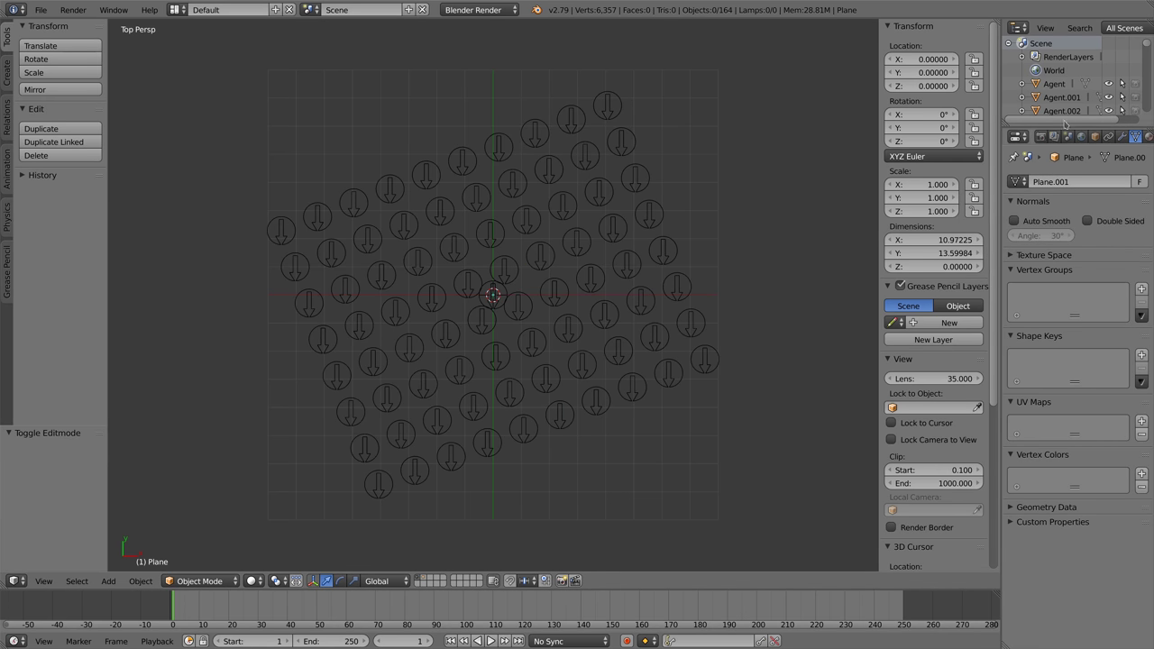
{"action": "left_click_drag", "start_coordinate": [1148, 45], "coordinate": [1141, 125]}
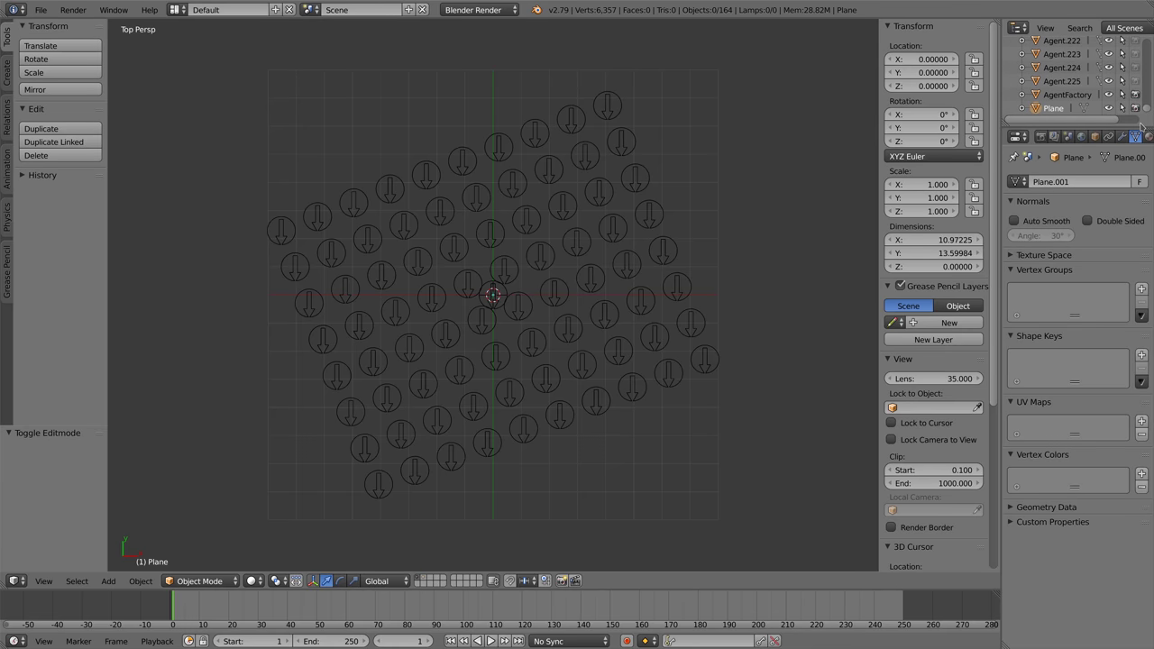
{"action": "left_click", "coordinate": [1062, 95]}
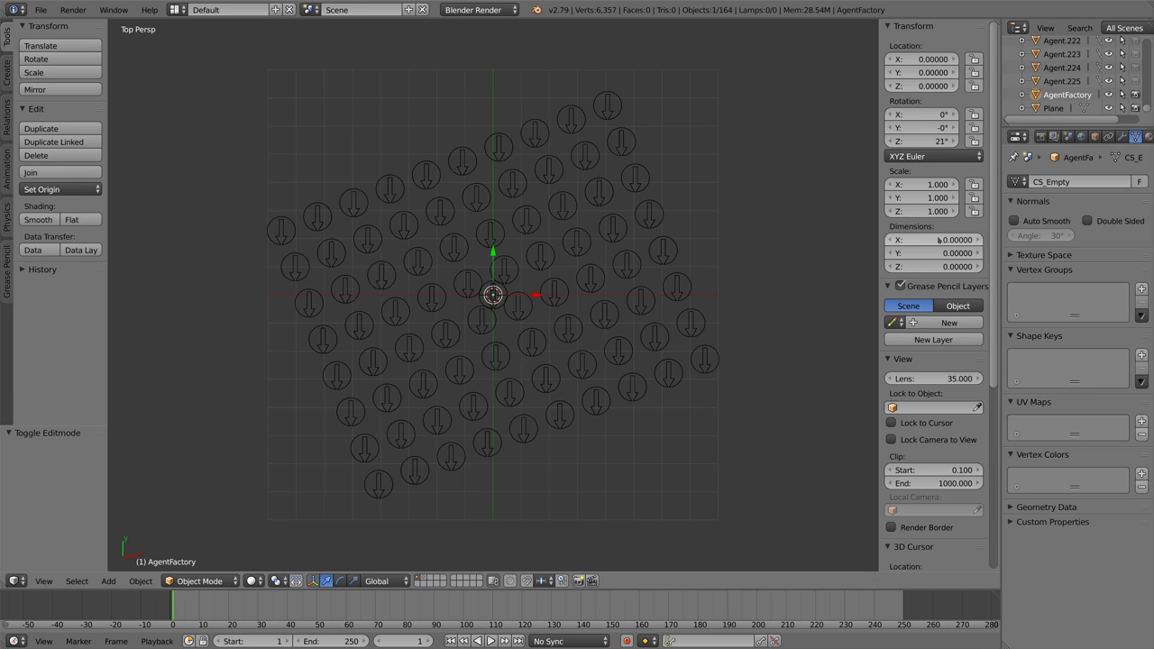
Step: Assign the Plane.001 mesh as the factory's distribution mesh
{"action": "left_click", "coordinate": [1095, 137]}
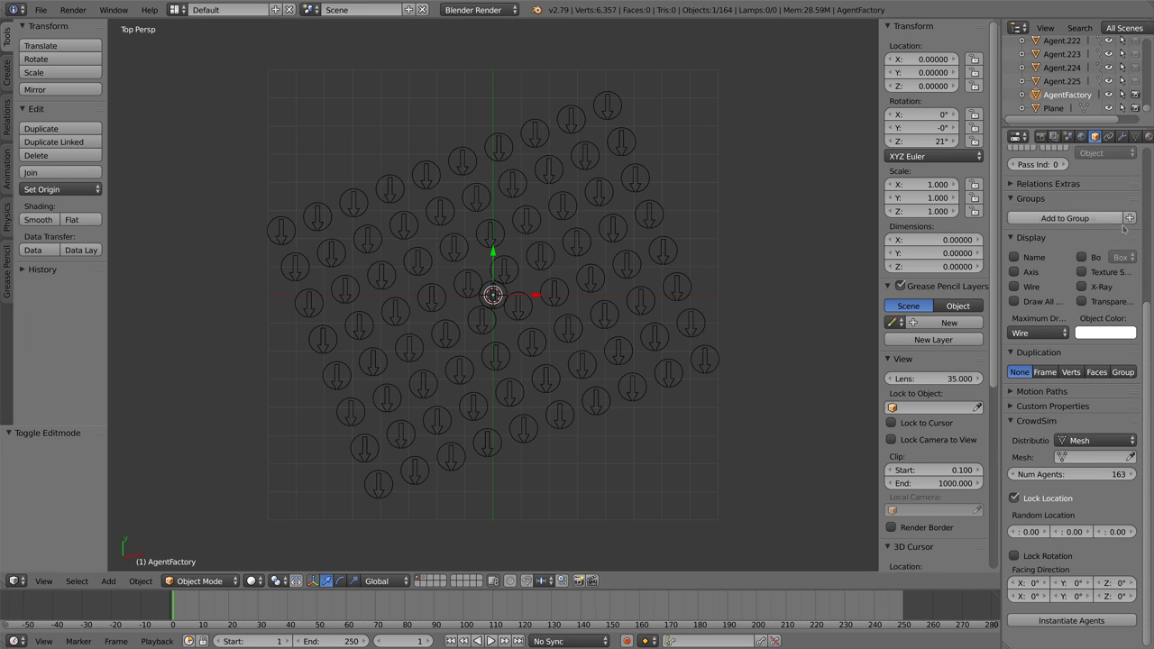
{"action": "left_click", "coordinate": [1093, 457]}
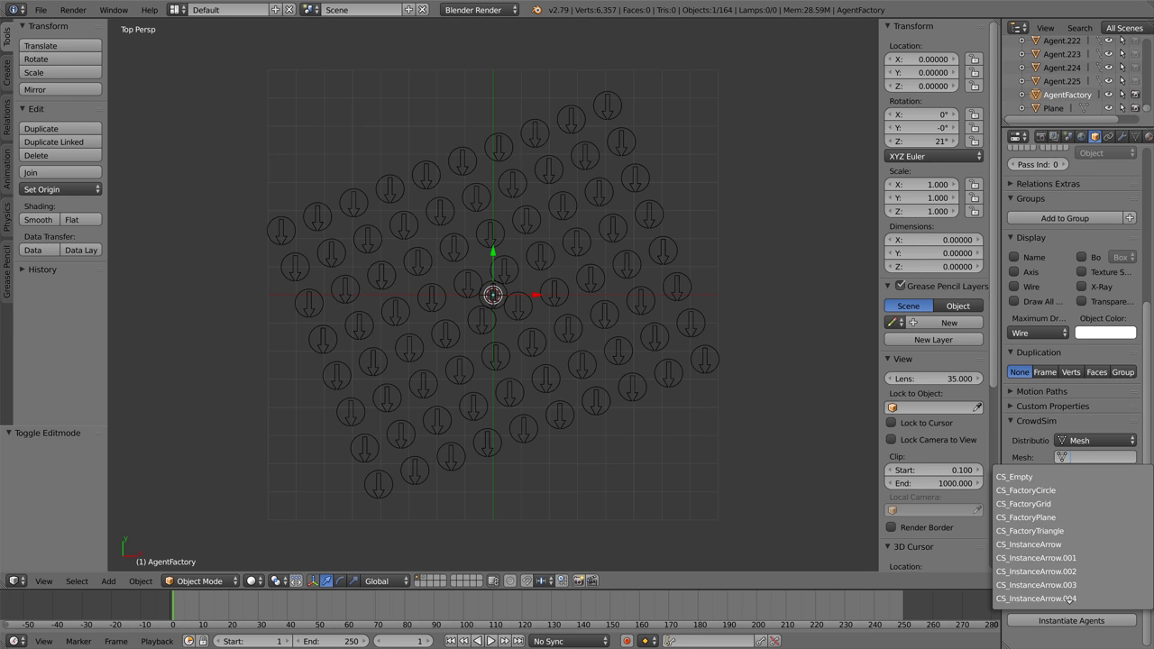
{"action": "type", "text": "pla"}
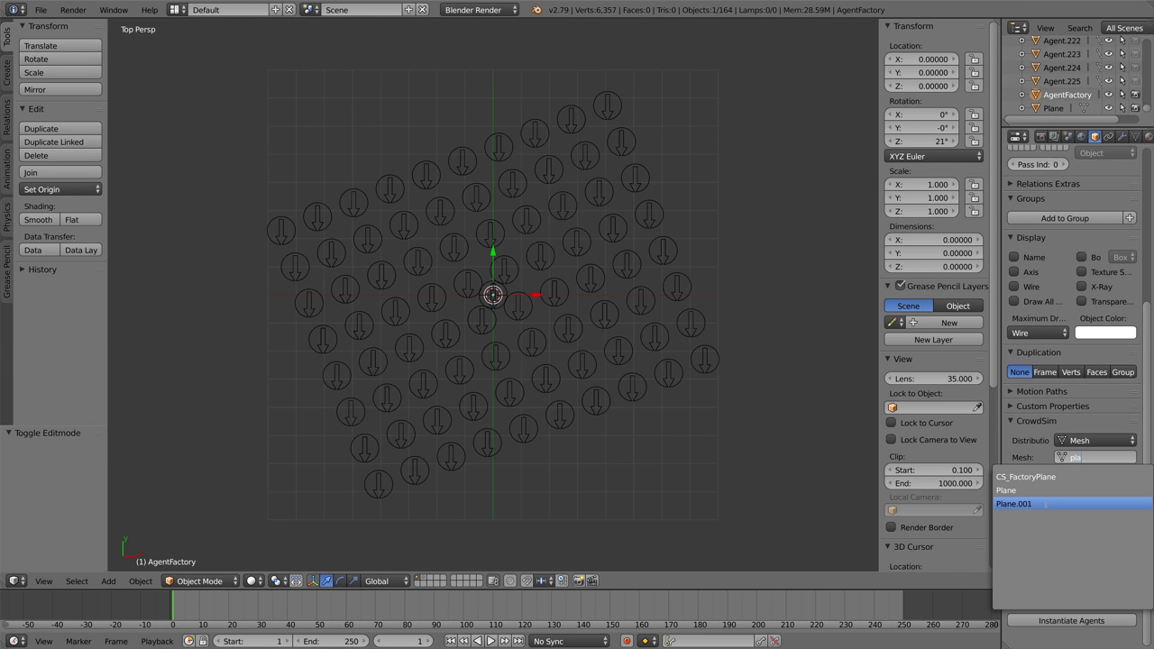
{"action": "left_click", "coordinate": [1046, 504]}
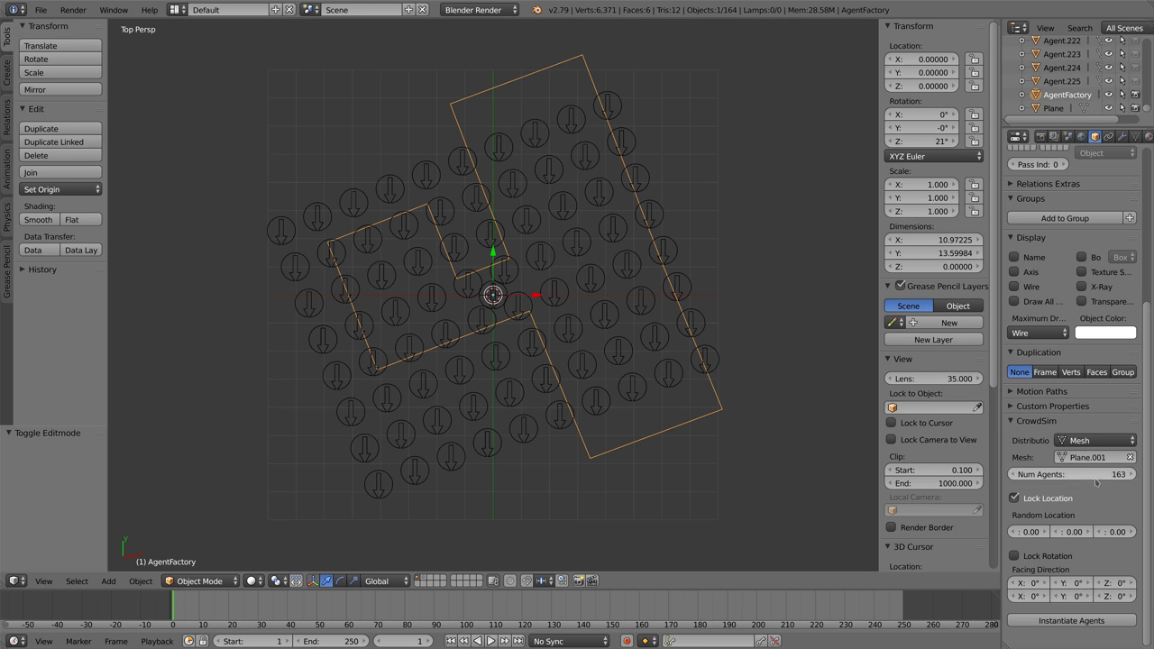
Step: Set the factory's number of agents to 42
{"action": "left_click", "coordinate": [1087, 474]}
{"action": "type", "text": "13"}
{"action": "key", "text": "Return"}
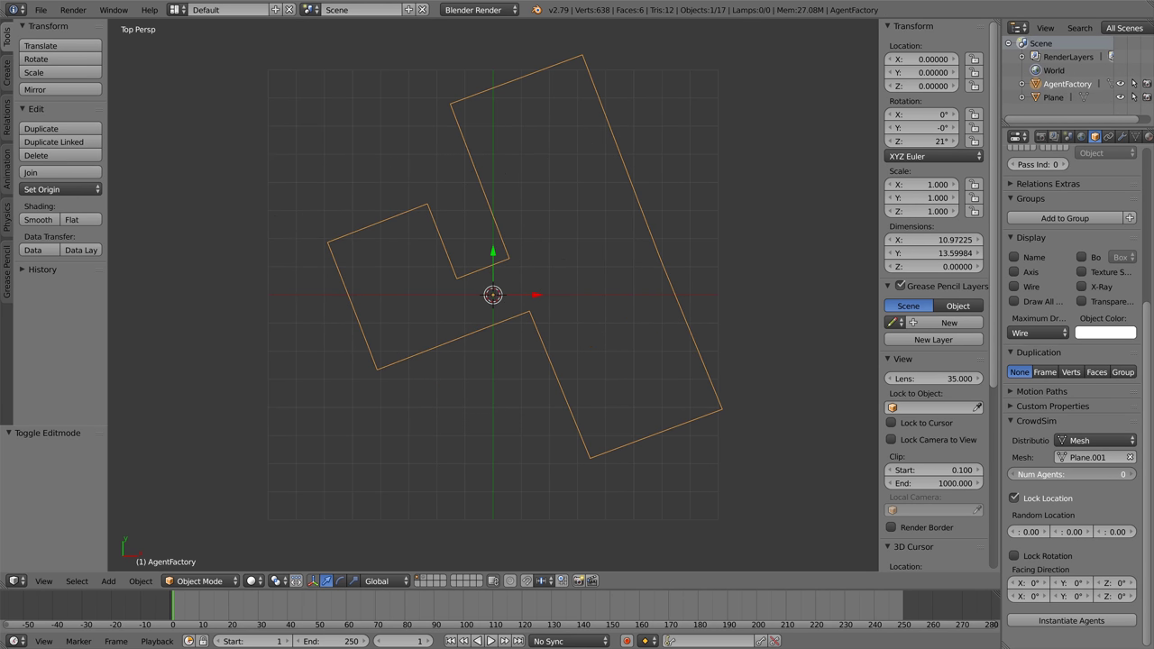
{"action": "left_click_drag", "start_coordinate": [1068, 475], "coordinate": [1123, 474]}
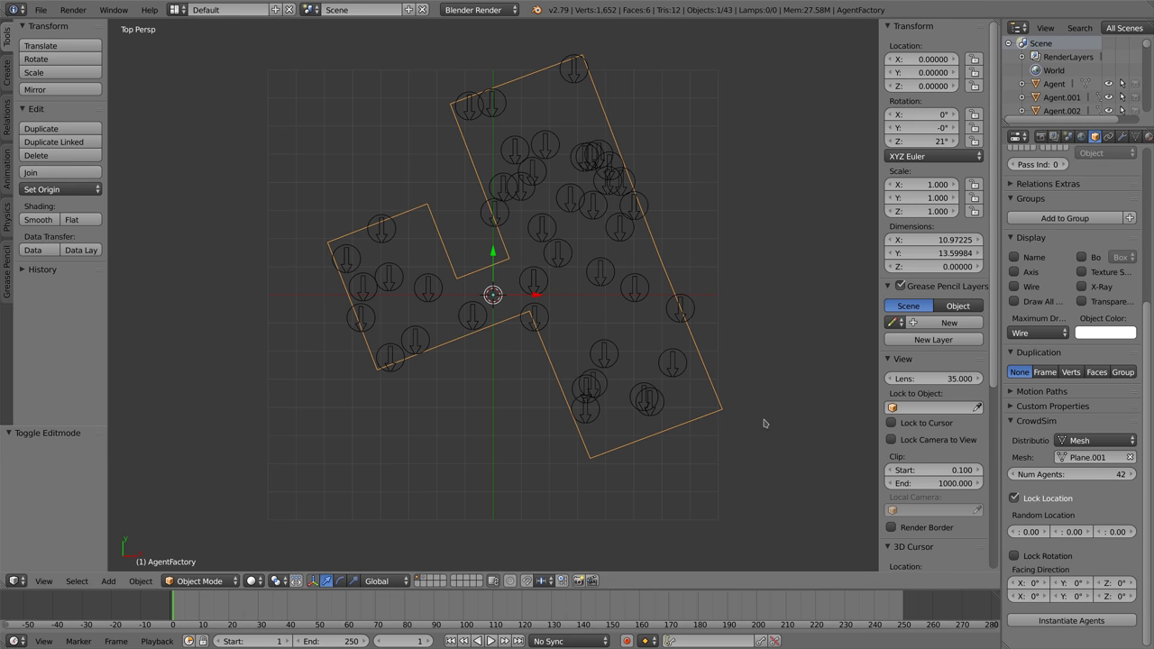
Step: Rotate the factory to about -25.5° around Z and re-instantiate the agents with Lock Location turned off
{"action": "key", "text": "r"}
{"action": "left_click", "coordinate": [553, 477]}
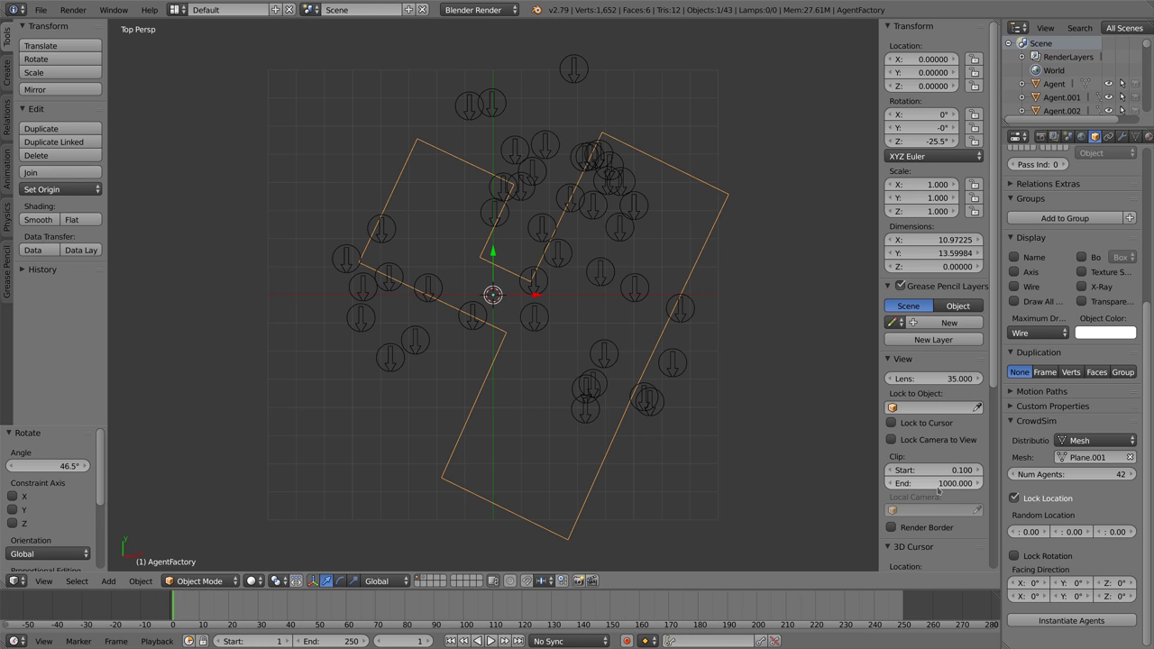
{"action": "left_click", "coordinate": [1053, 501]}
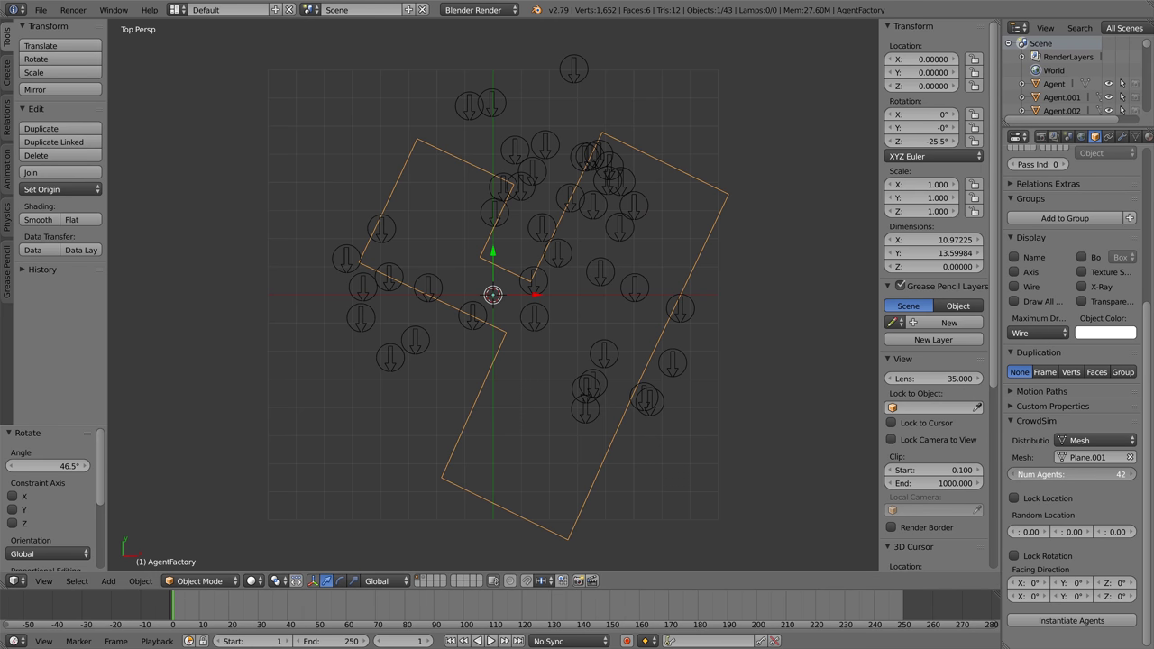
{"action": "mouse_move", "coordinate": [1072, 475]}
{"action": "left_mouse_down"}
{"action": "mouse_move", "coordinate": [1047, 474]}
{"action": "mouse_move", "coordinate": [1072, 475]}
{"action": "left_mouse_up"}
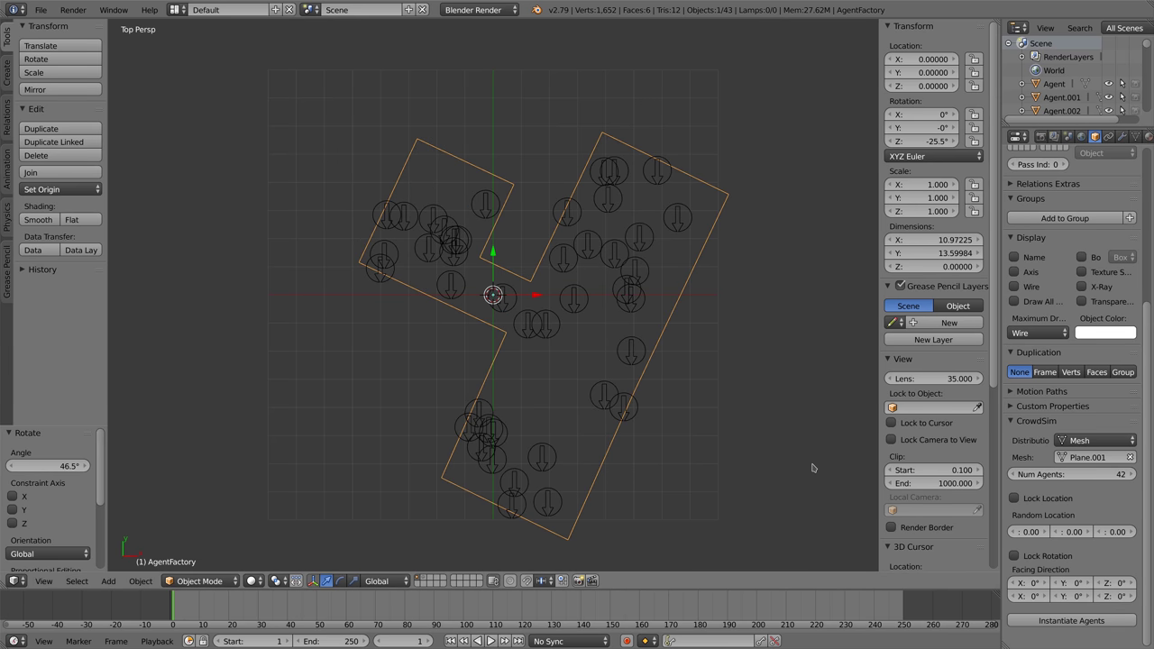
{"action": "left_click", "coordinate": [1093, 624]}
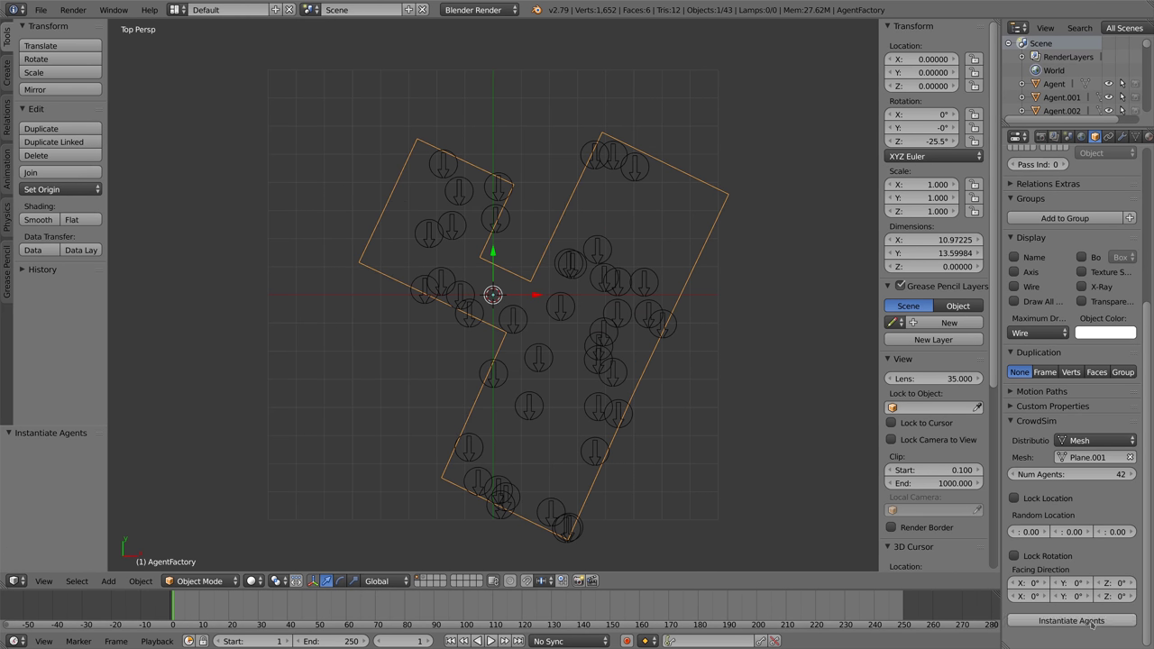
Step: Re-instantiate the agents over the factory's mesh shape to get new random placements
{"action": "left_click", "coordinate": [1092, 624]}
{"action": "left_click", "coordinate": [1093, 624]}
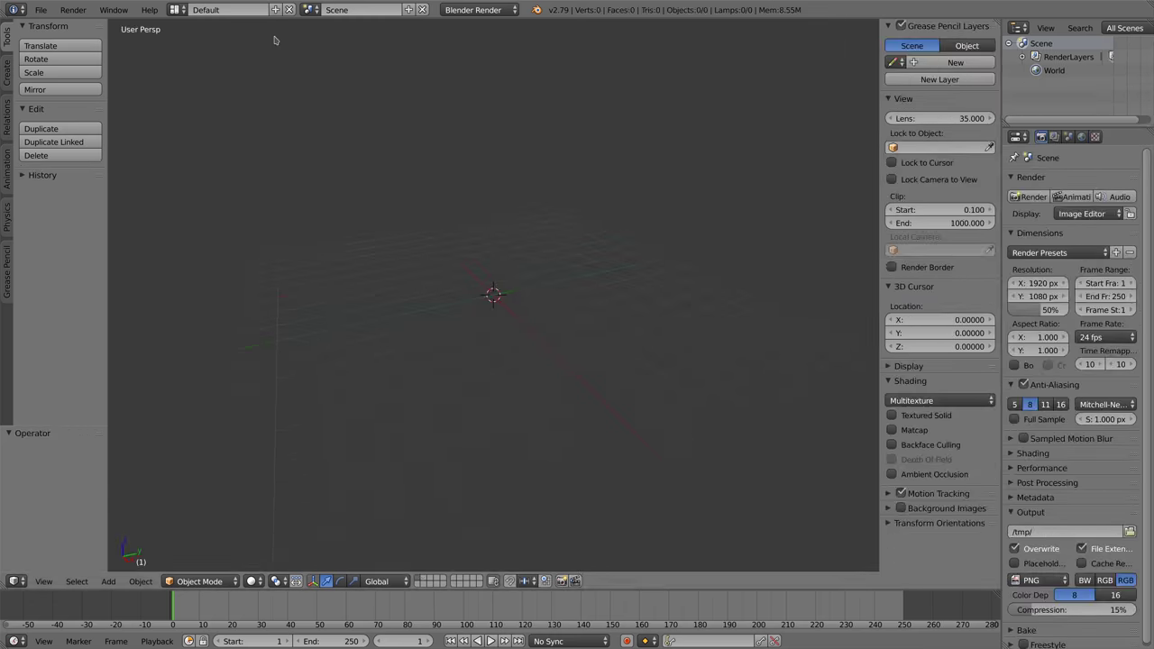
Step: Link the RobotConfiguration node tree from robot.blend in the chars folder into the empty scene
{"action": "left_click", "coordinate": [42, 11]}
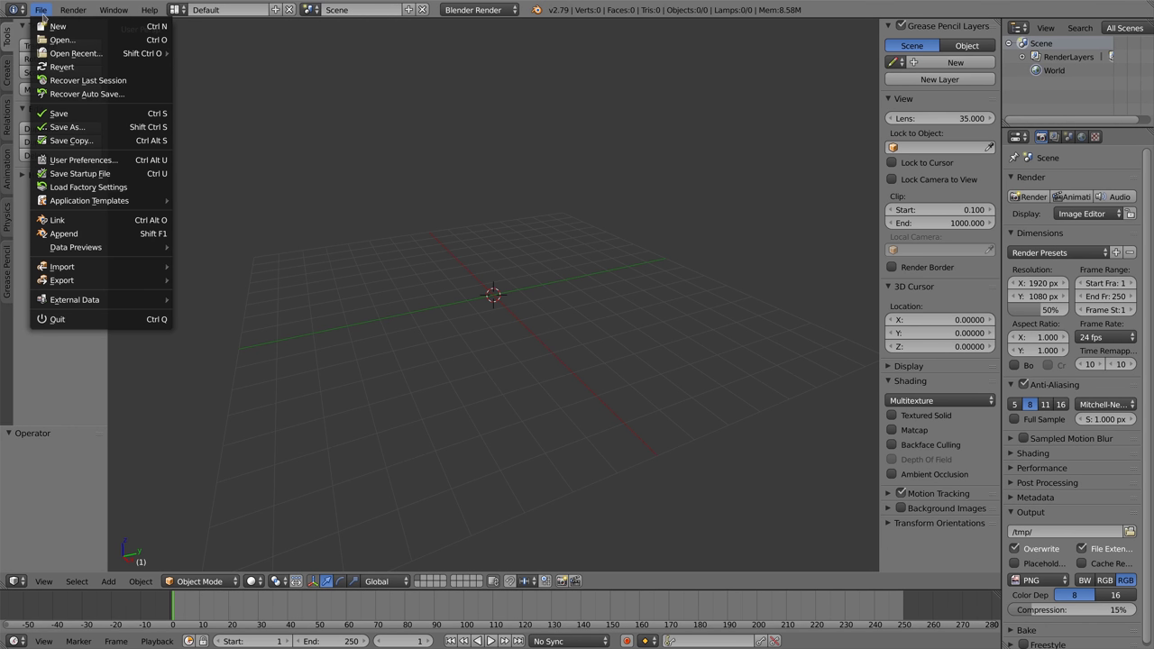
{"action": "left_click", "coordinate": [68, 221]}
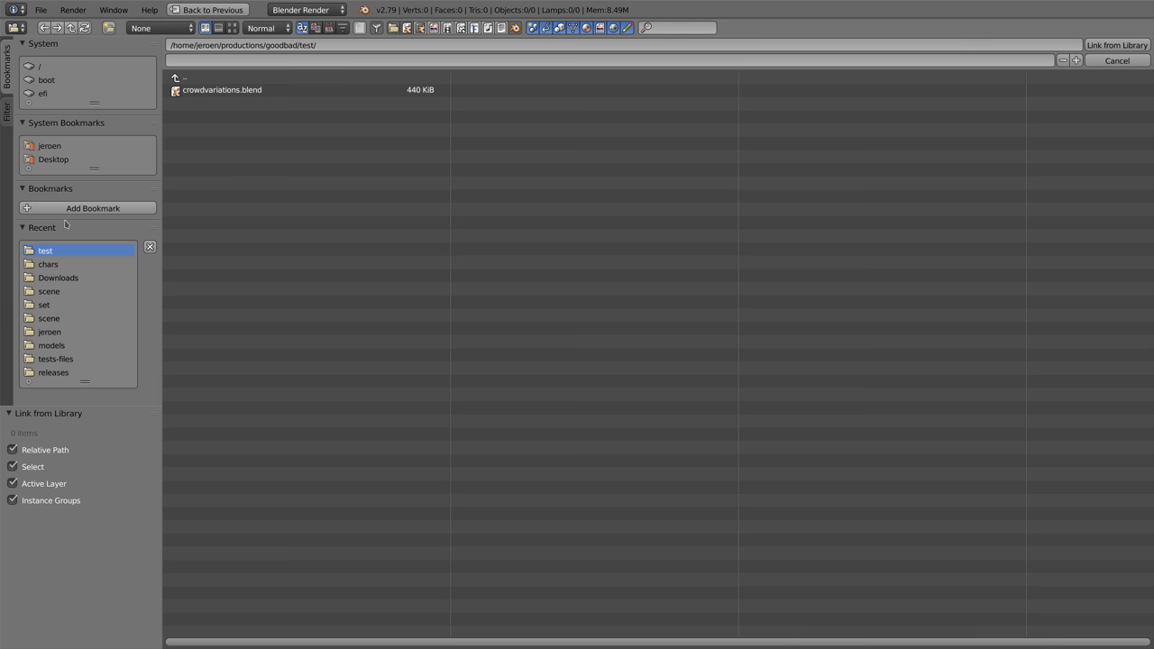
{"action": "left_click", "coordinate": [194, 80]}
{"action": "left_click", "coordinate": [201, 91]}
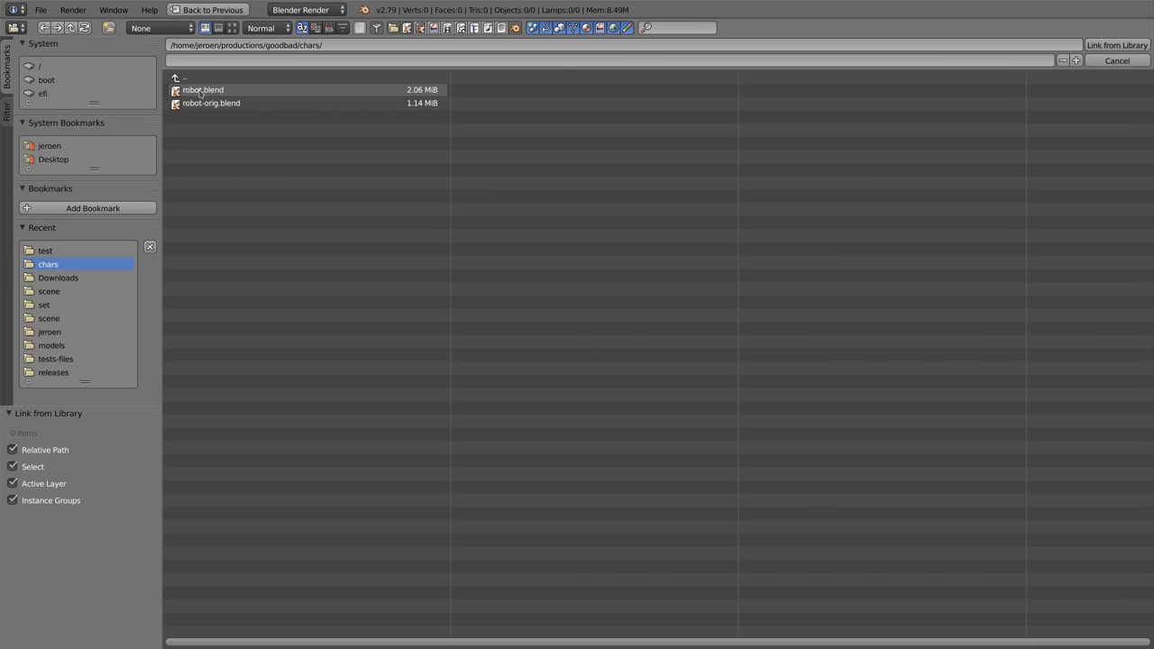
{"action": "left_click", "coordinate": [200, 90]}
{"action": "left_click", "coordinate": [200, 169]}
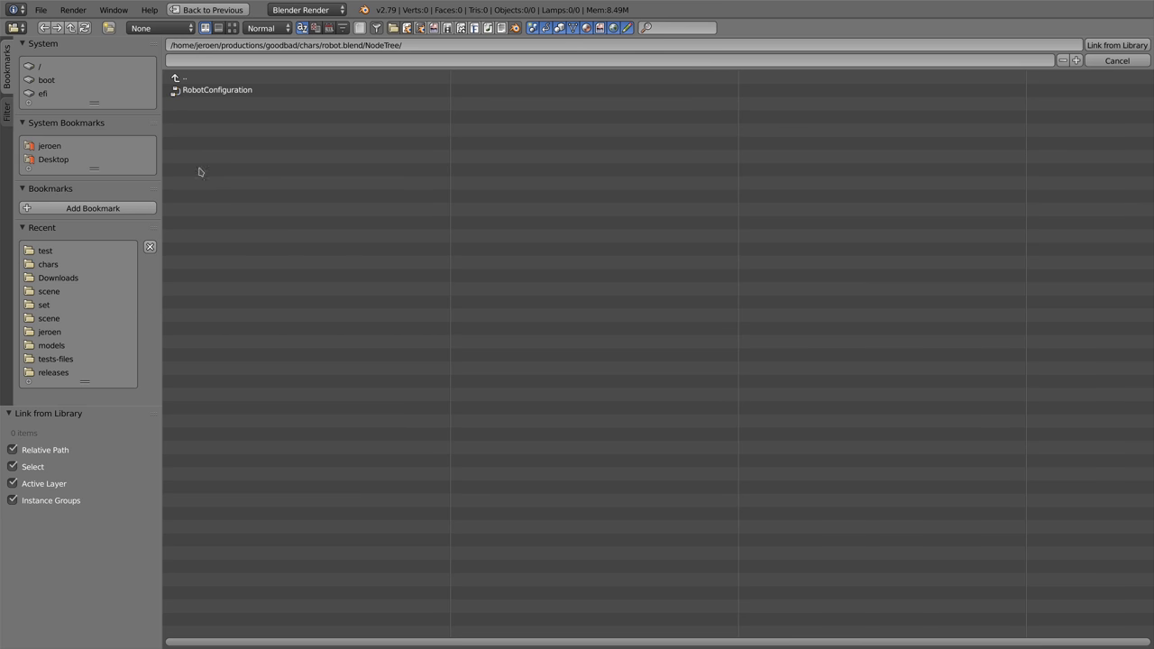
{"action": "left_click", "coordinate": [211, 90]}
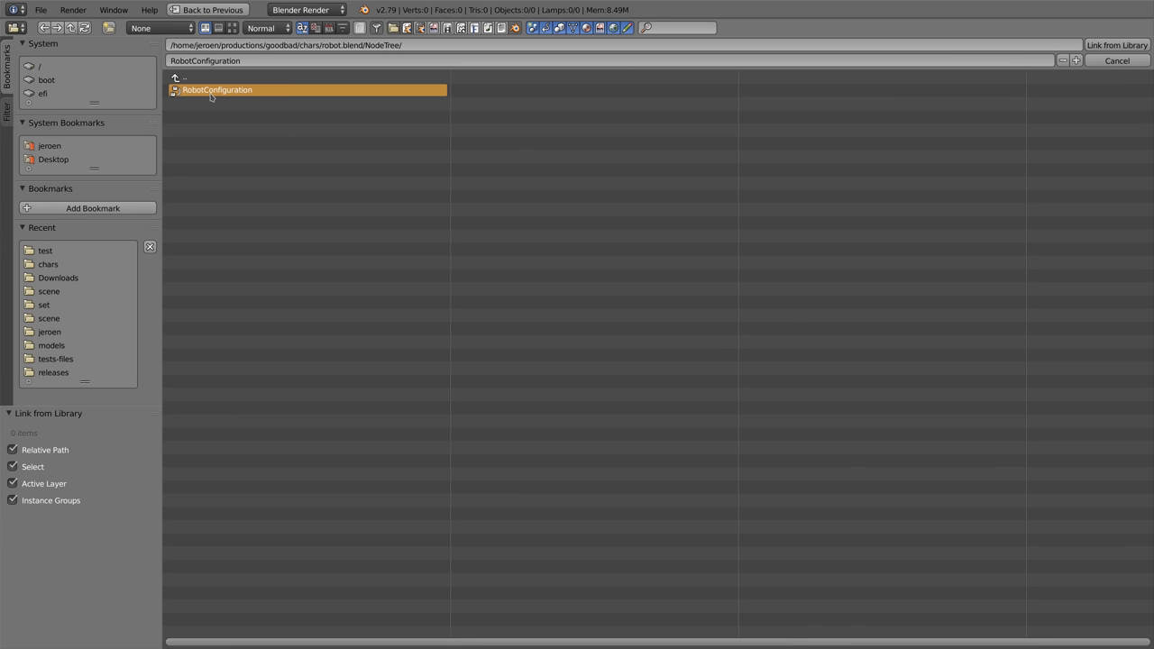
{"action": "left_click", "coordinate": [1113, 50]}
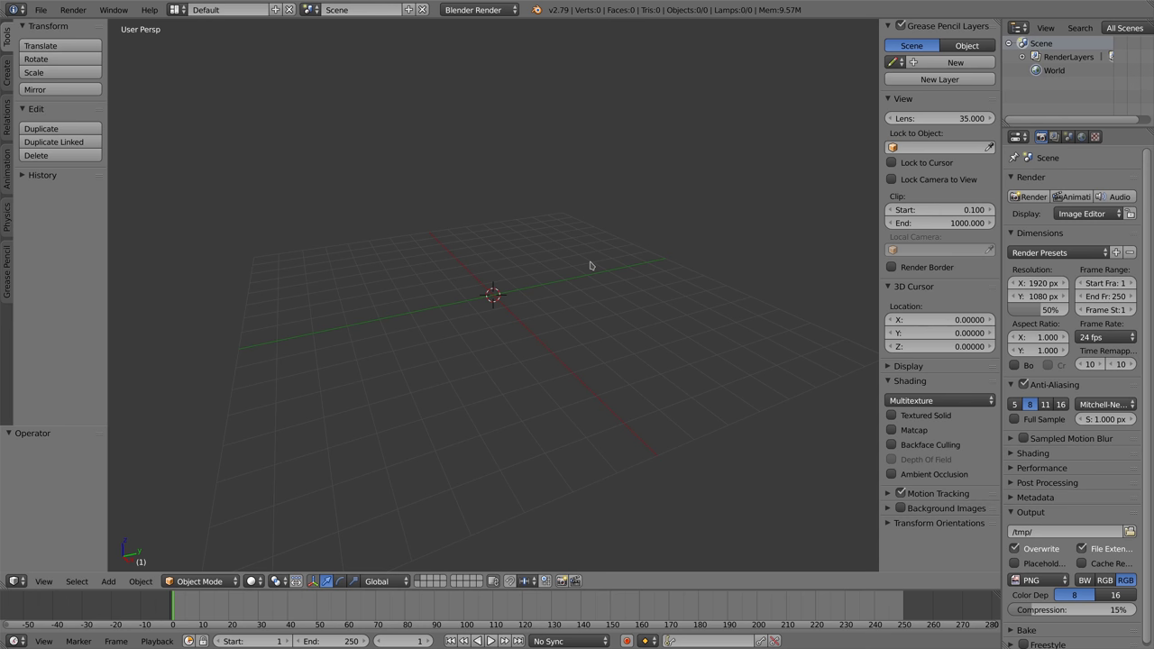
Step: Add a Crowd Sim agent factory of the Agents (Grid) type to the scene
{"action": "key", "text": "shift+a"}
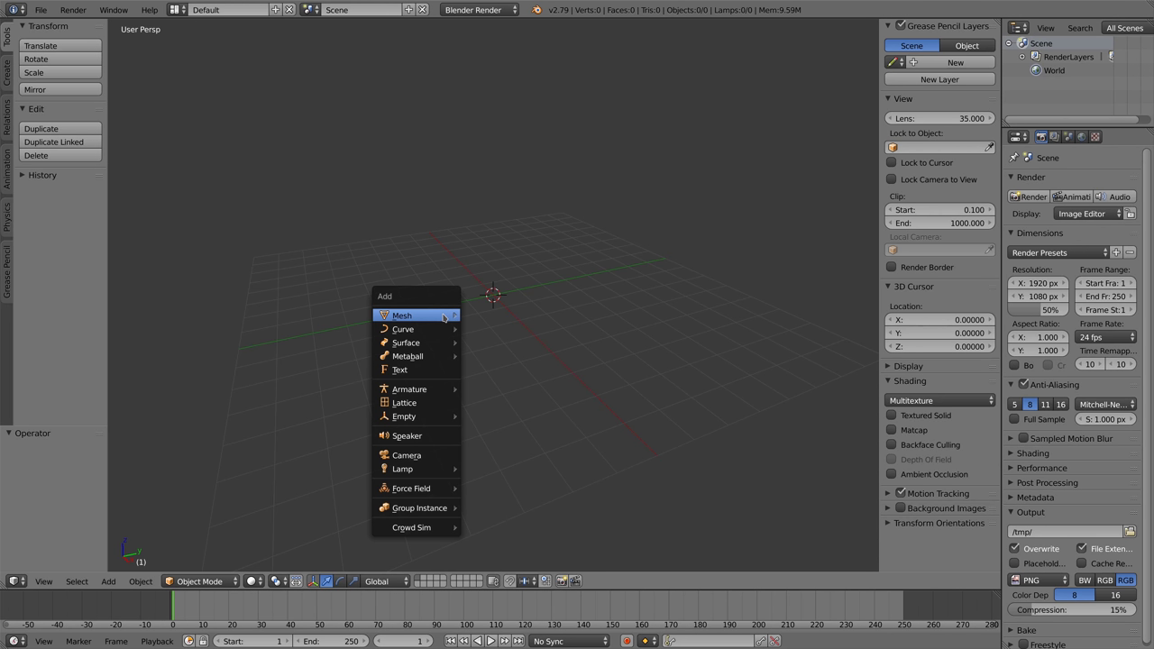
{"action": "mouse_move", "coordinate": [444, 317]}
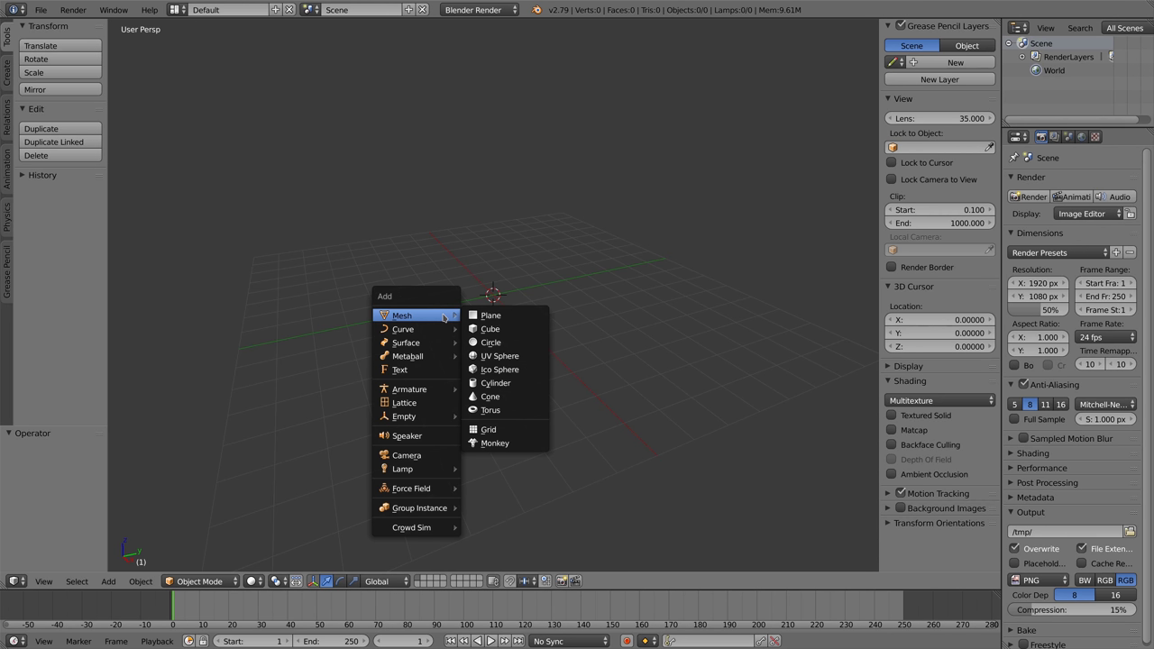
{"action": "mouse_move", "coordinate": [431, 530]}
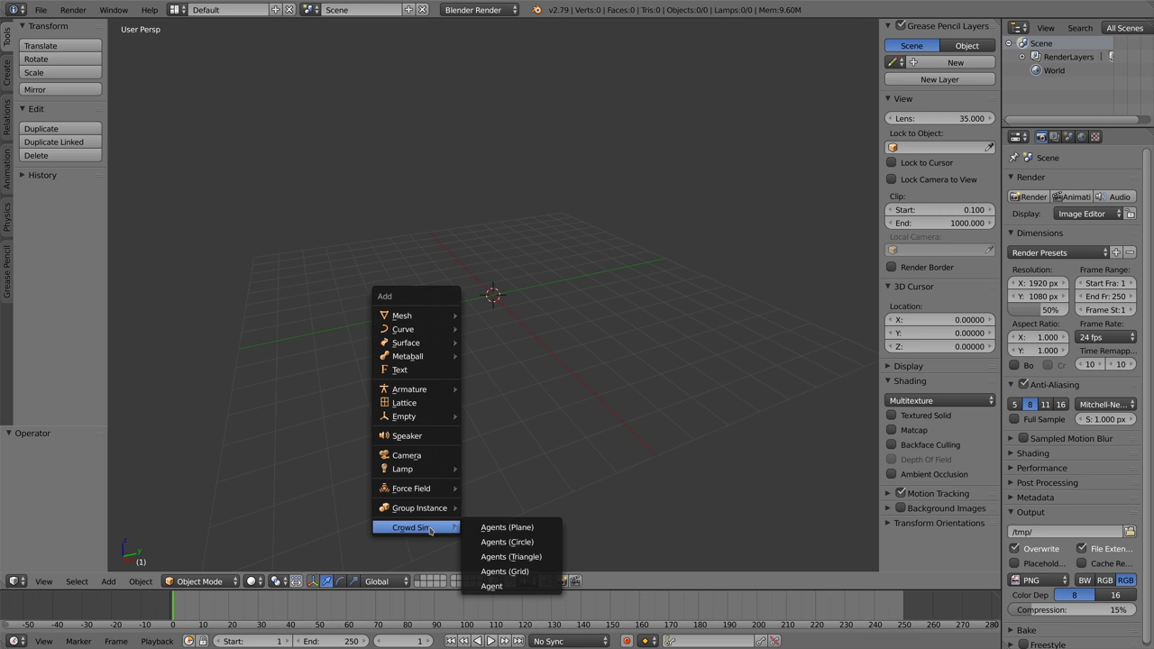
{"action": "left_click", "coordinate": [500, 572]}
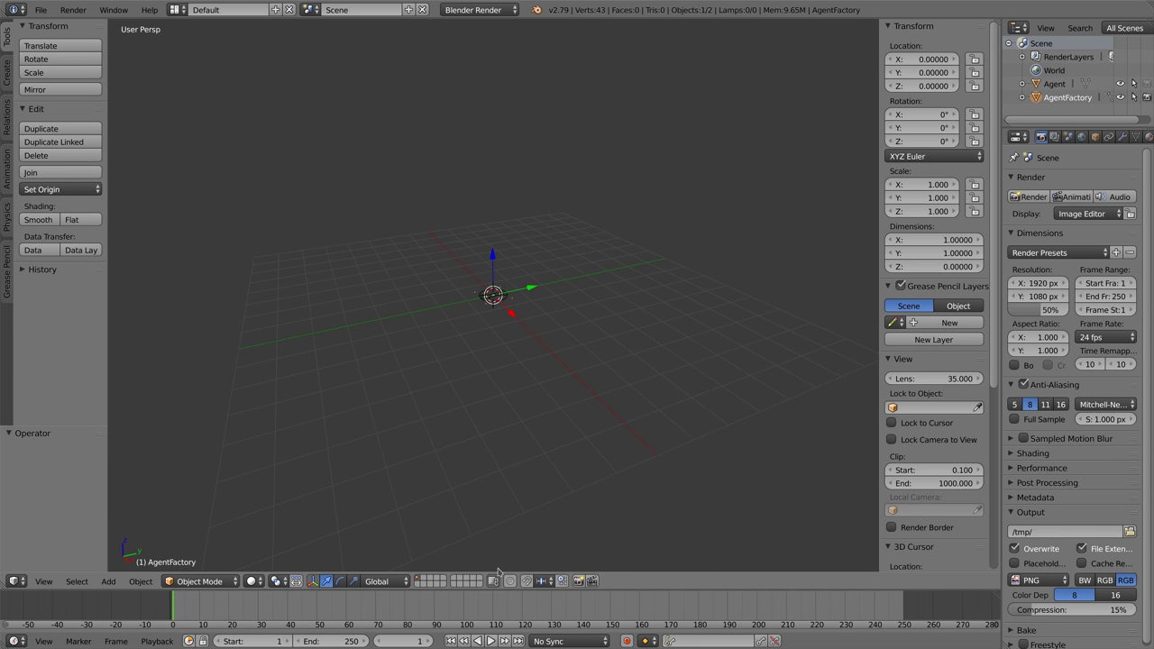
Step: Set the factory's agent grid to 10 columns and 10 rows
{"action": "left_click", "coordinate": [1096, 136]}
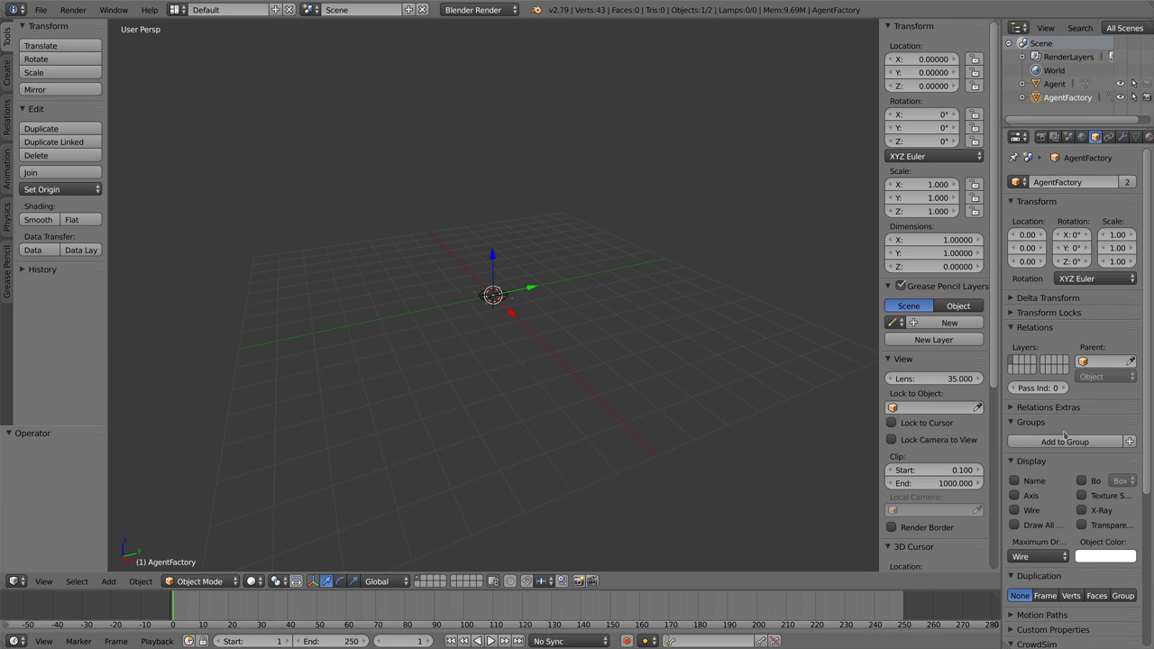
{"action": "scroll", "coordinate": [1066, 438], "scroll_direction": "down", "scroll_amount": 5}
{"action": "left_click", "coordinate": [1061, 514]}
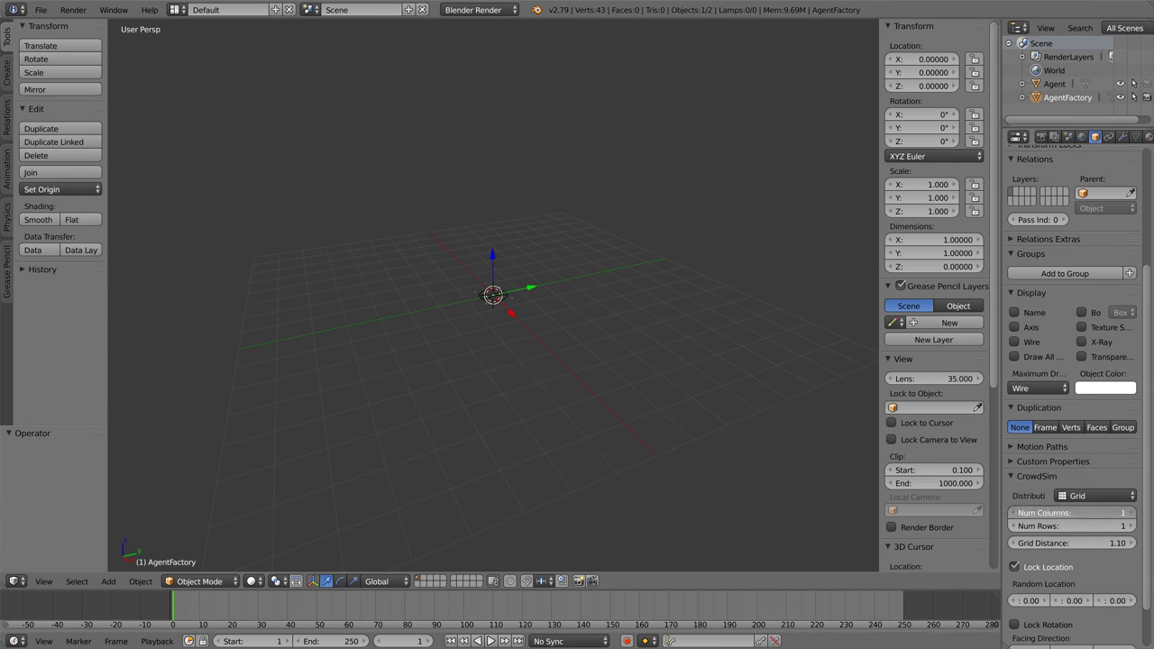
{"action": "key", "text": "Tab"}
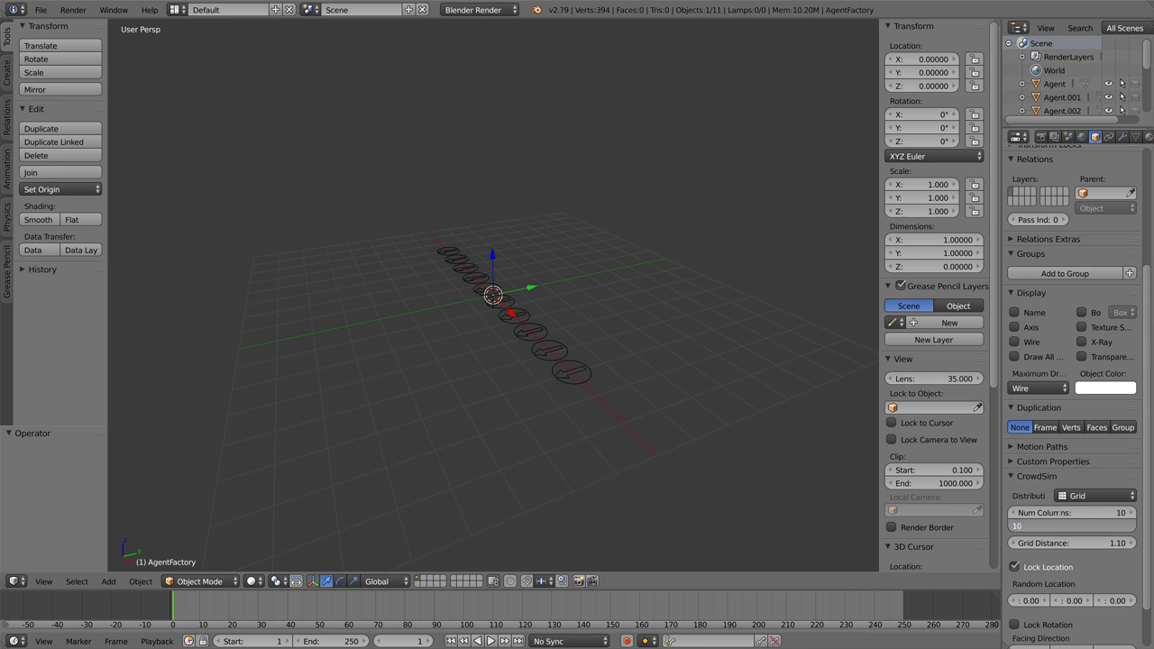
{"action": "key", "text": "Tab"}
{"action": "key", "text": "Return"}
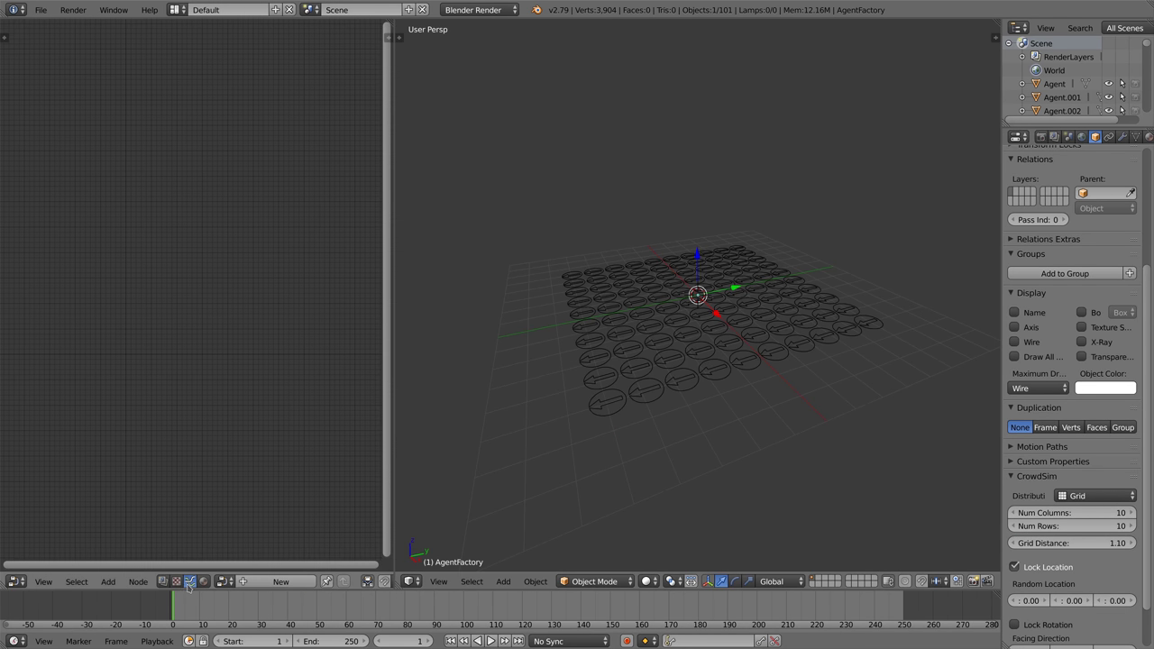
Step: Create a new node tree in a widened node editor and name it Test
{"action": "left_click", "coordinate": [268, 583]}
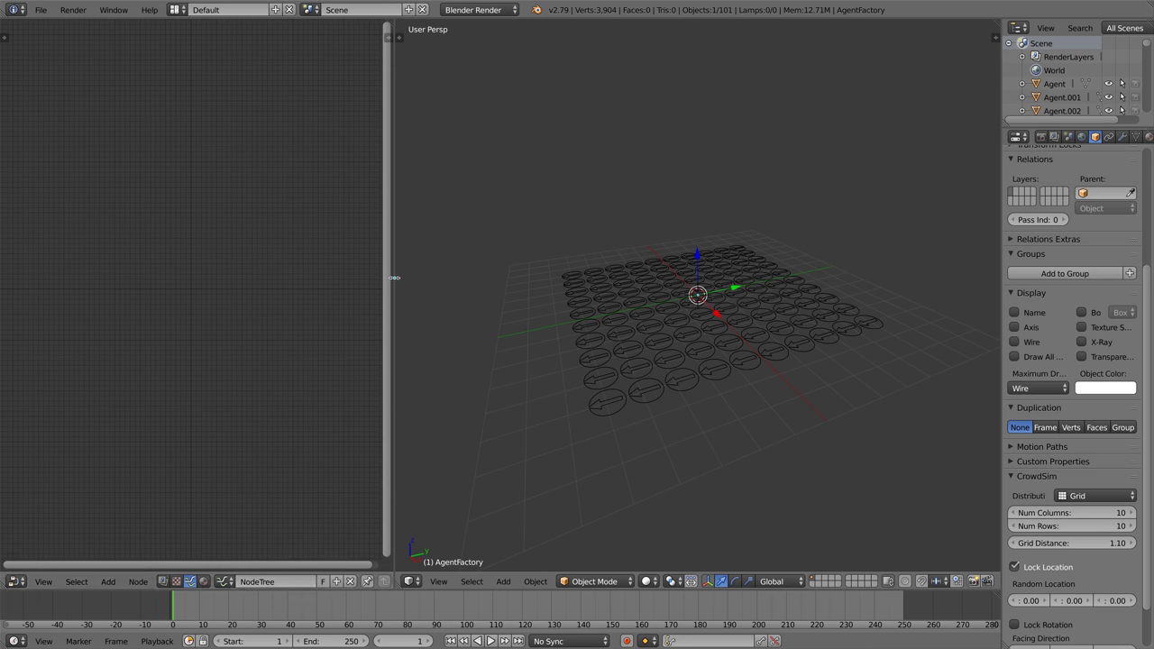
{"action": "left_click_drag", "start_coordinate": [394, 273], "coordinate": [468, 284]}
{"action": "double_click", "coordinate": [274, 582]}
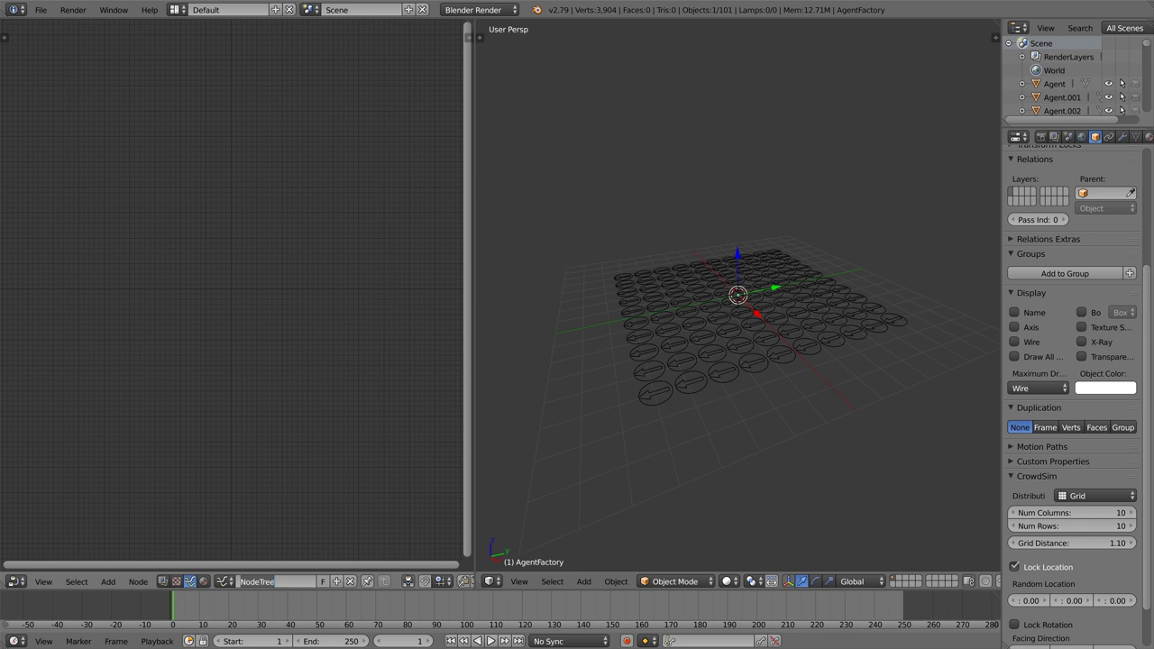
{"action": "type", "text": "Test"}
{"action": "key", "text": "Return"}
Step: Add a Populate node to the Test node tree
{"action": "key", "text": "shift+a"}
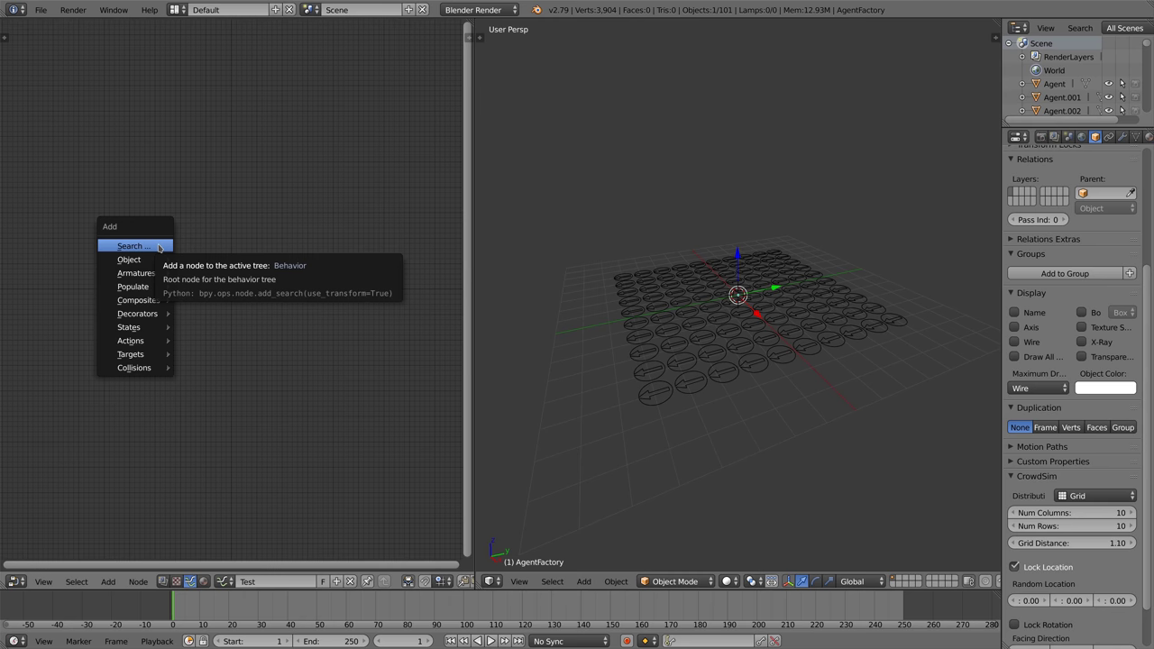
{"action": "mouse_move", "coordinate": [144, 291]}
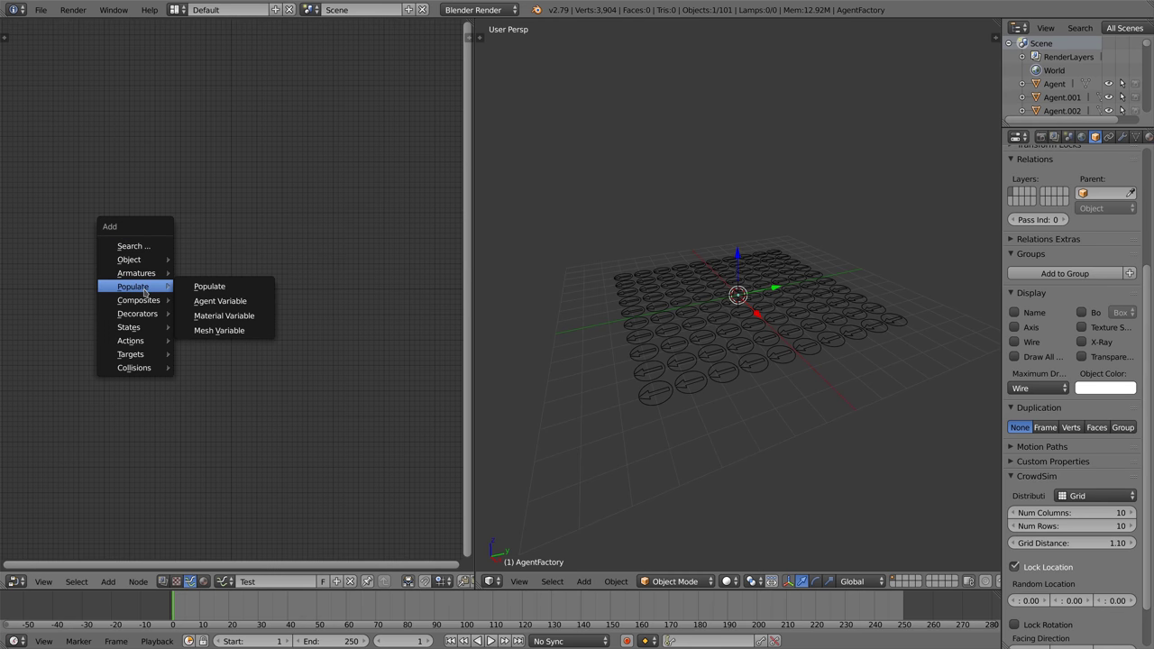
{"action": "left_click", "coordinate": [209, 287]}
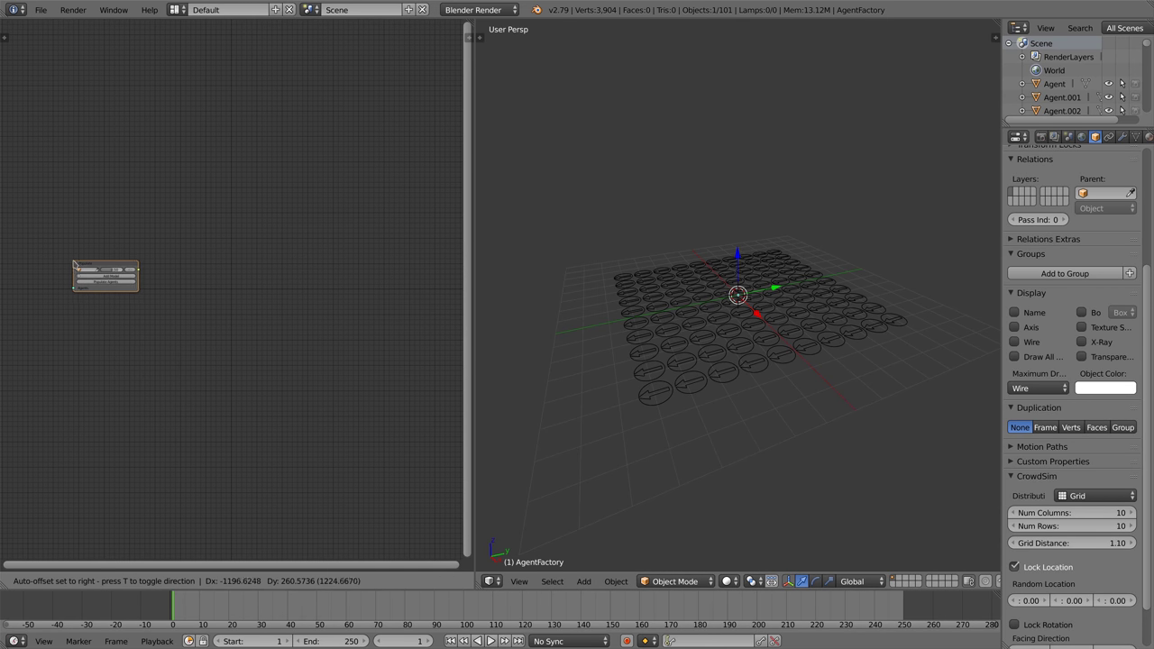
{"action": "left_click", "coordinate": [76, 264]}
{"action": "scroll", "coordinate": [171, 299], "scroll_direction": "up", "scroll_amount": 3}
{"action": "middle_click_drag", "start_coordinate": [110, 306], "coordinate": [232, 376]}
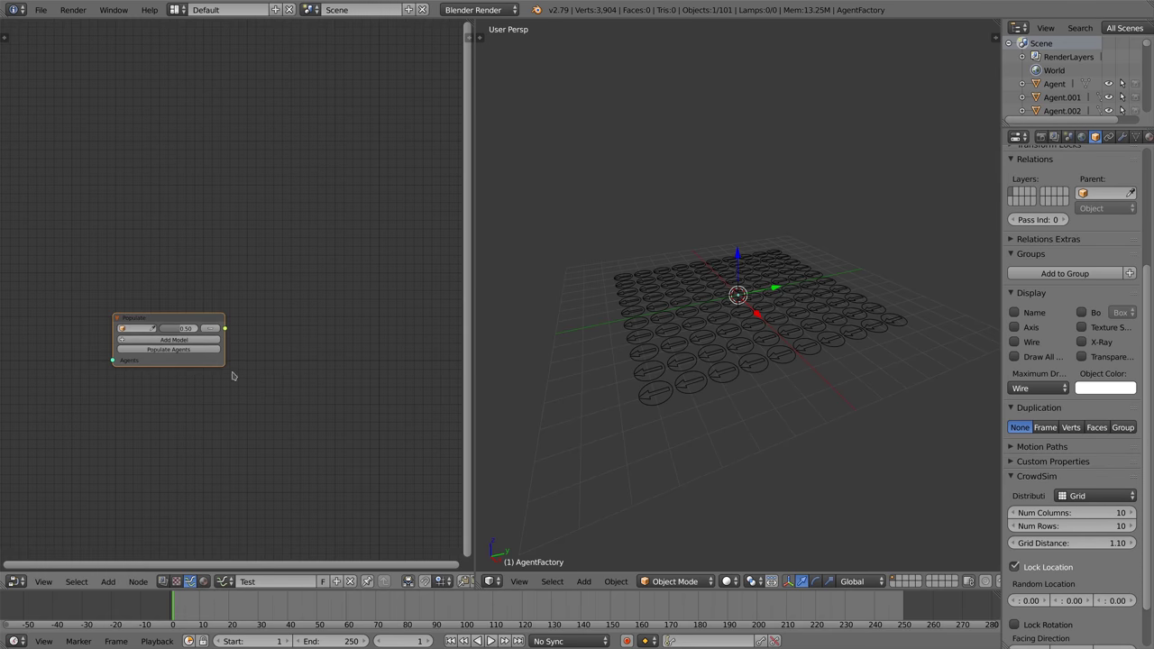
{"action": "scroll", "coordinate": [232, 377], "scroll_direction": "up", "scroll_amount": 2}
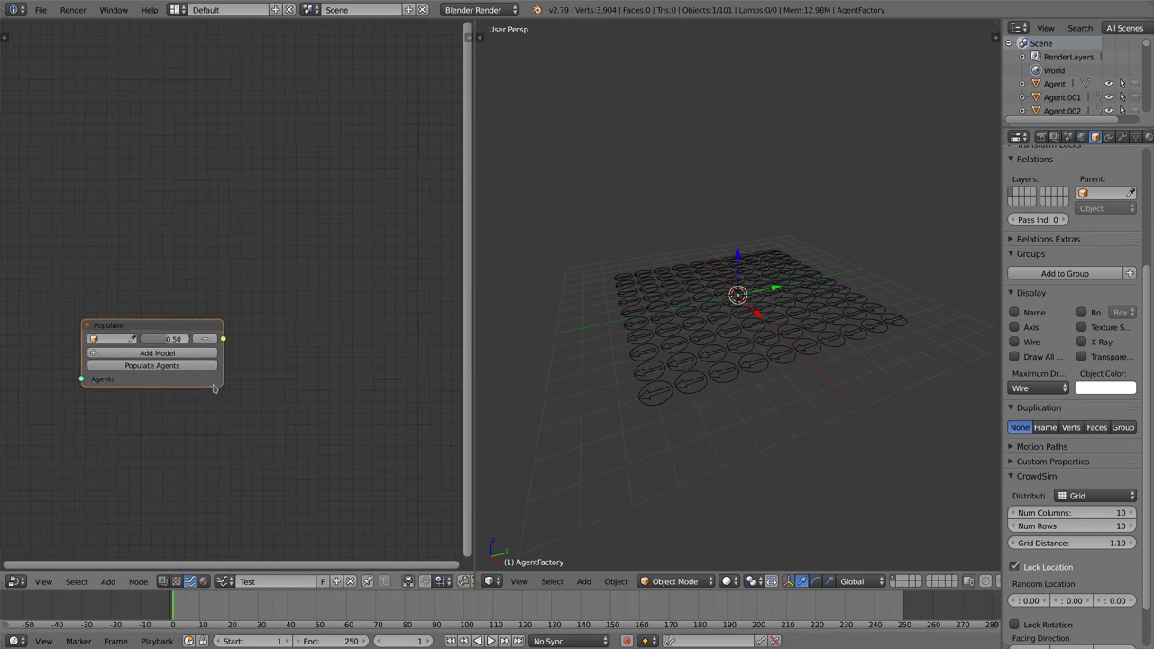
Step: Assign Robot as the Populate node's model and shift the node slightly upward
{"action": "left_click", "coordinate": [109, 346]}
{"action": "left_click", "coordinate": [90, 361]}
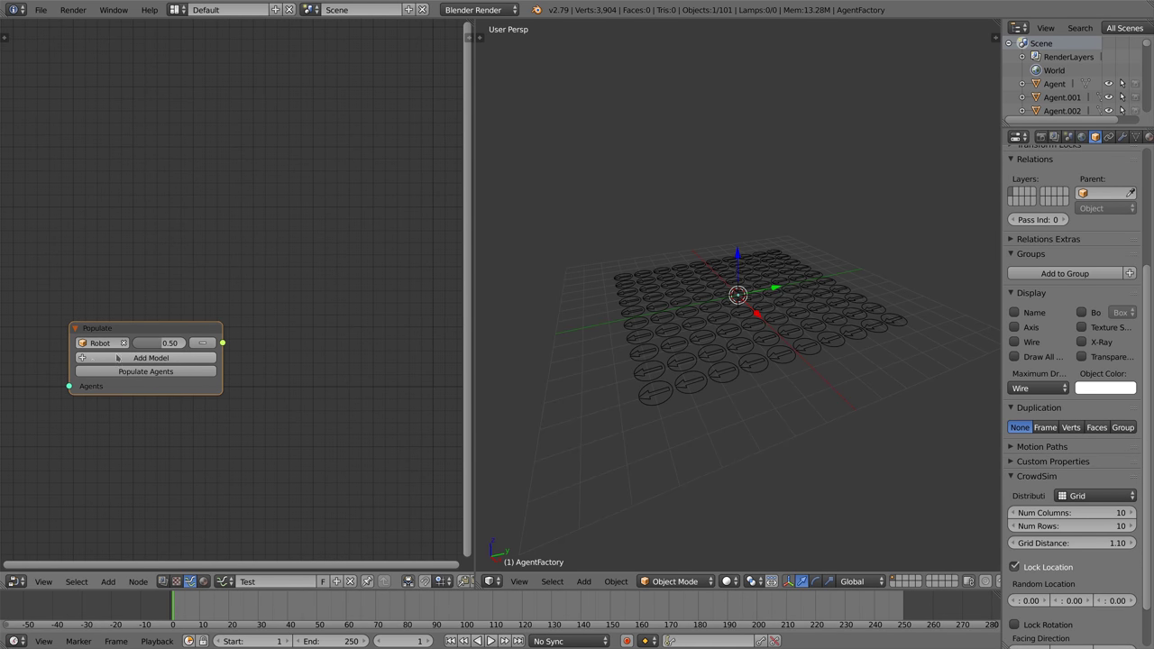
{"action": "left_click_drag", "start_coordinate": [144, 332], "coordinate": [140, 305]}
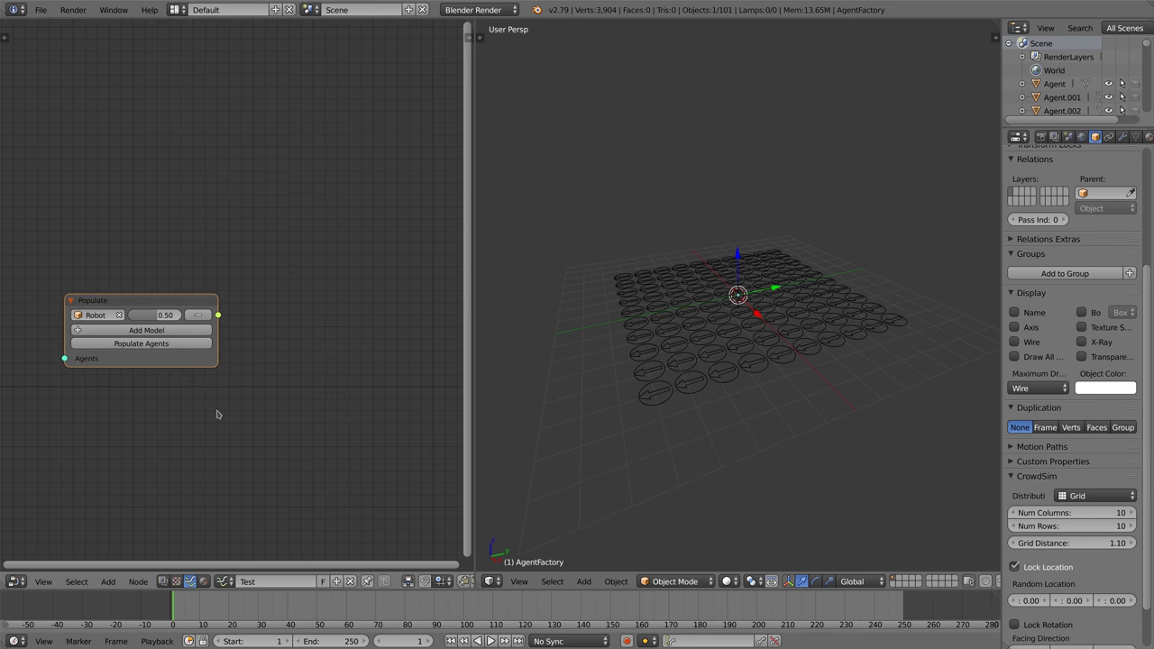
Step: Add a Mesh Variable node beside the Populate node and connect its Variance socket to the Populate node's model output
{"action": "key", "text": "shift+a"}
{"action": "mouse_move", "coordinate": [218, 414]}
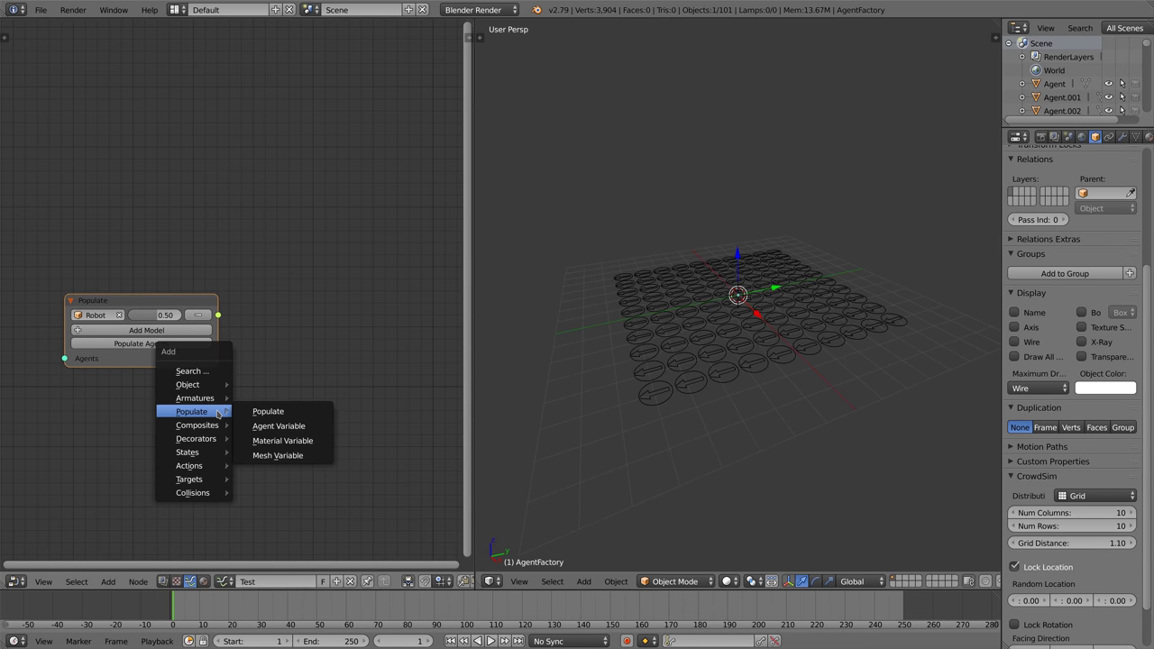
{"action": "left_click", "coordinate": [278, 455]}
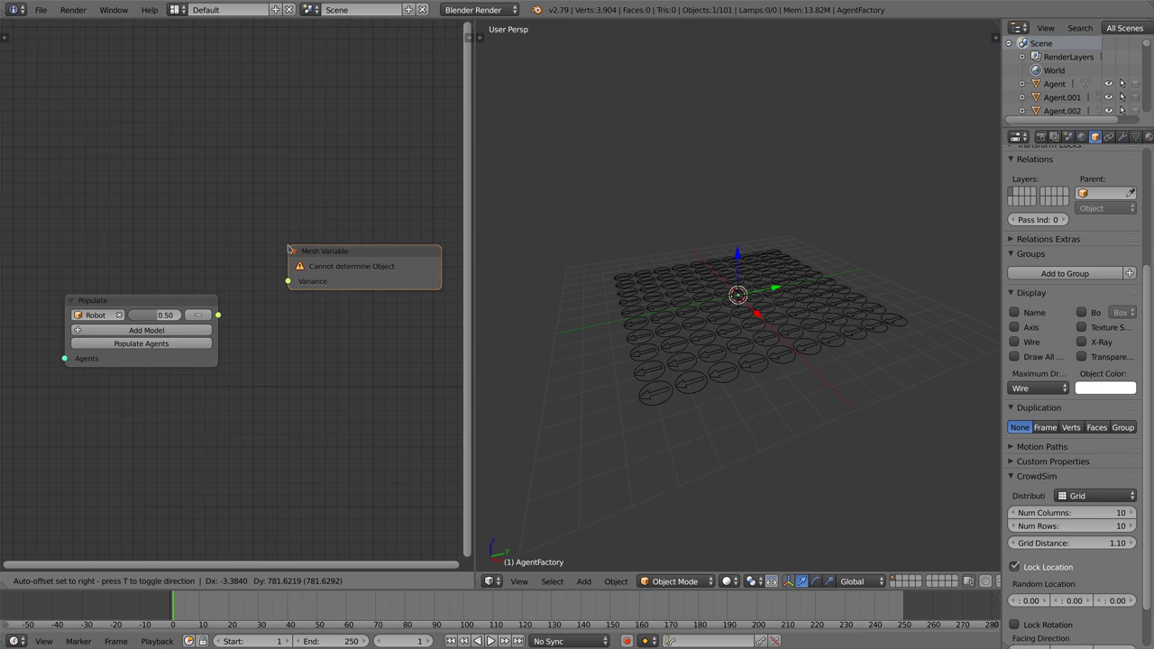
{"action": "left_click", "coordinate": [289, 249]}
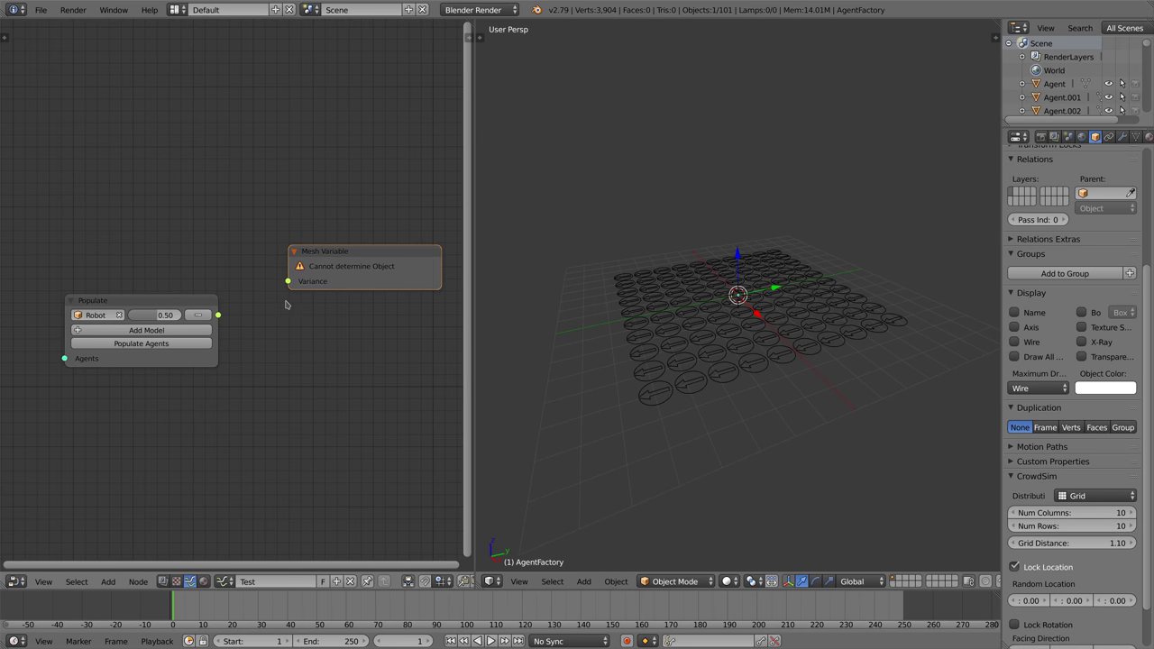
{"action": "left_click_drag", "start_coordinate": [287, 282], "coordinate": [218, 315]}
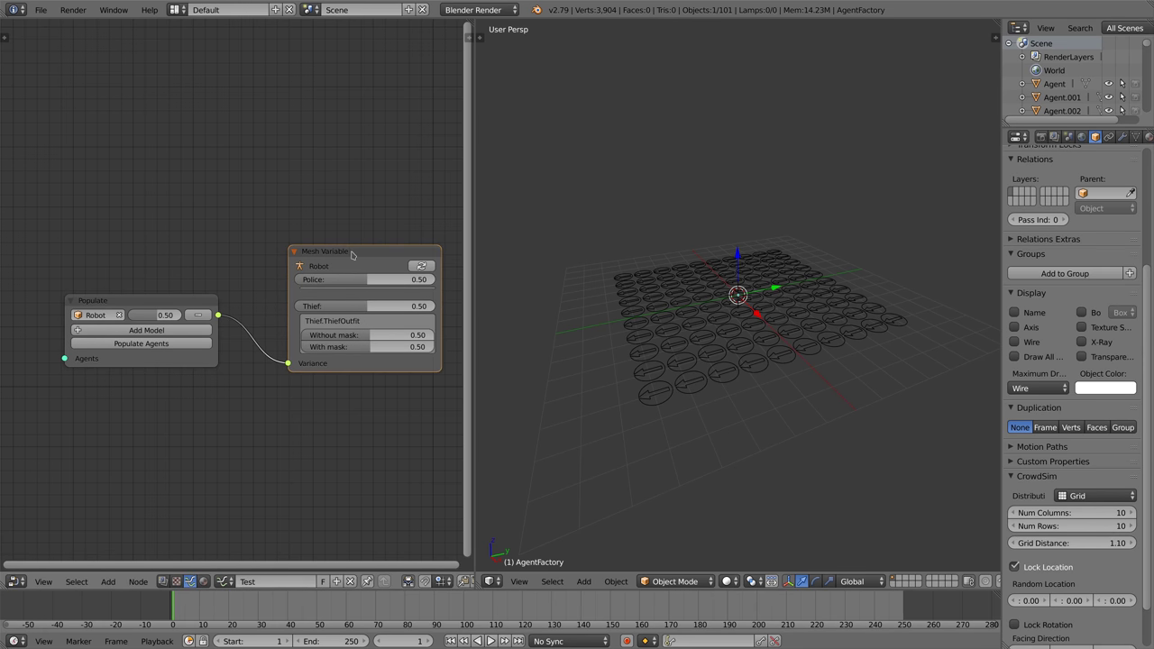
{"action": "left_click_drag", "start_coordinate": [352, 255], "coordinate": [336, 184]}
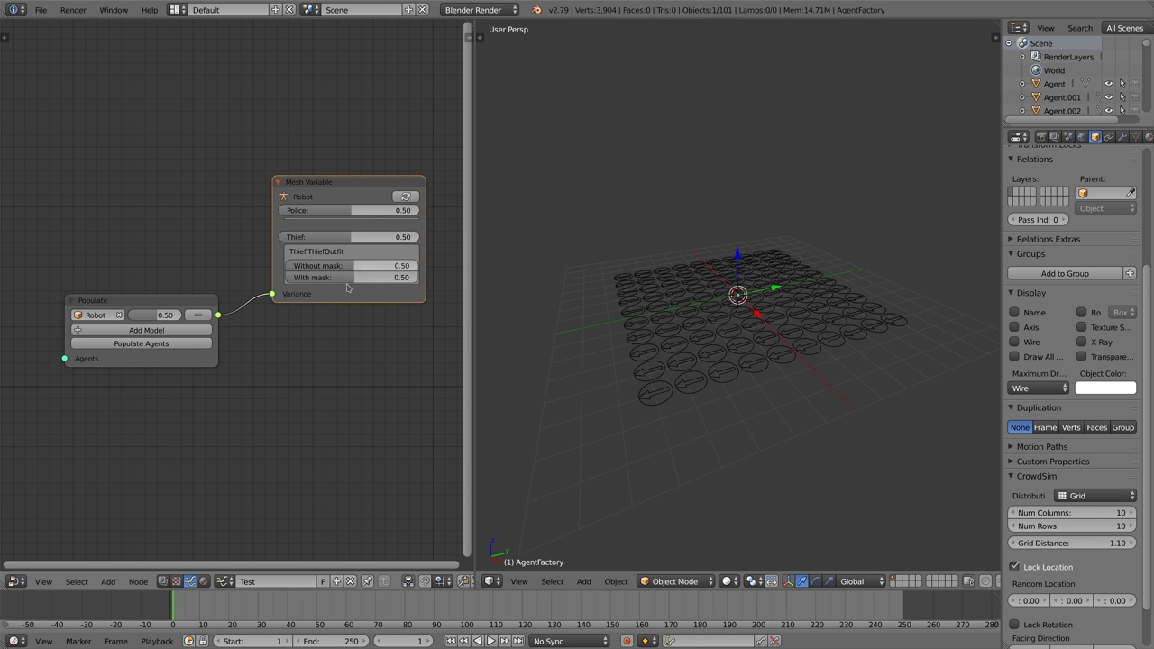
Step: Populate the agents with robots and switch the 3D view to Texture shading for a close look at the crowd
{"action": "left_click", "coordinate": [150, 343]}
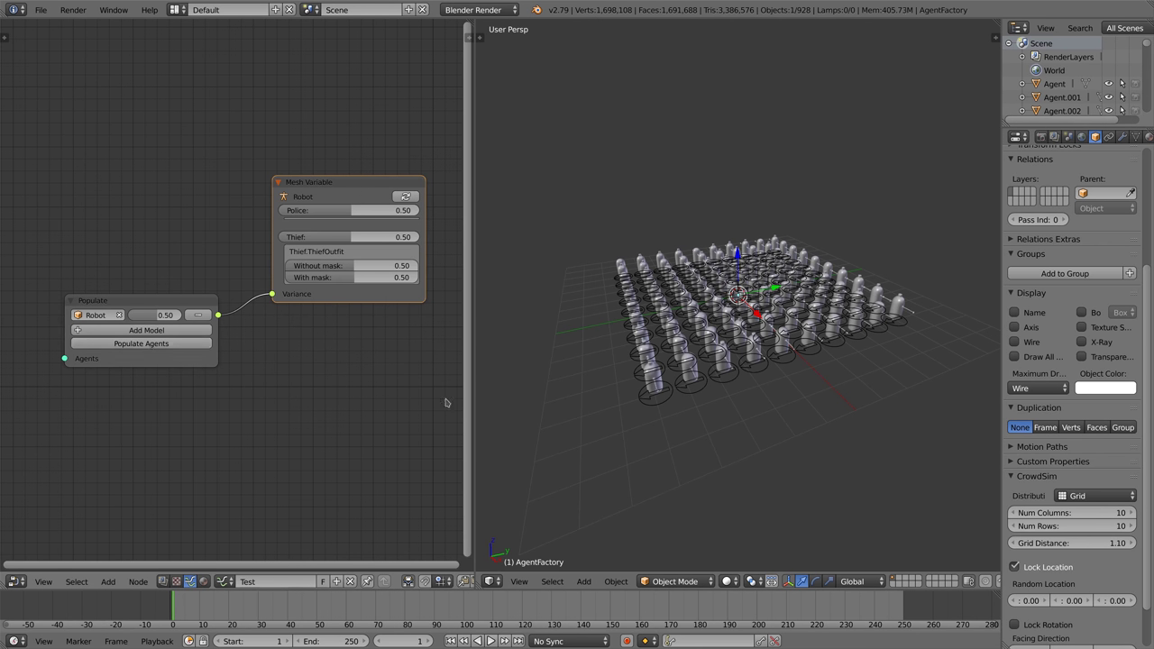
{"action": "left_click", "coordinate": [732, 584]}
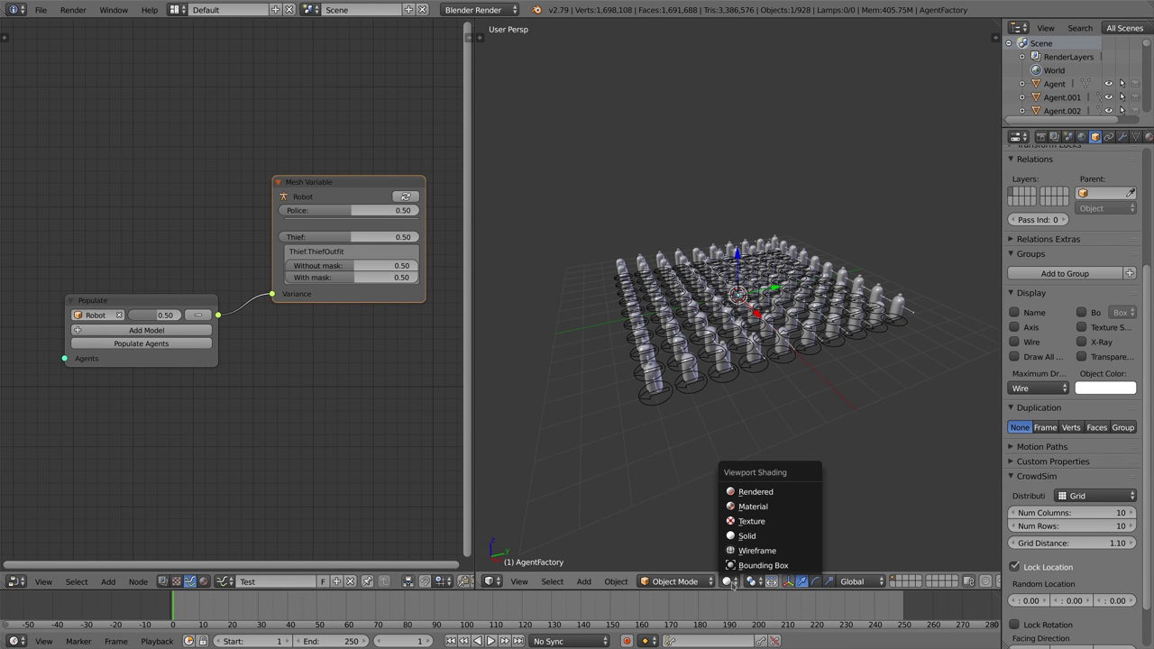
{"action": "left_click", "coordinate": [738, 521]}
{"action": "middle_click_drag", "start_coordinate": [689, 393], "coordinate": [785, 379]}
{"action": "scroll", "coordinate": [716, 385], "scroll_direction": "up", "scroll_amount": 5}
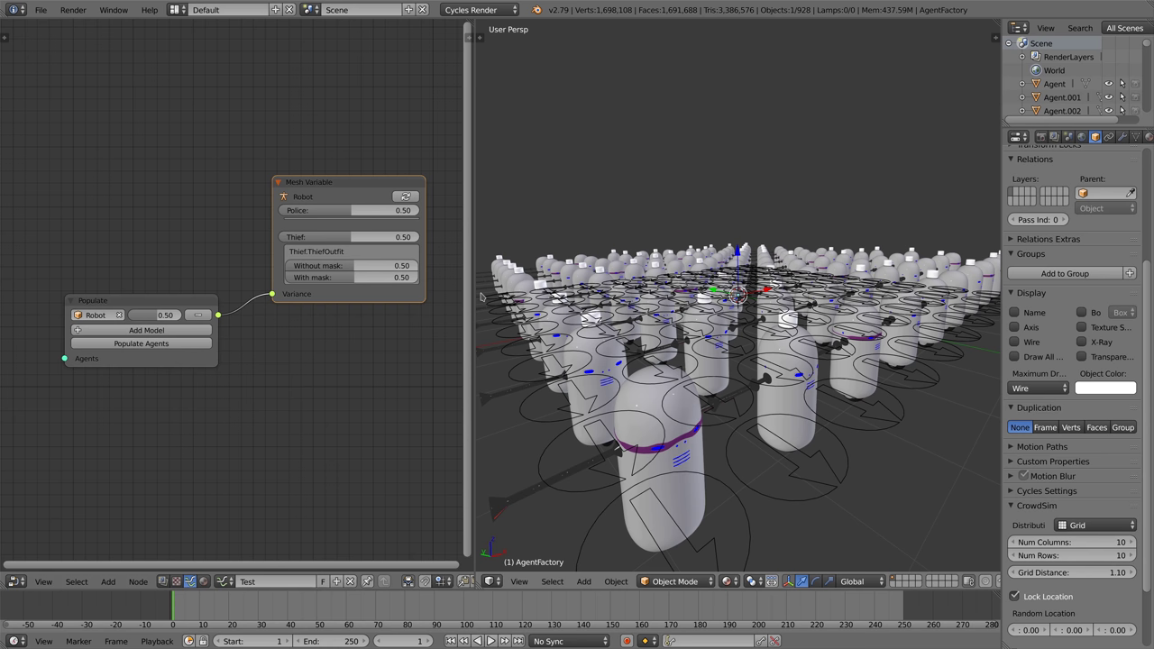
Step: Set the Mesh Variable node's Thief weight to 0.00 and repopulate the agents
{"action": "left_click_drag", "start_coordinate": [350, 239], "coordinate": [283, 239]}
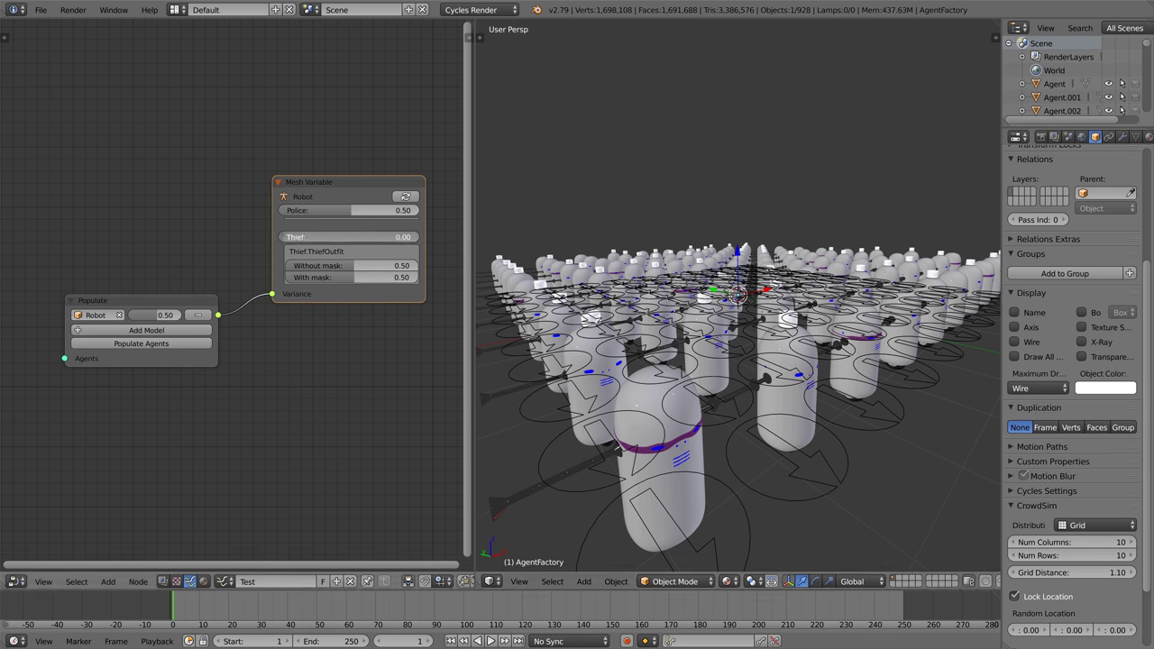
{"action": "left_click", "coordinate": [128, 344]}
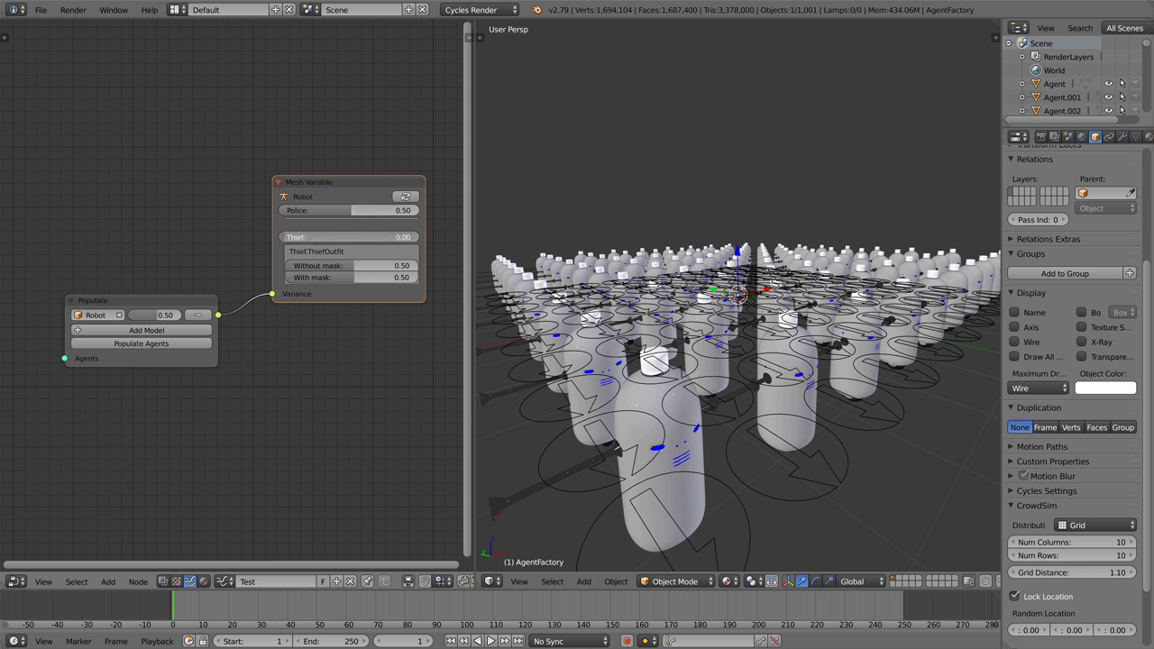
Step: Set the Mesh Variable node's Thief weight to 0.5
{"action": "left_click", "coordinate": [296, 237]}
{"action": "type", "text": "0.5"}
{"action": "key", "text": "Return"}
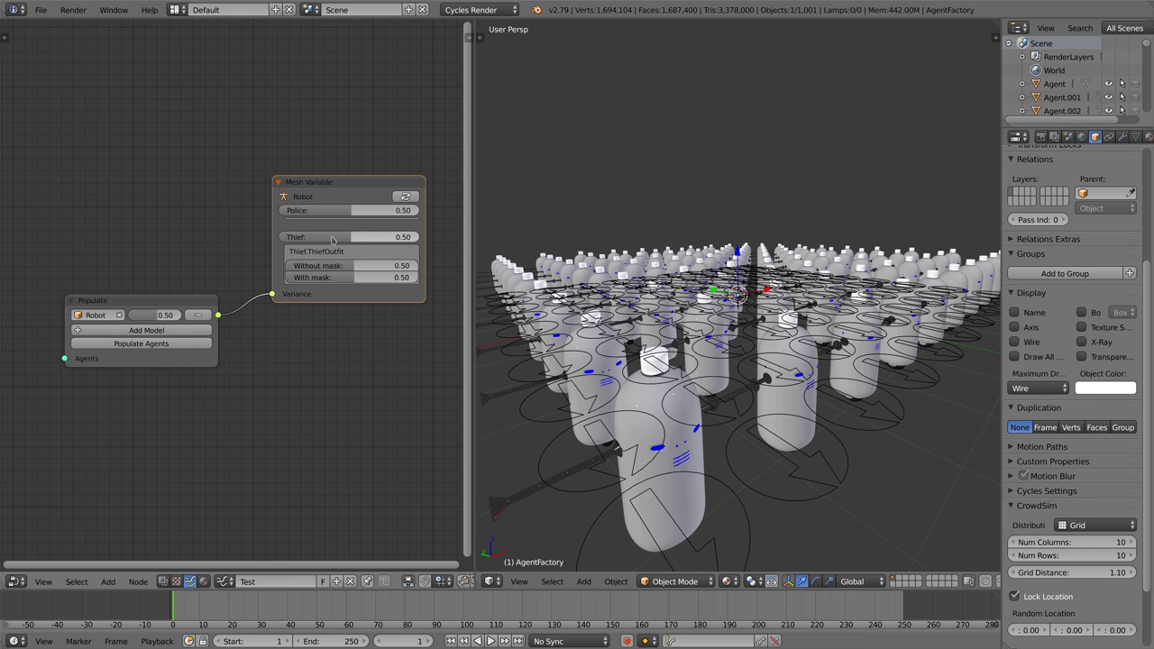
Step: Repopulate the agents and select two of the front agents in turn to check their character variants
{"action": "left_click", "coordinate": [148, 345]}
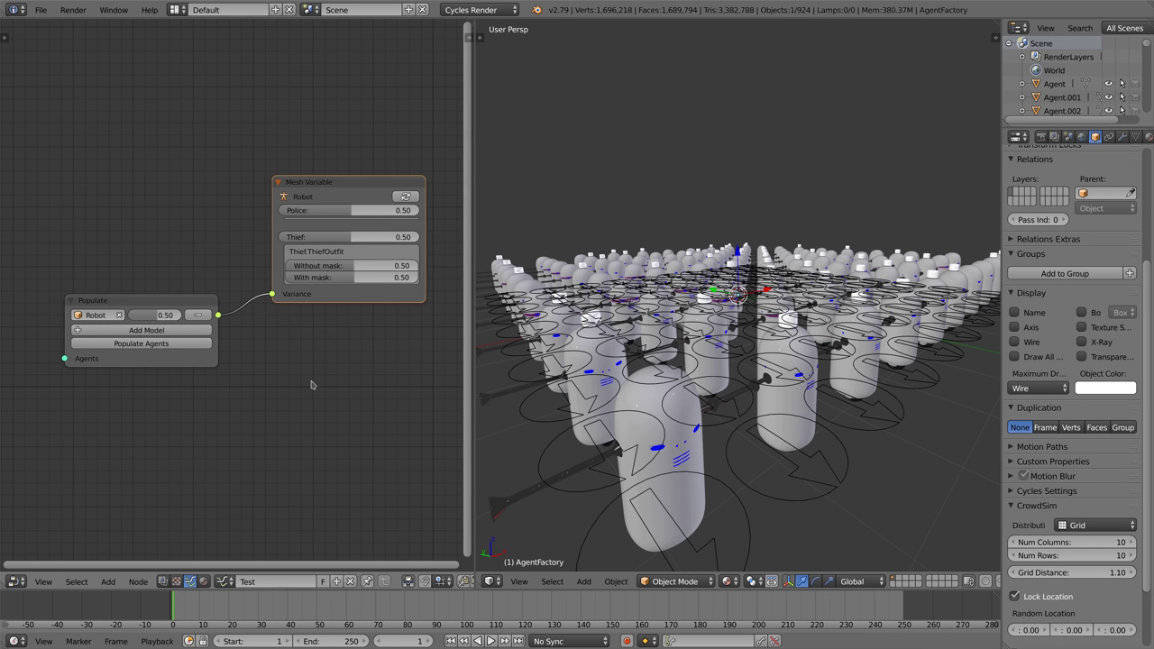
{"action": "right_click", "coordinate": [695, 364]}
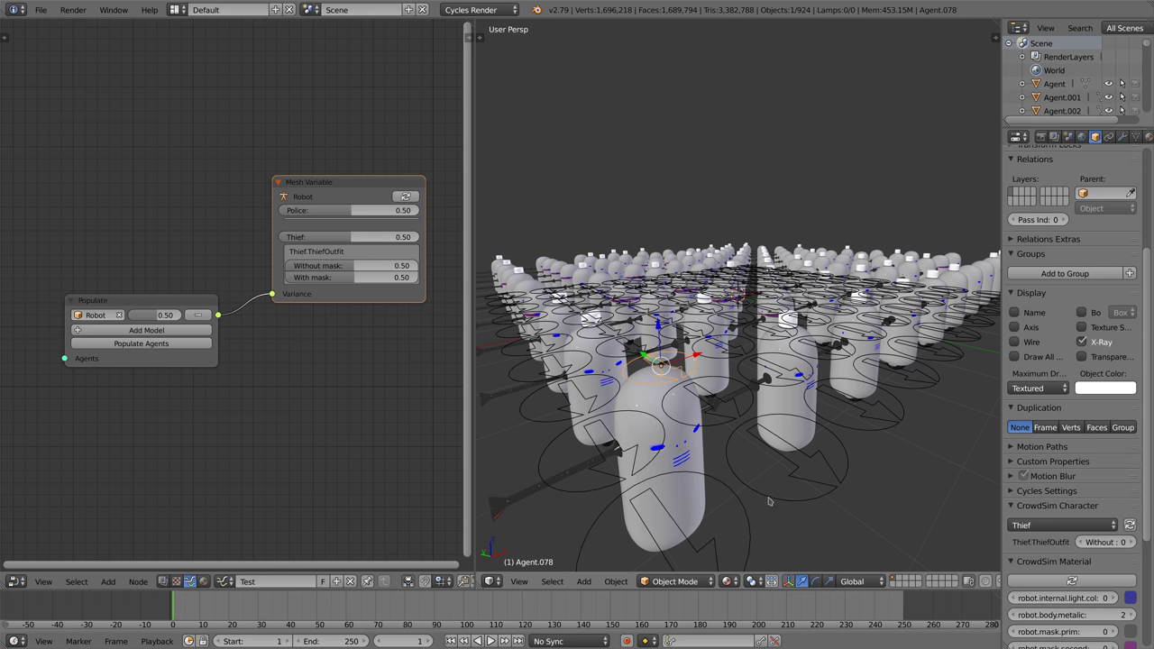
{"action": "right_click", "coordinate": [850, 478]}
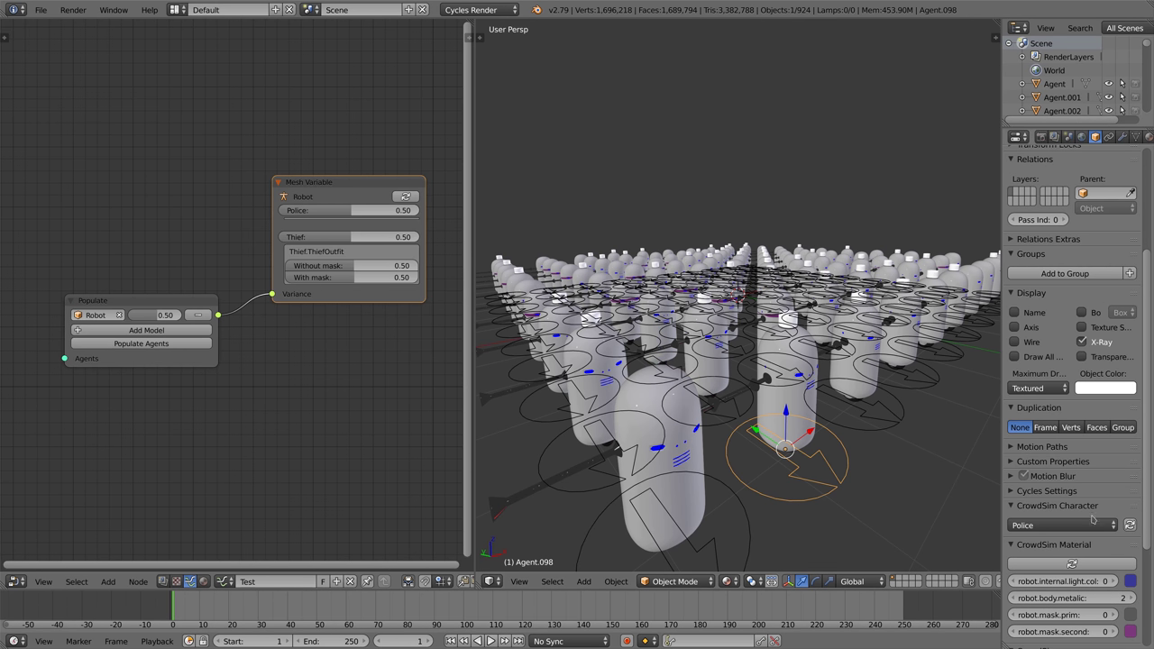
Step: Try internal light color index 1 on the selected agent, restore it to 0, and switch its character to Thief
{"action": "scroll", "coordinate": [1062, 489], "scroll_direction": "down", "scroll_amount": 2}
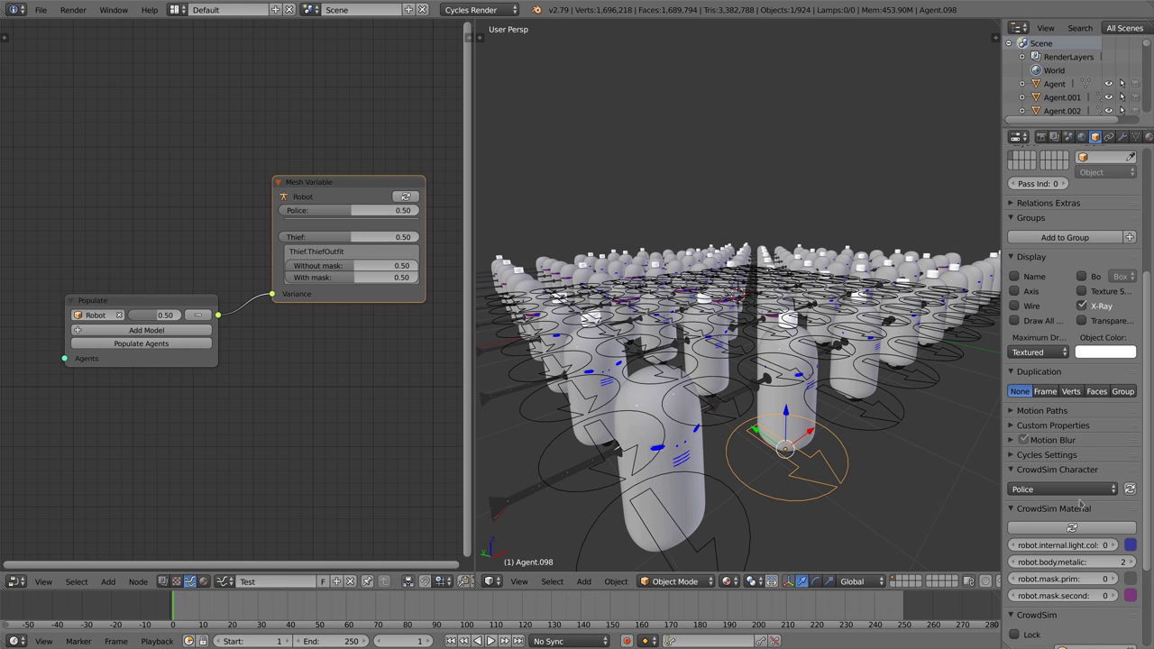
{"action": "left_click", "coordinate": [1114, 546]}
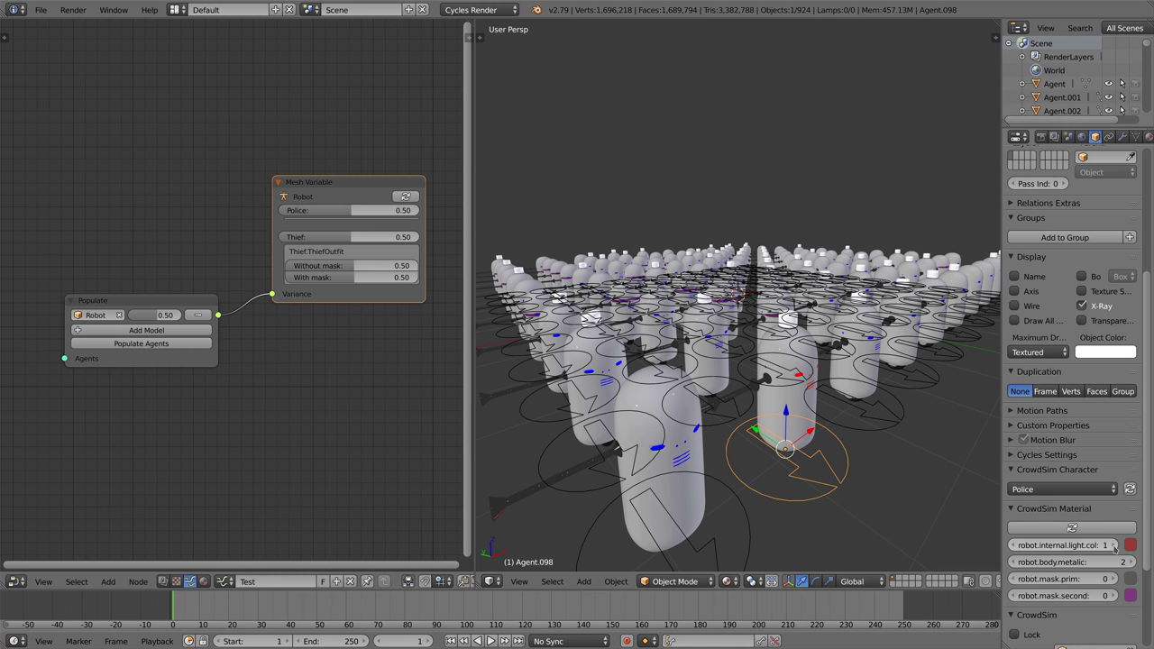
{"action": "left_click", "coordinate": [1014, 547]}
{"action": "left_click", "coordinate": [1043, 491]}
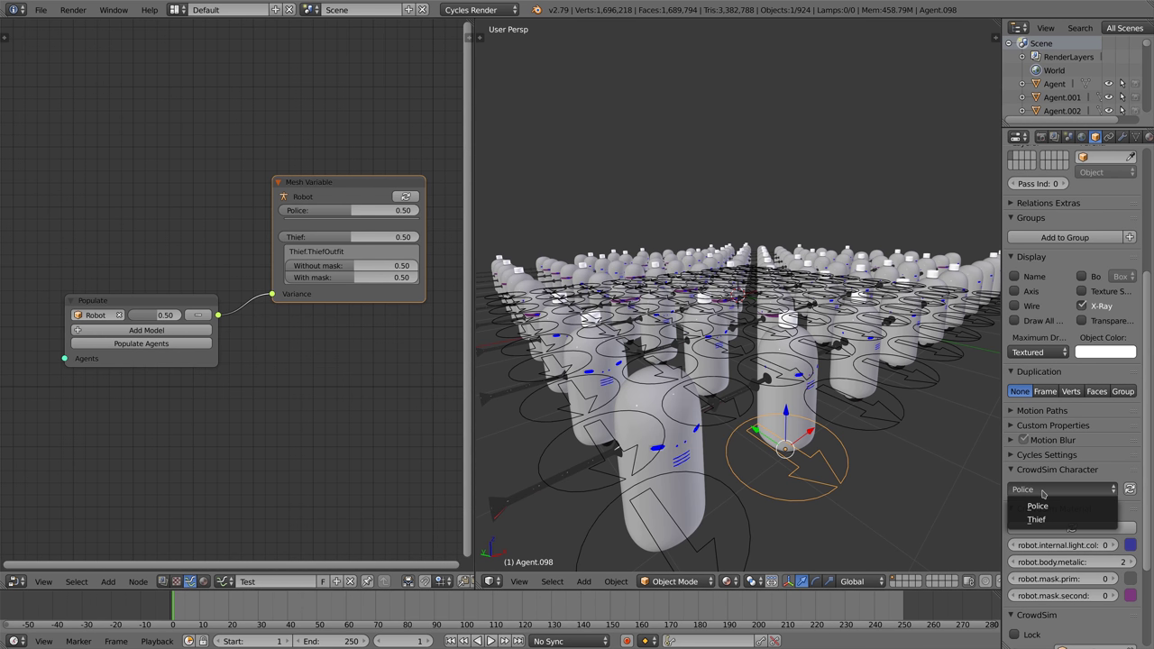
{"action": "left_click", "coordinate": [1038, 520]}
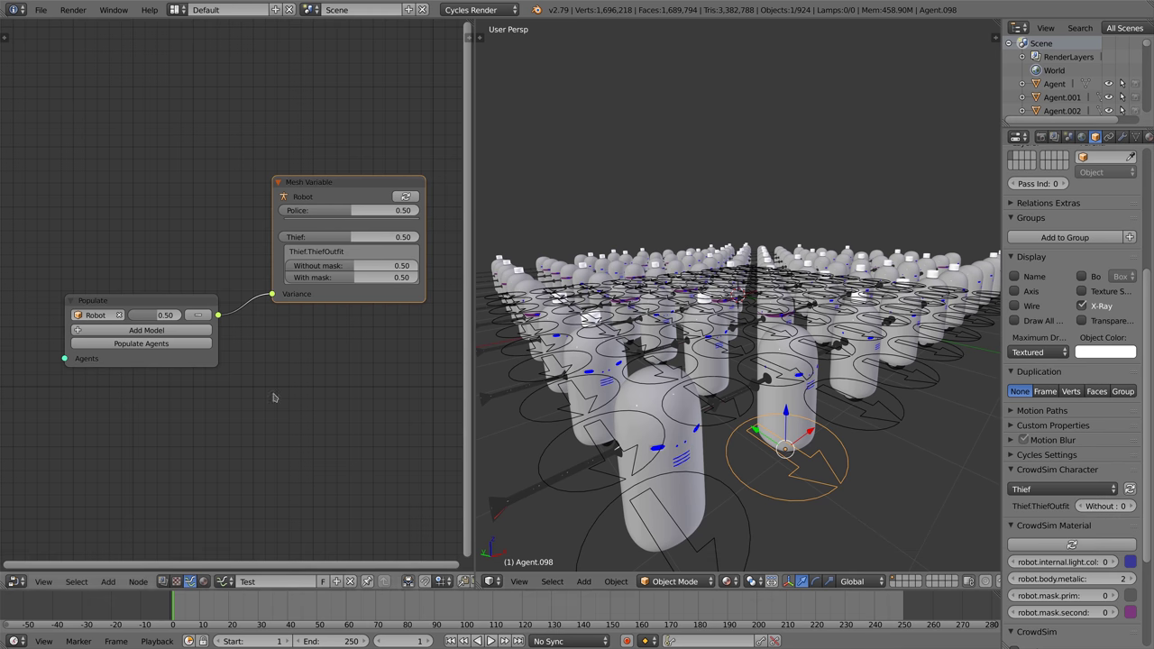
Step: Add a Material Variable node below the Mesh Variable node and connect its Variance socket to the Populate node's model output
{"action": "key", "text": "shift+a"}
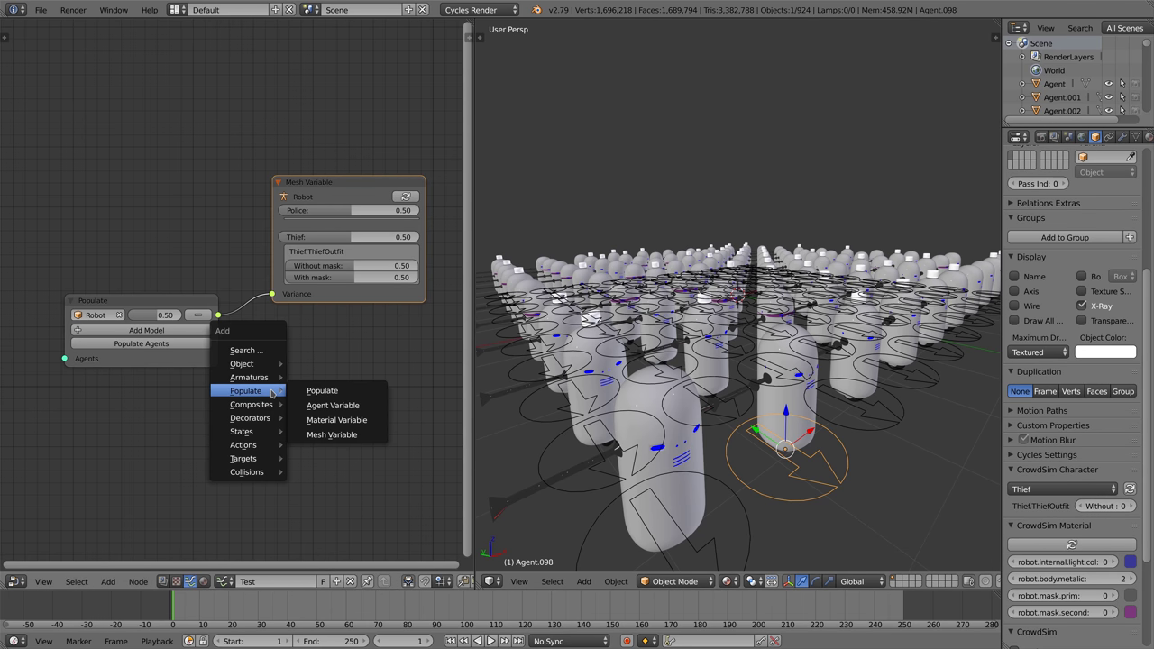
{"action": "left_click", "coordinate": [336, 420]}
{"action": "left_click", "coordinate": [278, 335]}
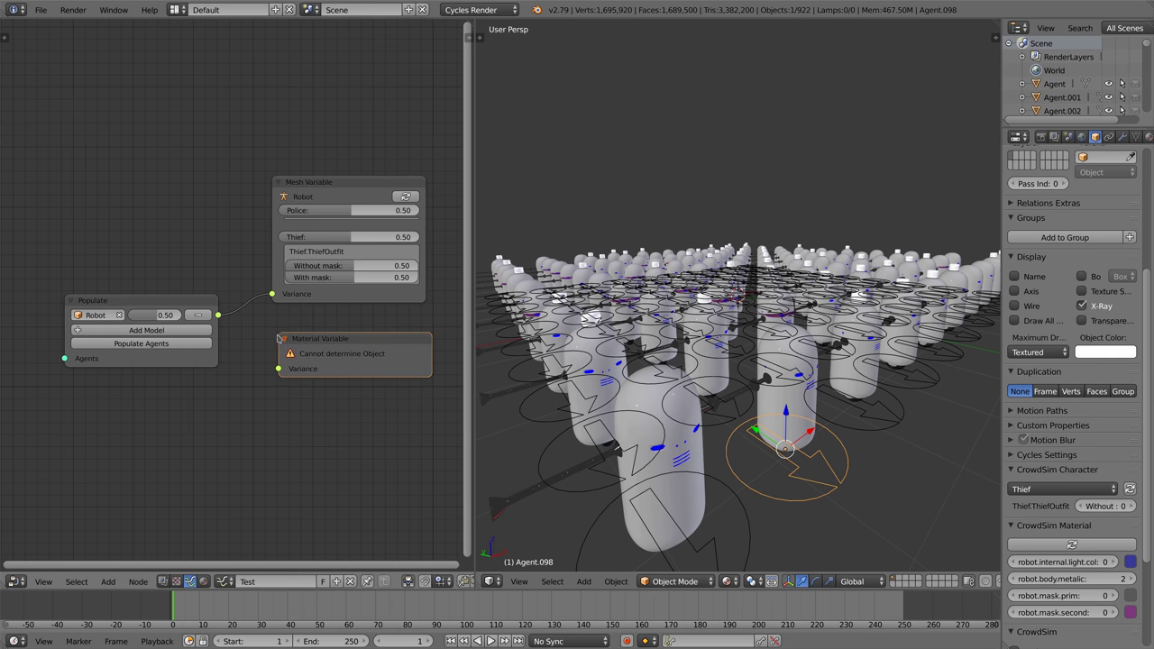
{"action": "left_click_drag", "start_coordinate": [278, 368], "coordinate": [218, 315]}
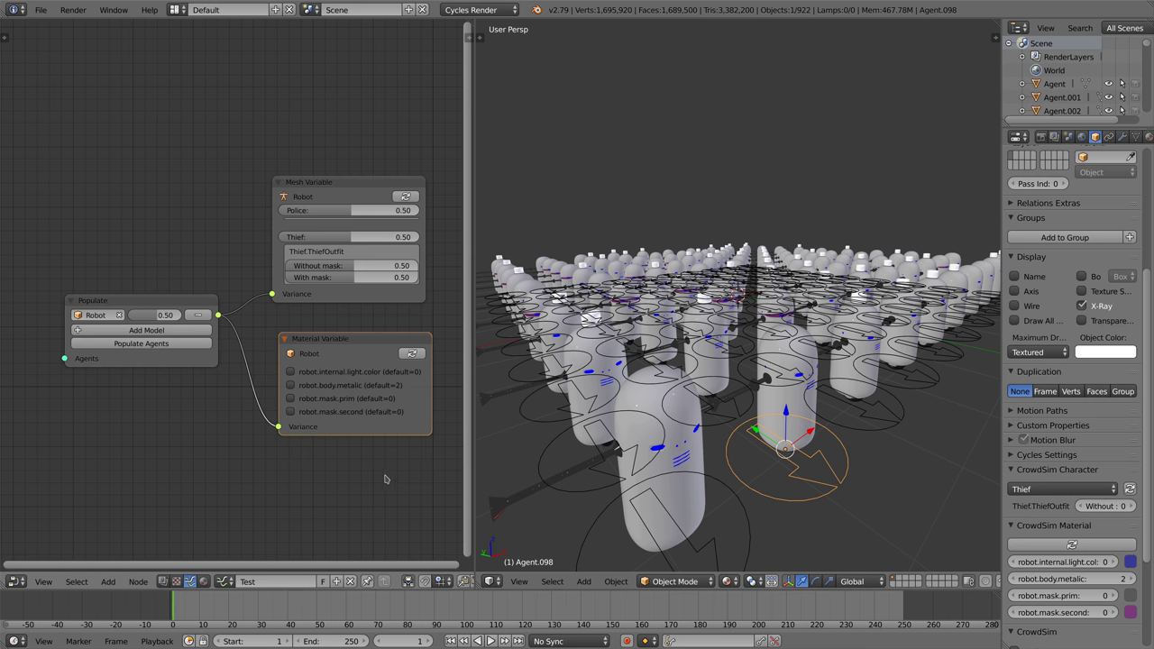
Step: Enable all four material variables with ranges 0–2 for internal light color, 0–5 for body metalic, and 0–2 for both mask colors, and repopulate
{"action": "left_click", "coordinate": [292, 373]}
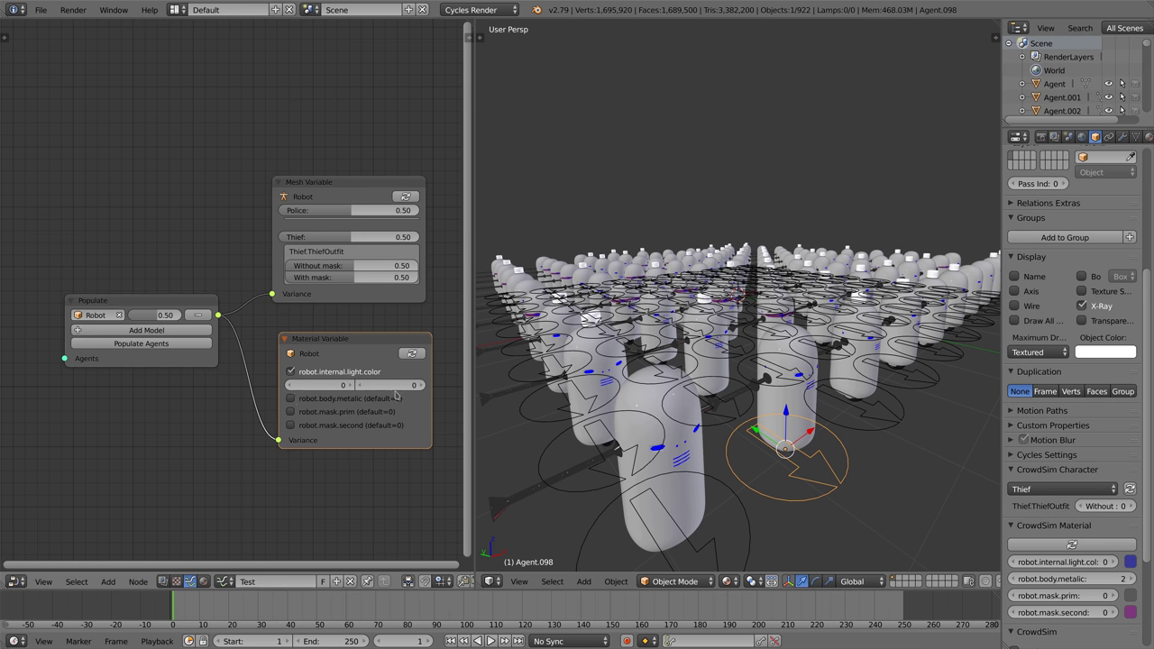
{"action": "left_click_drag", "start_coordinate": [397, 392], "coordinate": [397, 466]}
{"action": "left_click", "coordinate": [292, 398]}
{"action": "left_click", "coordinate": [290, 425]}
{"action": "left_click", "coordinate": [291, 452]}
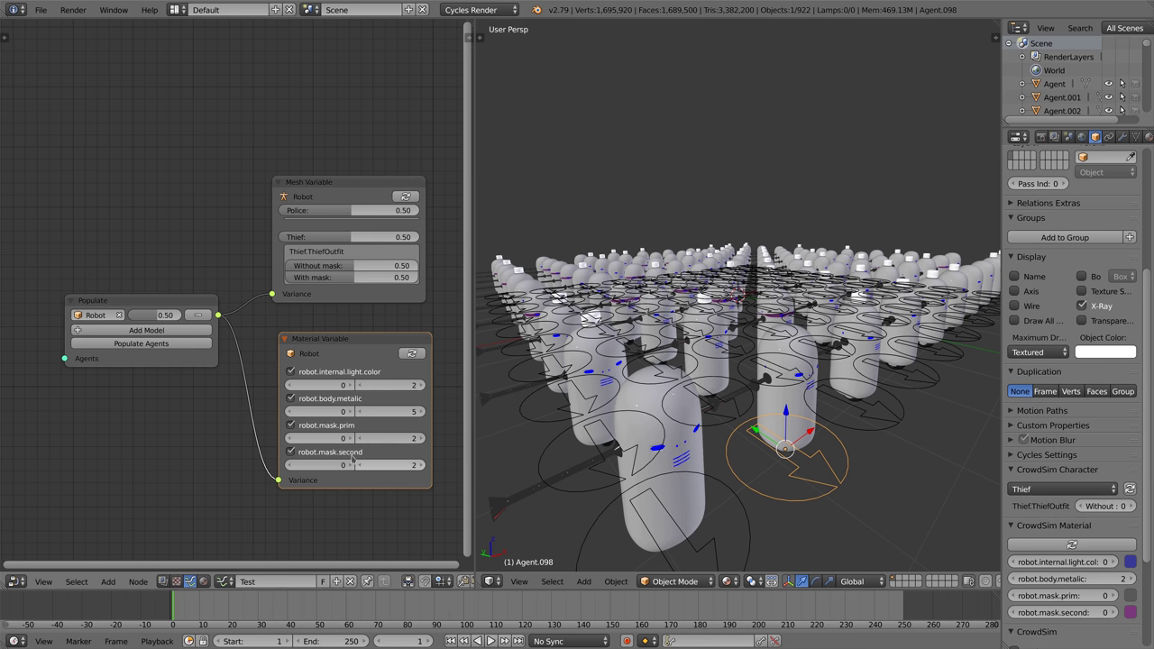
{"action": "left_click", "coordinate": [176, 347]}
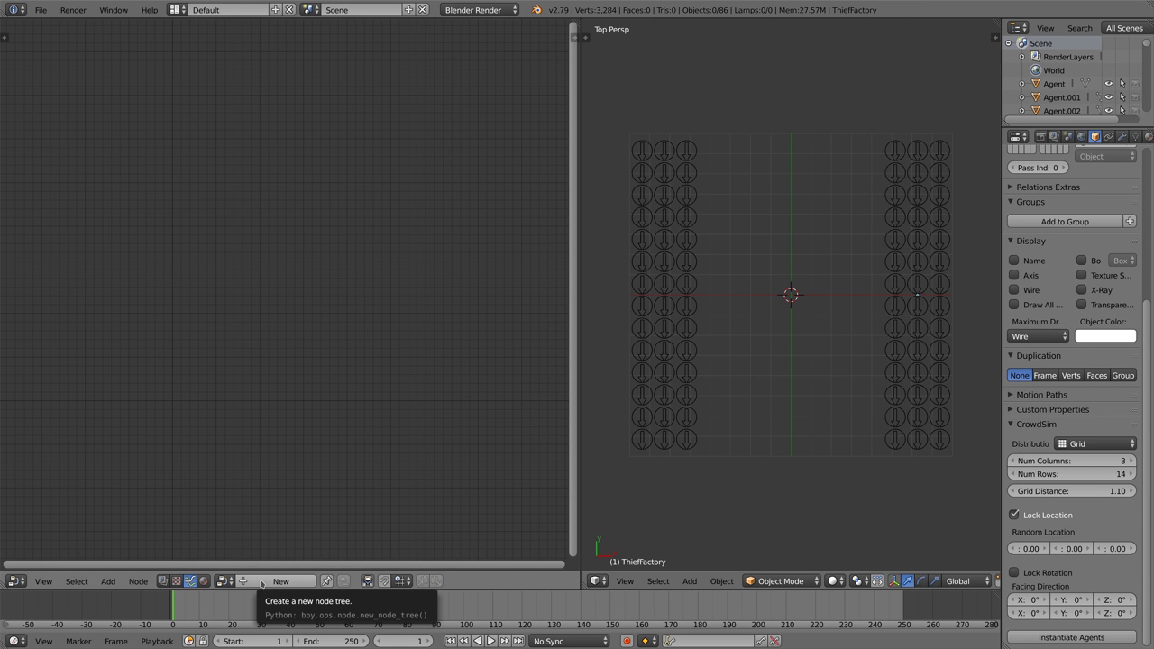
Step: Create a new node tree in the ThiefFactory scene and add a Populate node with Robot as its model
{"action": "left_click", "coordinate": [261, 581]}
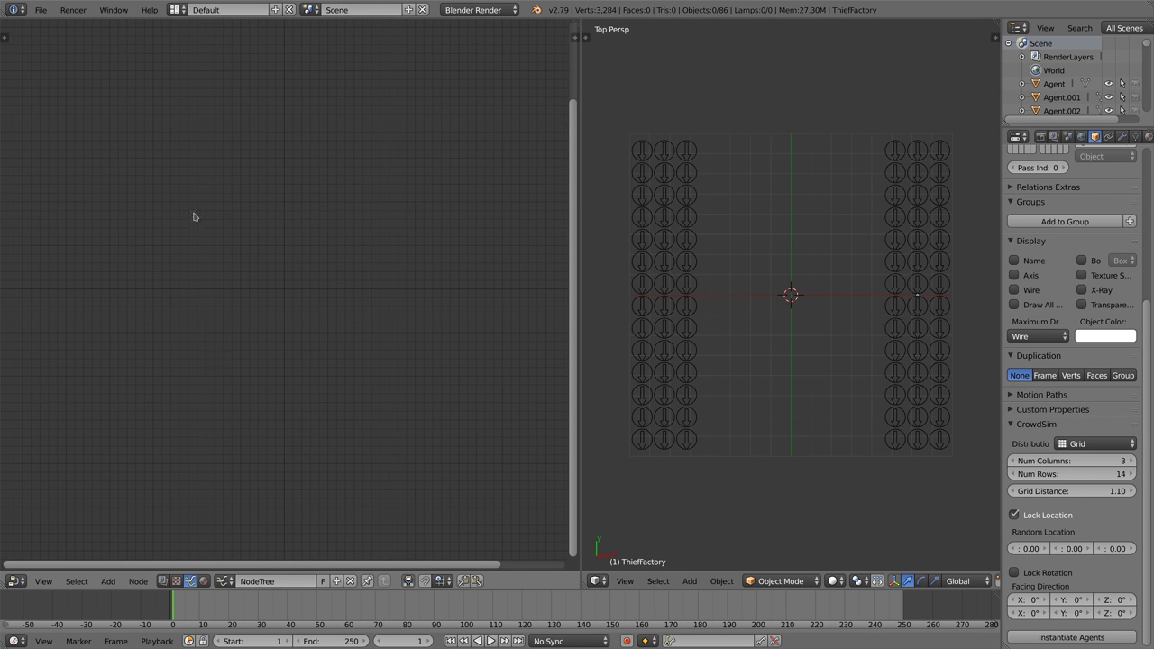
{"action": "key", "text": "shift+a"}
{"action": "mouse_move", "coordinate": [185, 231]}
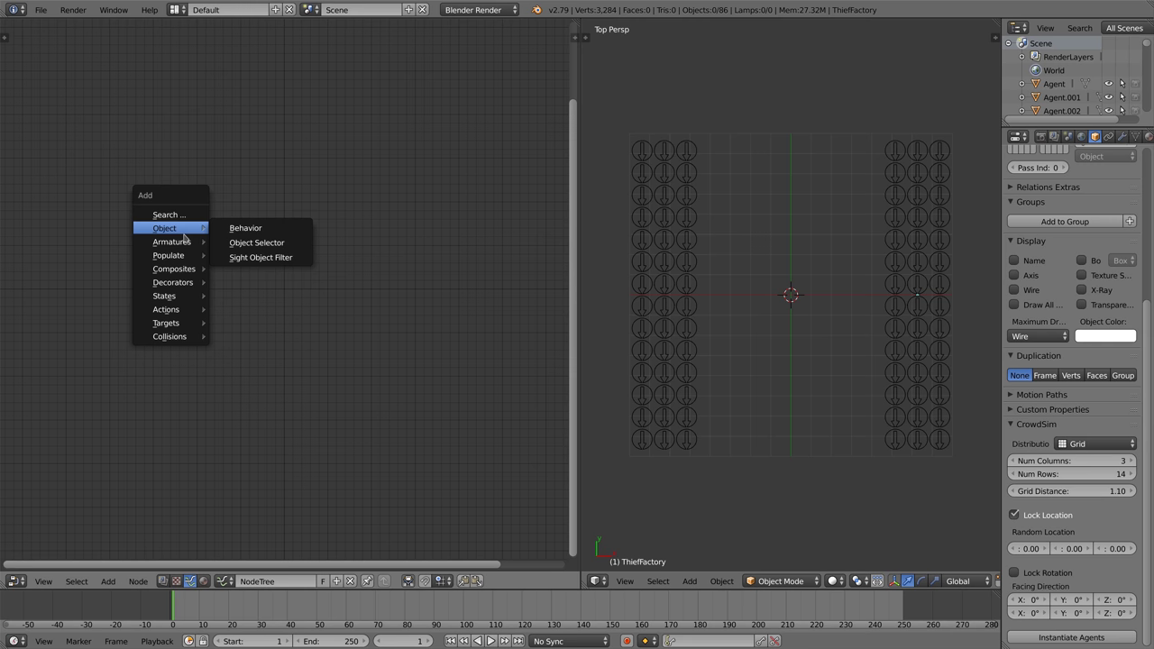
{"action": "mouse_move", "coordinate": [182, 255]}
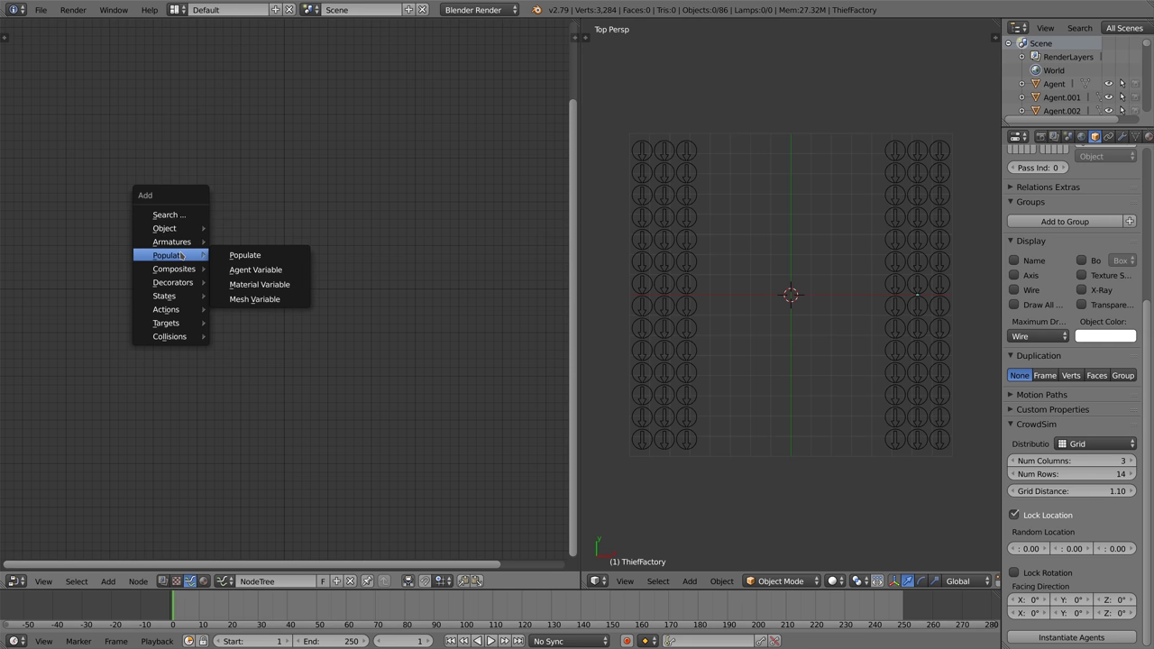
{"action": "left_click", "coordinate": [235, 260]}
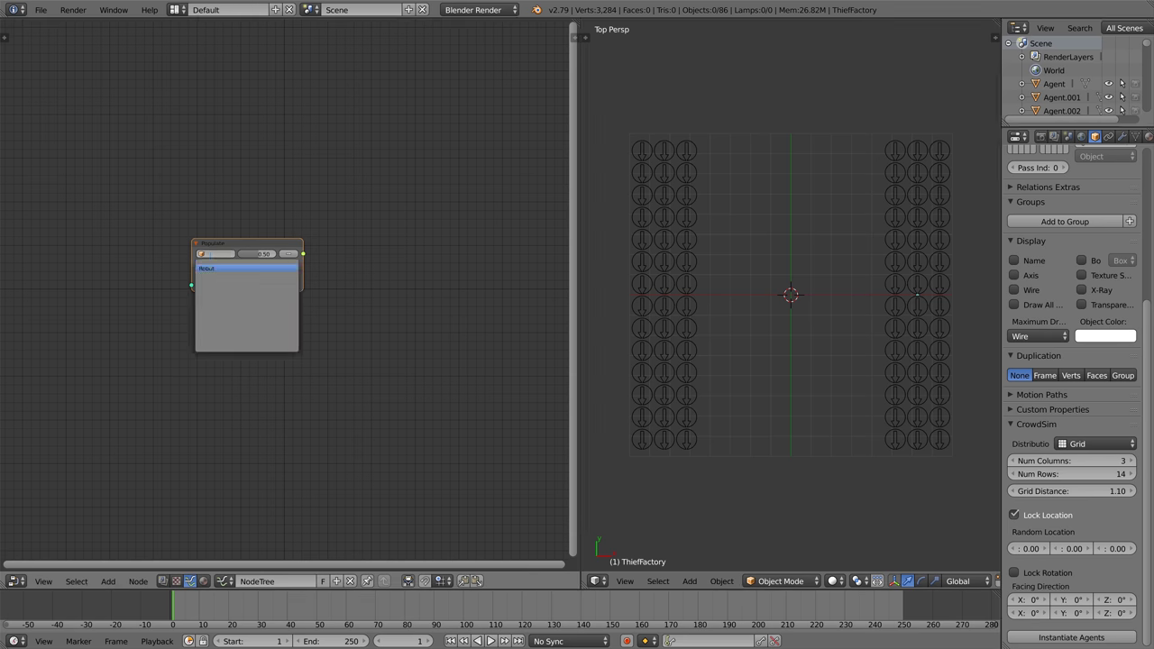
{"action": "left_click_drag", "start_coordinate": [257, 246], "coordinate": [212, 189]}
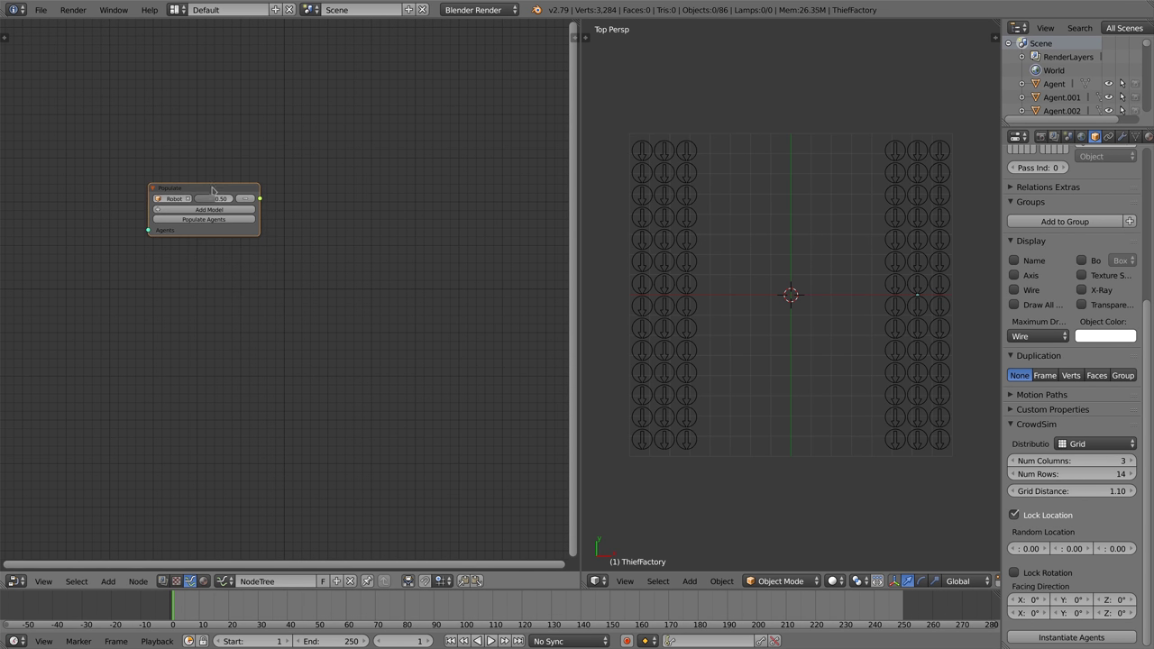
Step: Add a Mesh Variable node, connect its Variance socket to the Populate node's model output, and set the Thief weight to 0.00
{"action": "key", "text": "shift+a"}
{"action": "mouse_move", "coordinate": [315, 229]}
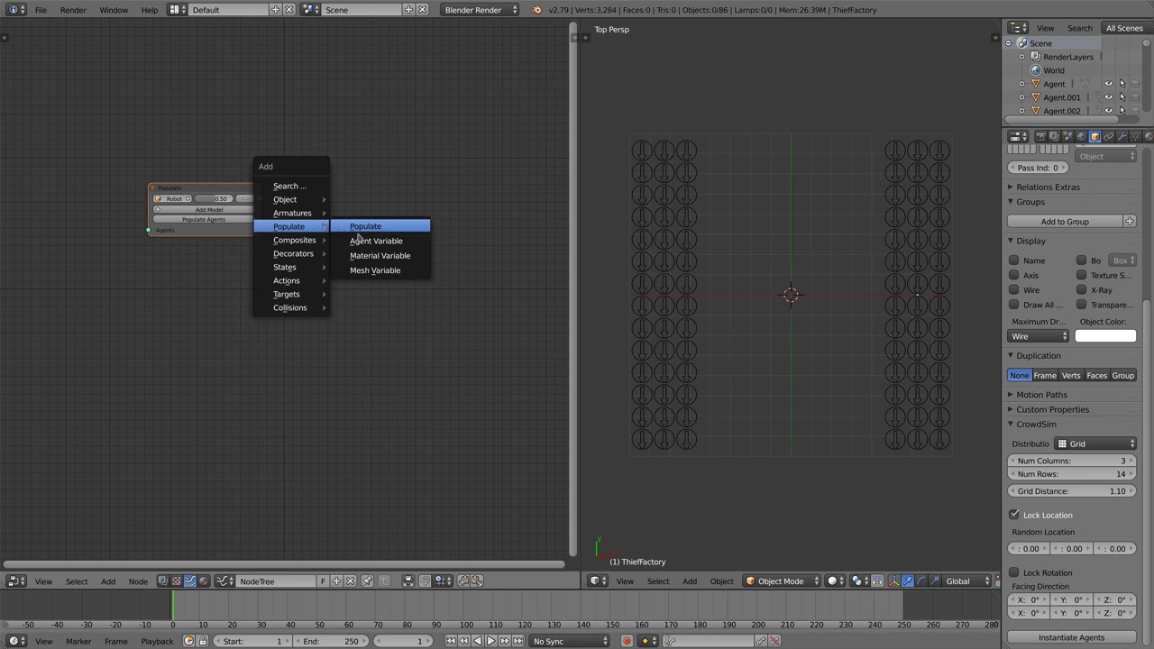
{"action": "left_click", "coordinate": [376, 270]}
{"action": "left_click", "coordinate": [319, 193]}
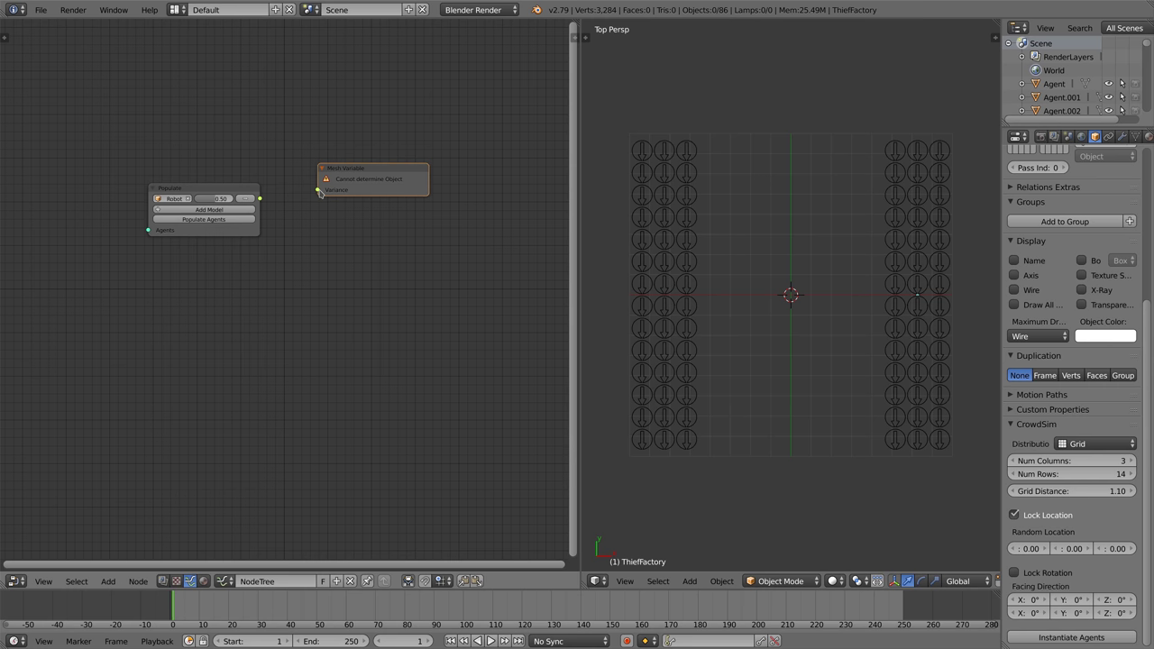
{"action": "left_click_drag", "start_coordinate": [319, 193], "coordinate": [260, 198]}
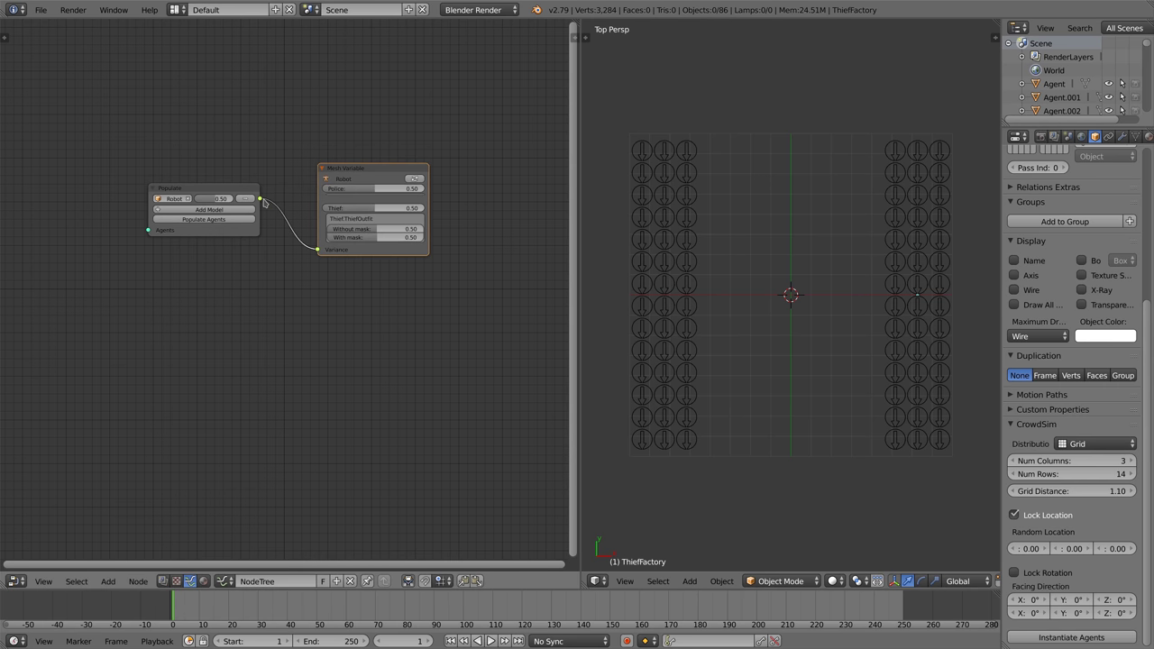
{"action": "left_click_drag", "start_coordinate": [373, 209], "coordinate": [321, 228]}
Step: Add an Object Selector node in front of the Populate node and connect its Selection output to the Agents socket
{"action": "key", "text": "shift+a"}
{"action": "mouse_move", "coordinate": [200, 247]}
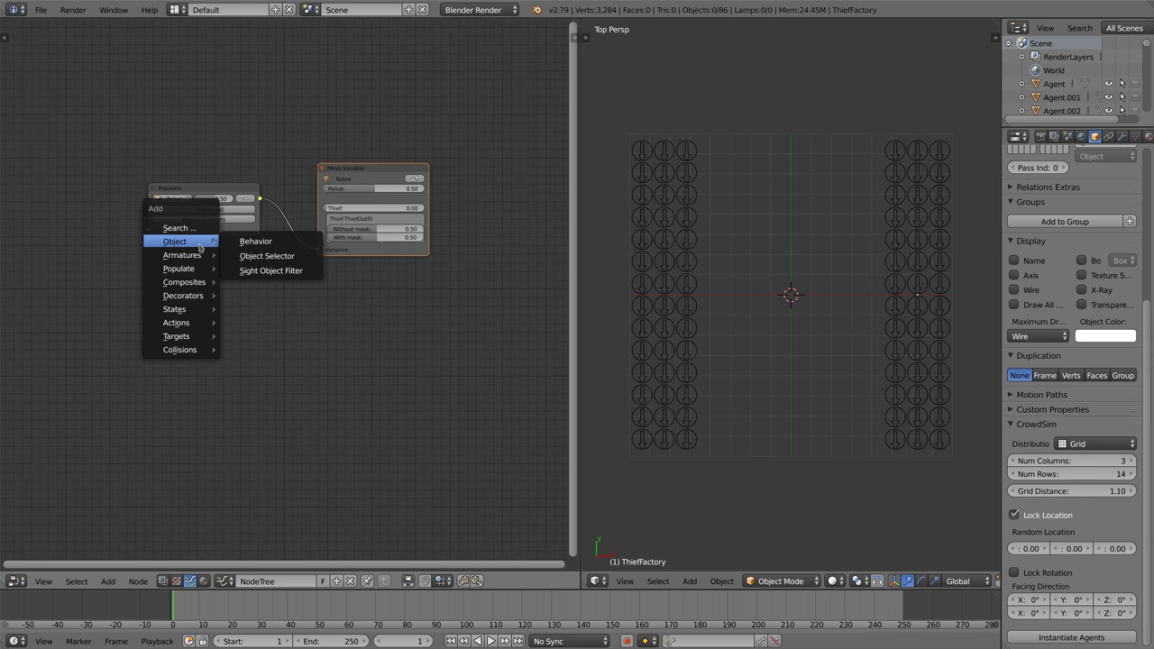
{"action": "left_click", "coordinate": [250, 257]}
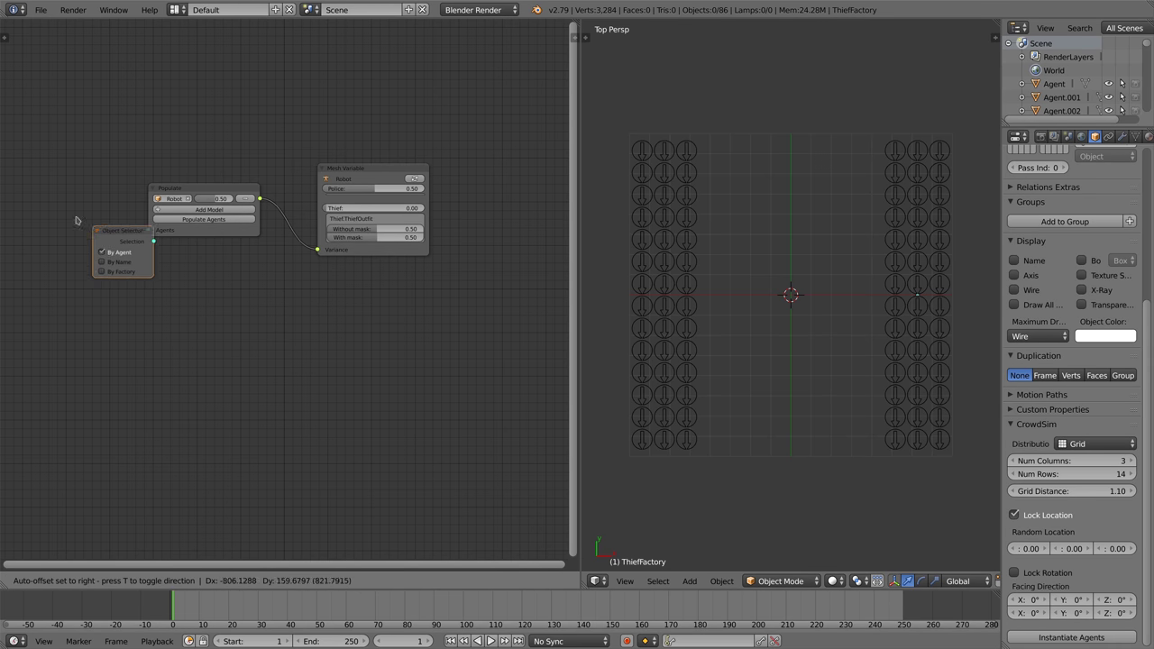
{"action": "left_click", "coordinate": [26, 198]}
{"action": "left_click_drag", "start_coordinate": [89, 211], "coordinate": [148, 230]}
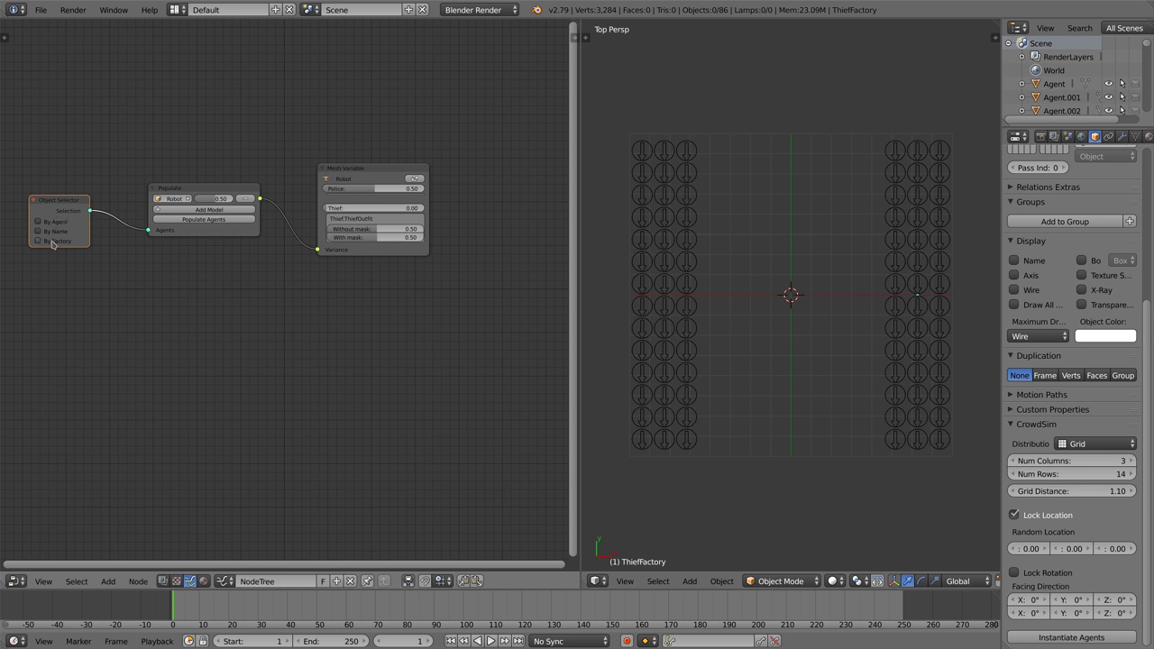
Step: Make the Object Selector pick agents by factory from PoliceFactory, widen the node, and populate those agents
{"action": "left_click", "coordinate": [52, 241]}
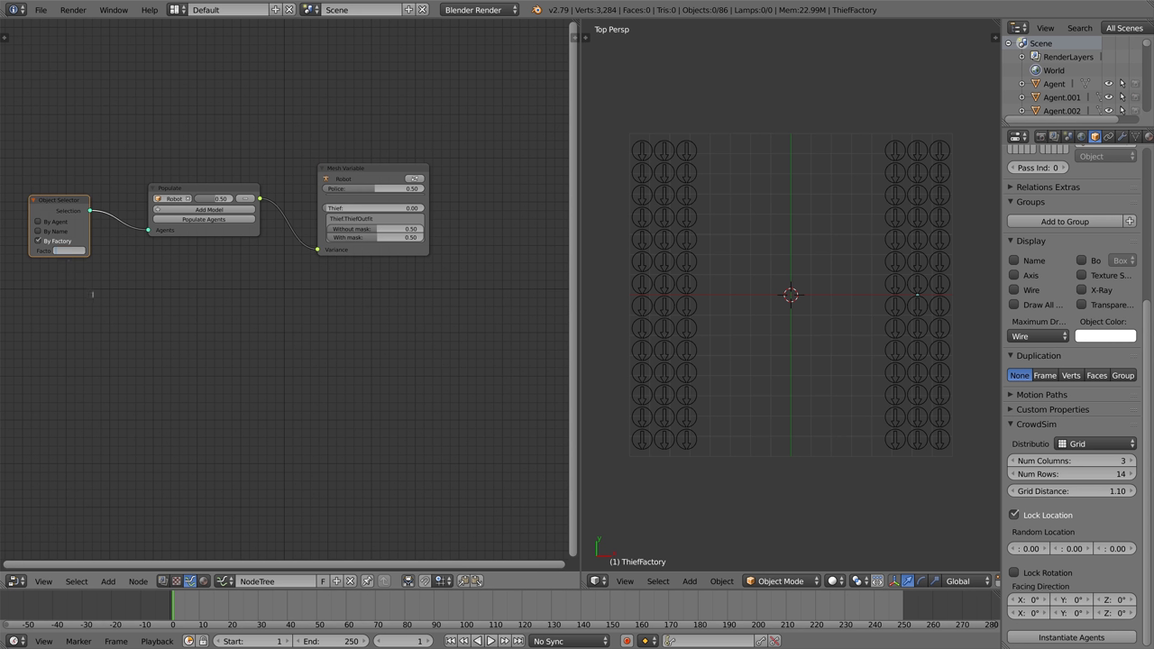
{"action": "key", "text": "Return"}
{"action": "left_click_drag", "start_coordinate": [91, 236], "coordinate": [110, 234]}
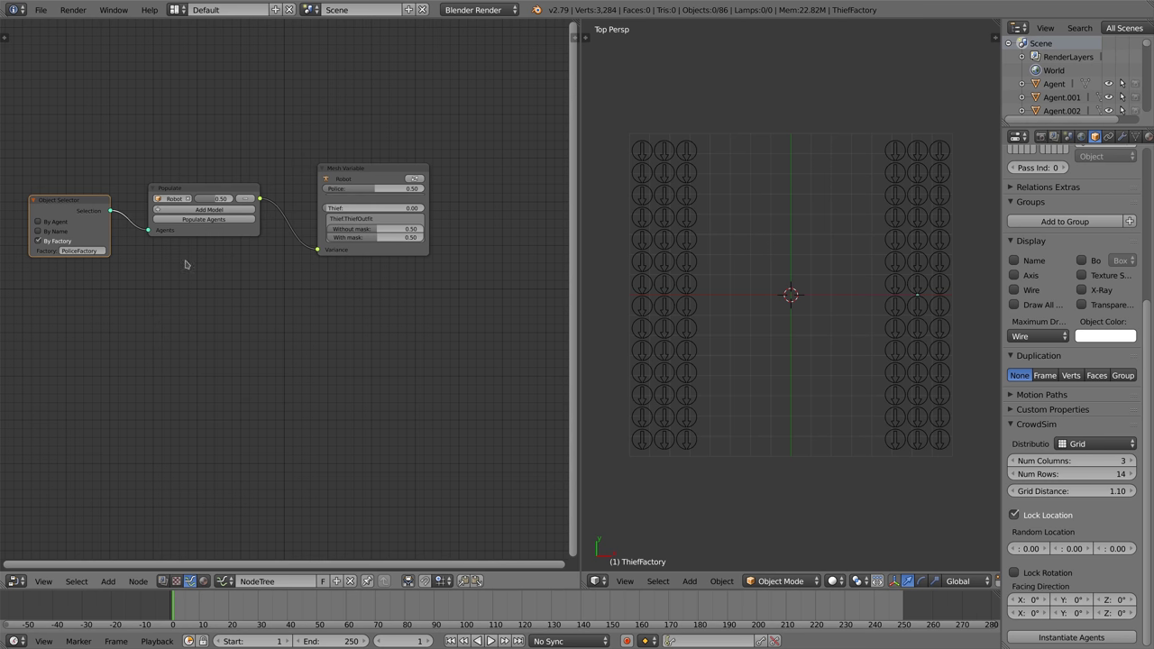
{"action": "left_click", "coordinate": [201, 221]}
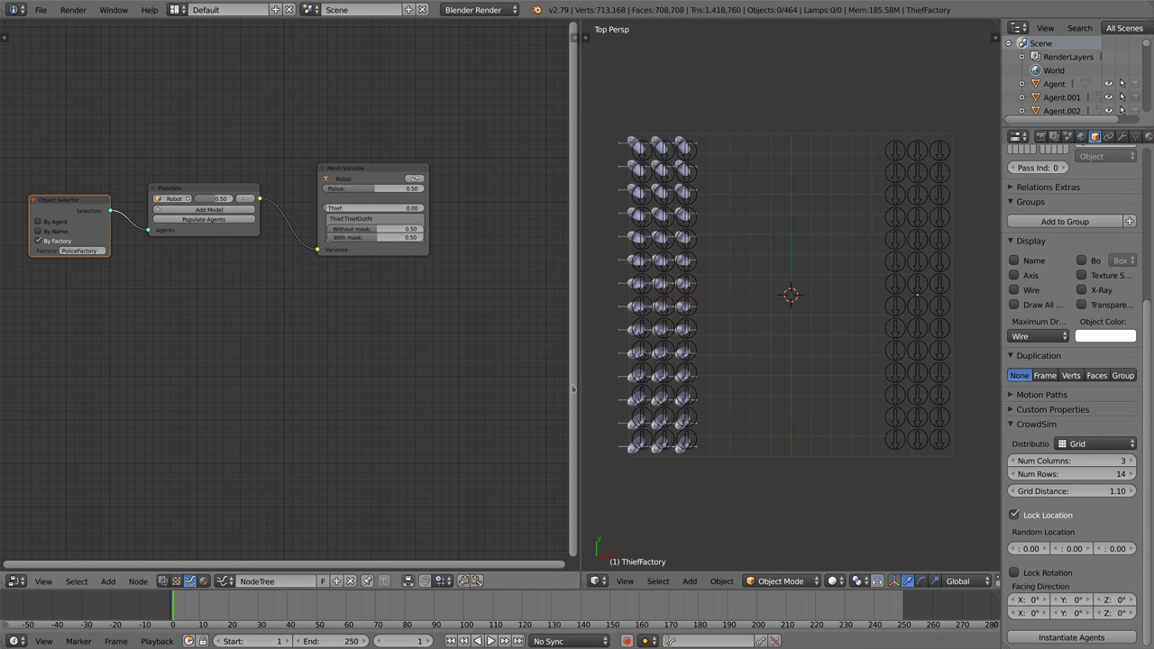
Step: Switch the render engine to Cycles Render and the 3D view to Material shading for a closer look at the police robots
{"action": "middle_click_drag", "start_coordinate": [682, 486], "coordinate": [709, 433]}
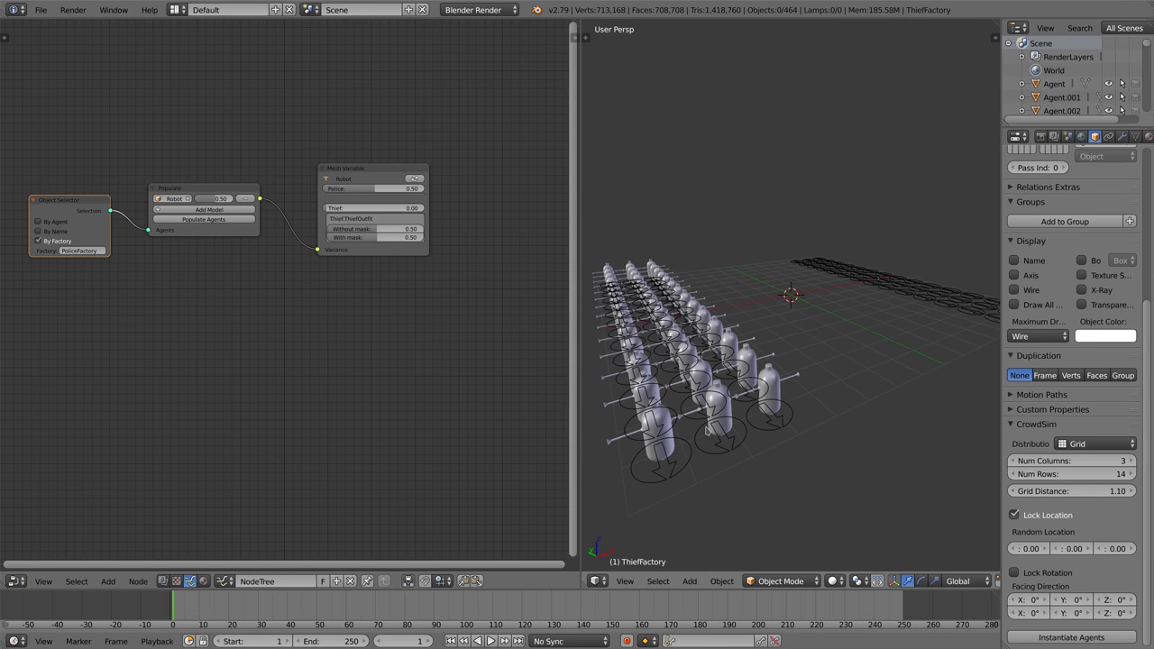
{"action": "left_click", "coordinate": [480, 10]}
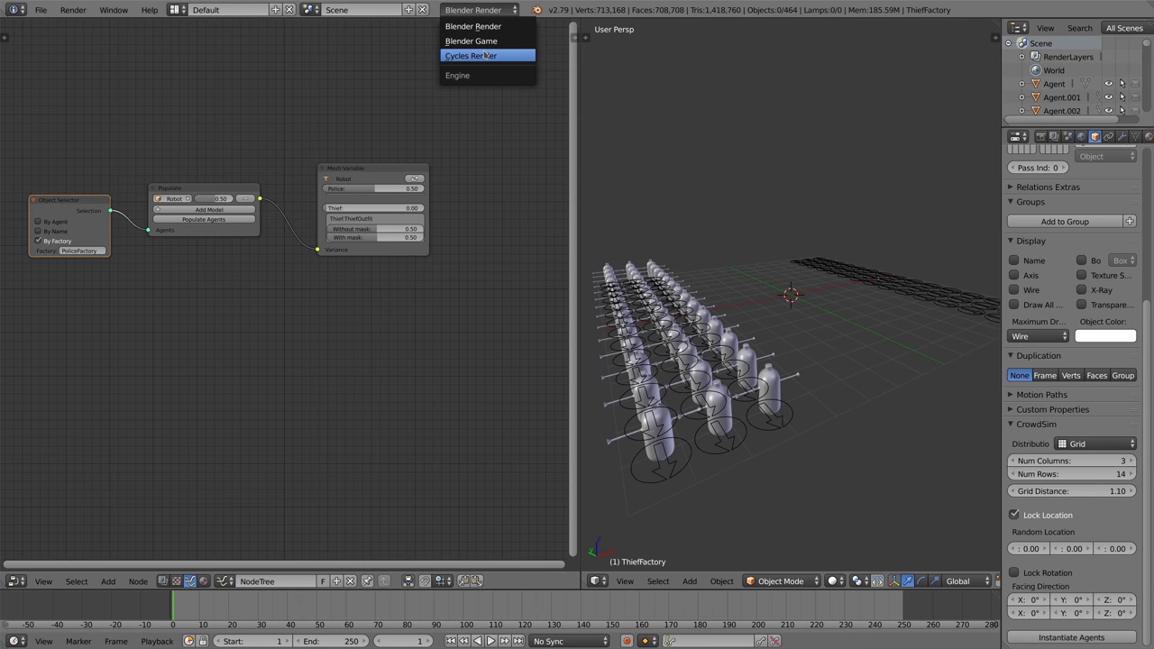
{"action": "left_click", "coordinate": [486, 55]}
{"action": "left_click", "coordinate": [837, 581]}
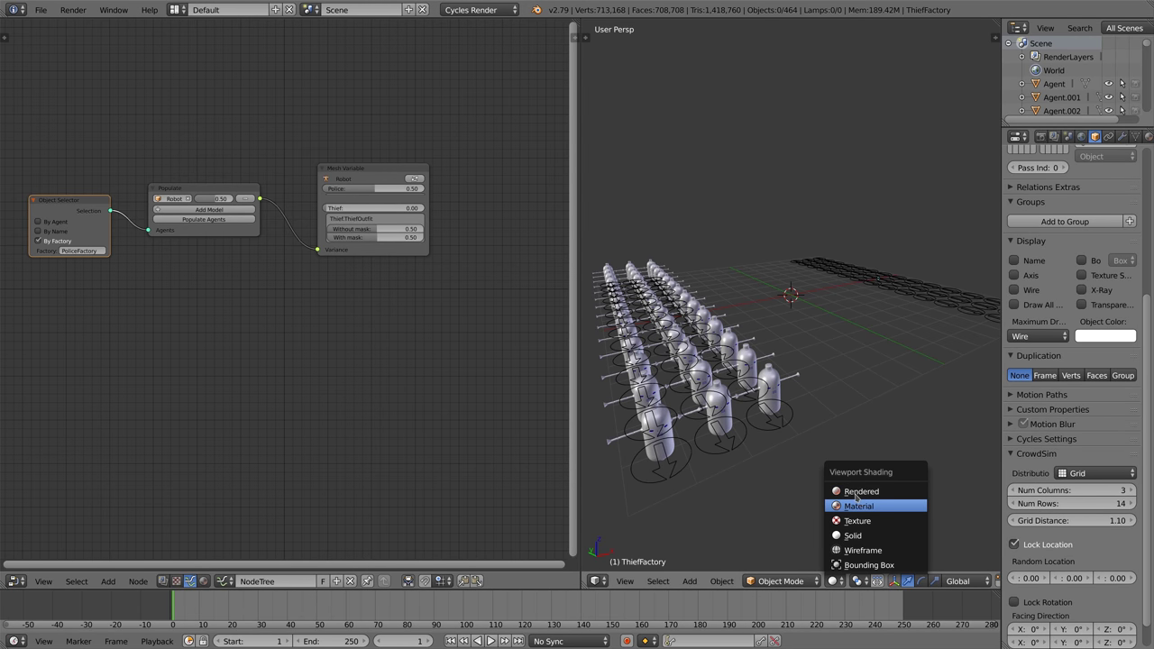
{"action": "left_click", "coordinate": [859, 504]}
{"action": "mouse_move", "coordinate": [863, 416]}
{"action": "middle_mouse_down"}
{"action": "mouse_move", "coordinate": [845, 412]}
{"action": "mouse_move", "coordinate": [860, 412]}
{"action": "middle_mouse_up"}
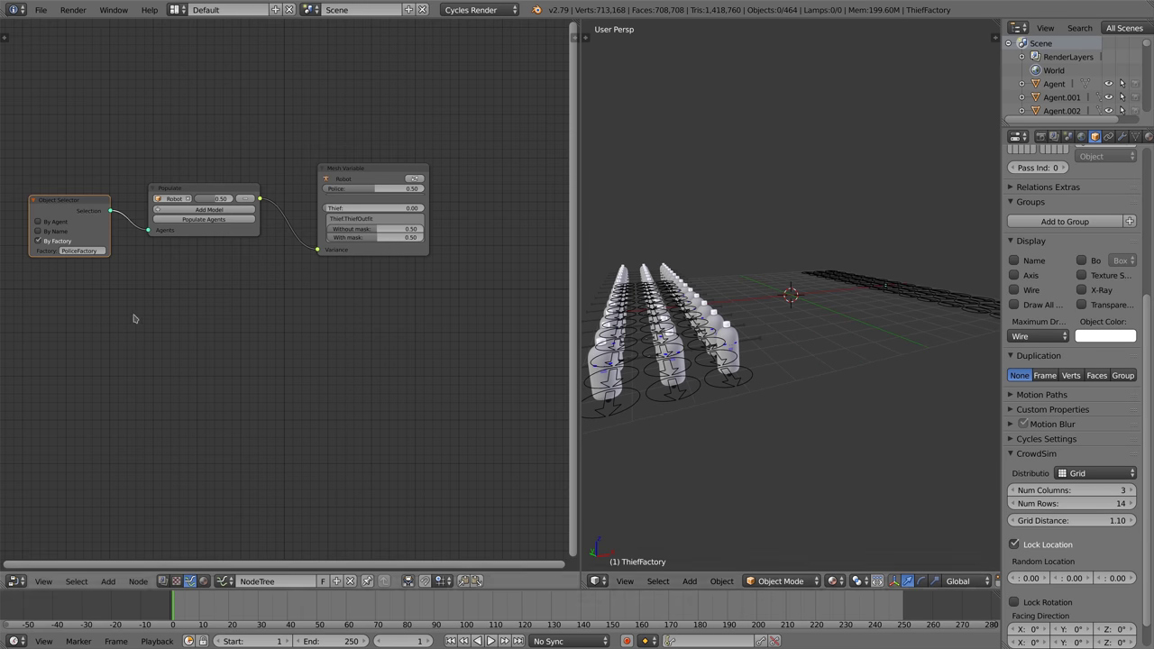
Step: Duplicate the Object Selector, Populate and Mesh Variable nodes and place the copies below the originals
{"action": "key", "text": "a"}
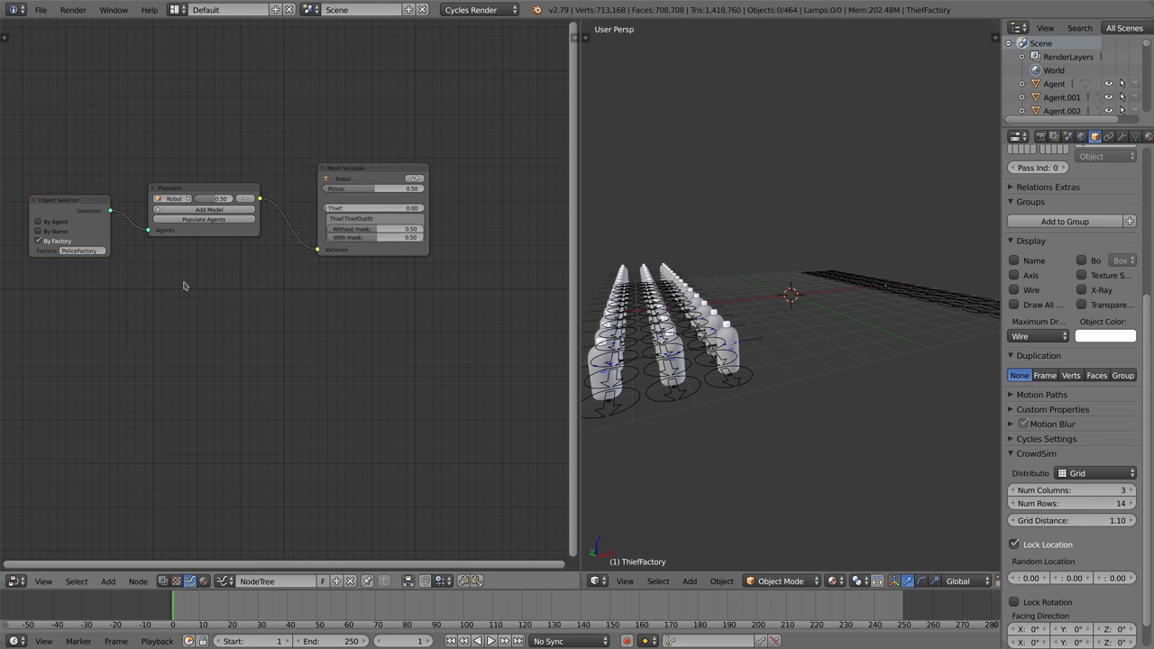
{"action": "key", "text": "a"}
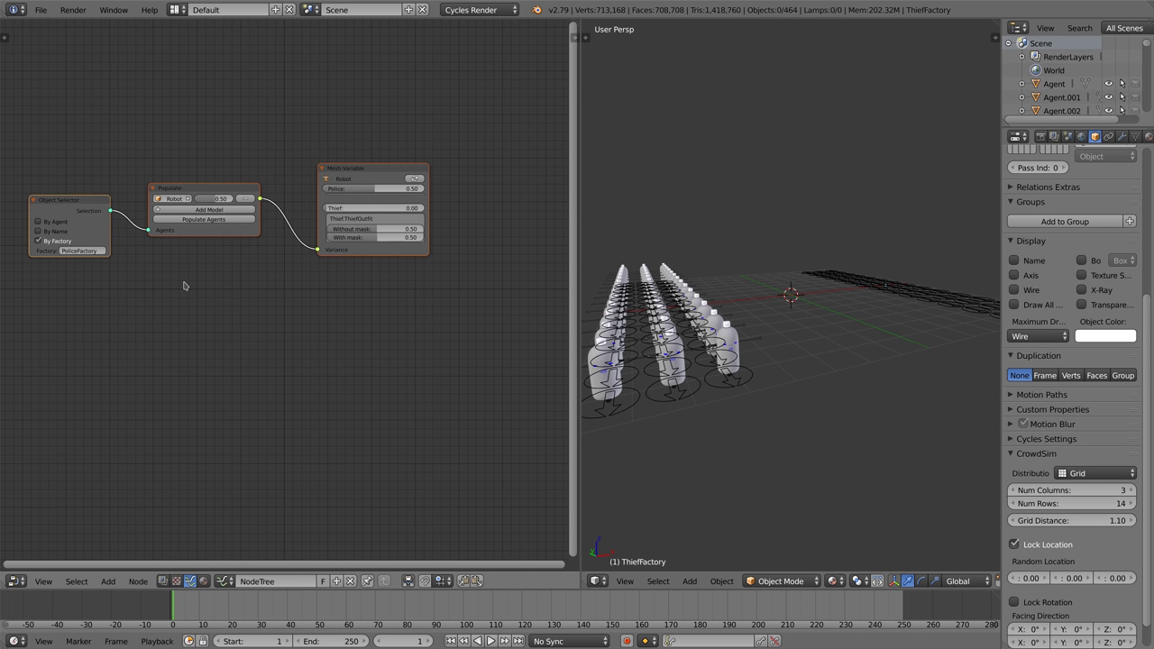
{"action": "key", "text": "shift+d"}
{"action": "left_click", "coordinate": [184, 407]}
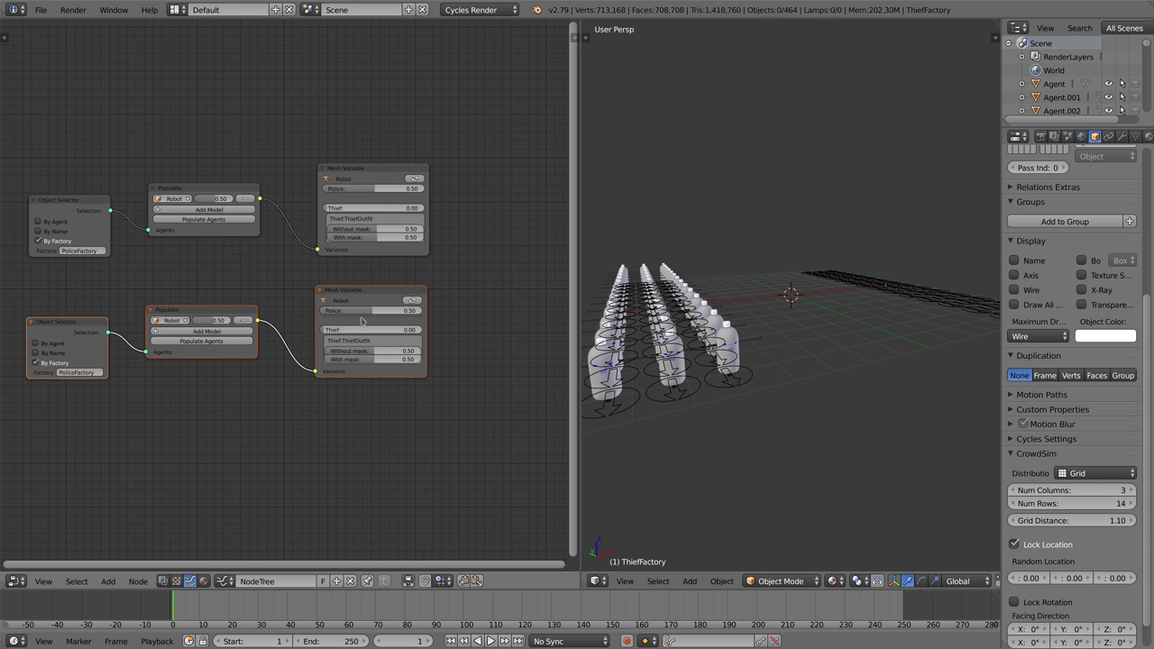
Step: Change the duplicated Object Selector's factory name to ThiefFactory
{"action": "left_click", "coordinate": [88, 375]}
{"action": "key", "text": "shift+Right"}
{"action": "key", "text": "shift+Right"}
{"action": "key", "text": "shift+Right"}
{"action": "key", "text": "shift+Right"}
{"action": "key", "text": "shift+Right"}
{"action": "key", "text": "shift+Right"}
{"action": "type", "text": "Thief"}
{"action": "key", "text": "Return"}
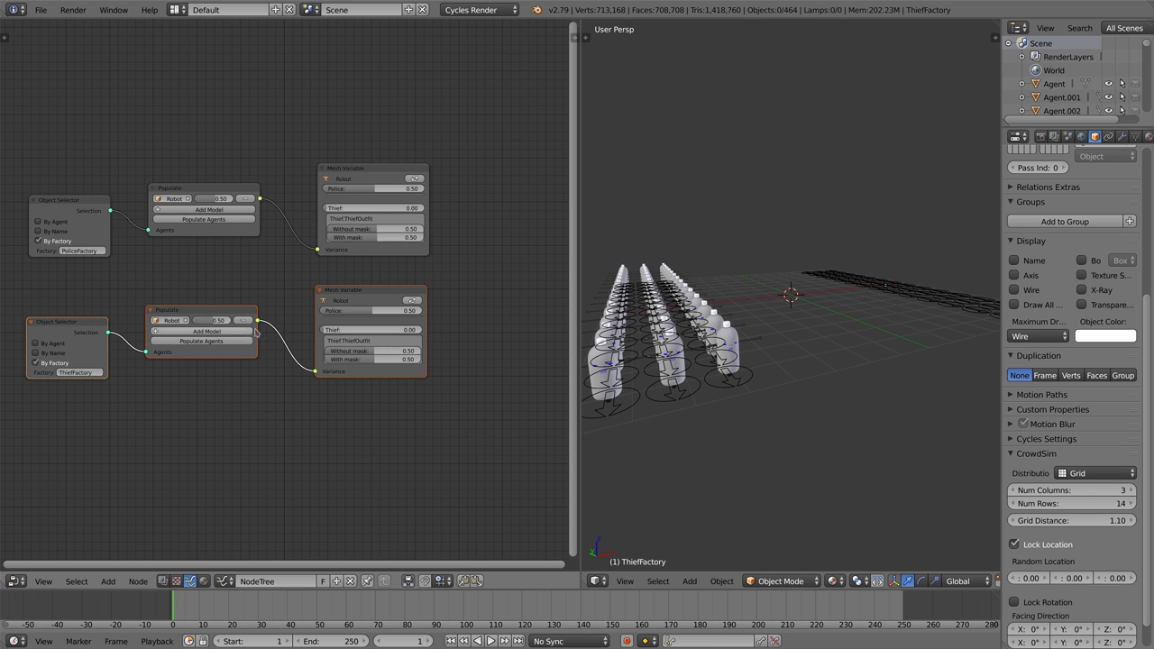
Step: In the duplicated Mesh Variable node for the thieves, set the Police weight to 0.00 and the Thief weight to 0.50
{"action": "mouse_move", "coordinate": [372, 318]}
{"action": "left_mouse_down"}
{"action": "mouse_move", "coordinate": [330, 316]}
{"action": "mouse_move", "coordinate": [363, 332]}
{"action": "left_mouse_up"}
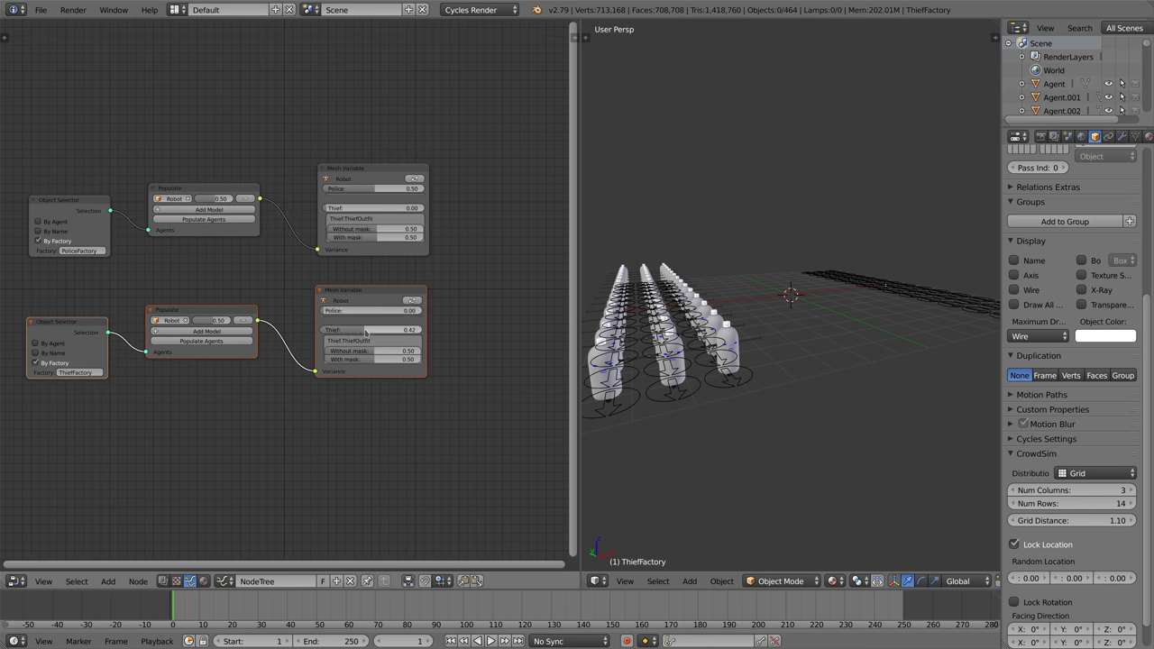
{"action": "left_click", "coordinate": [324, 332]}
{"action": "type", "text": "0.5"}
{"action": "key", "text": "Return"}
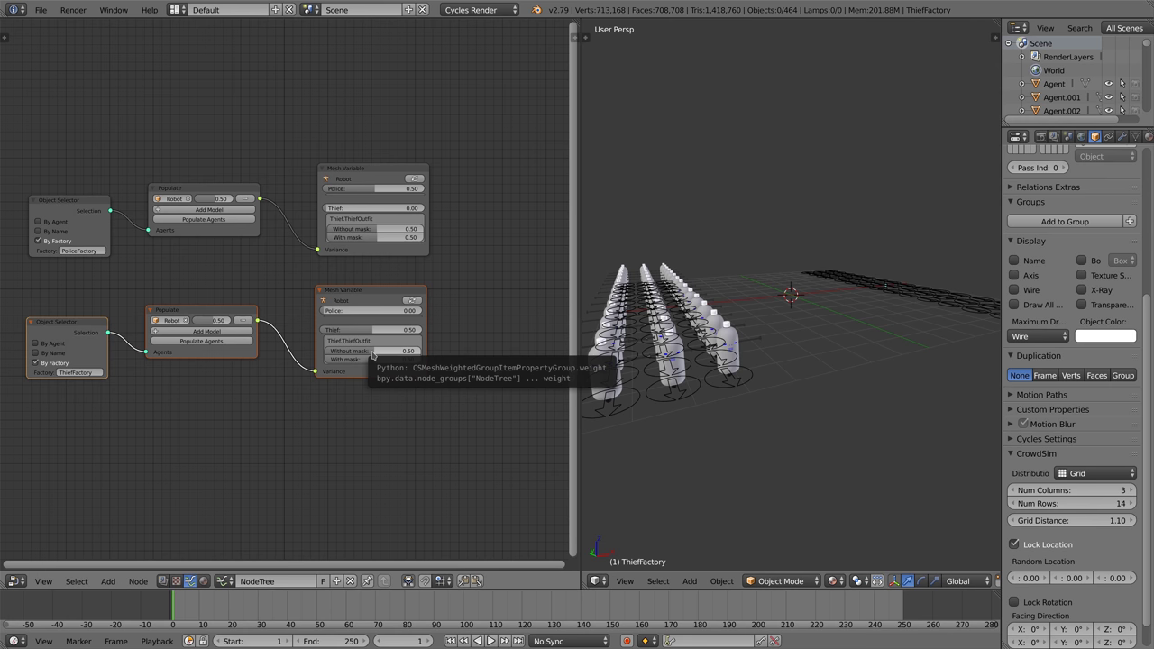
Step: Set the thief outfit's Without mask weight to 0.00 in the duplicated Mesh Variable node and populate the ThiefFactory agents
{"action": "left_click_drag", "start_coordinate": [372, 354], "coordinate": [328, 355]}
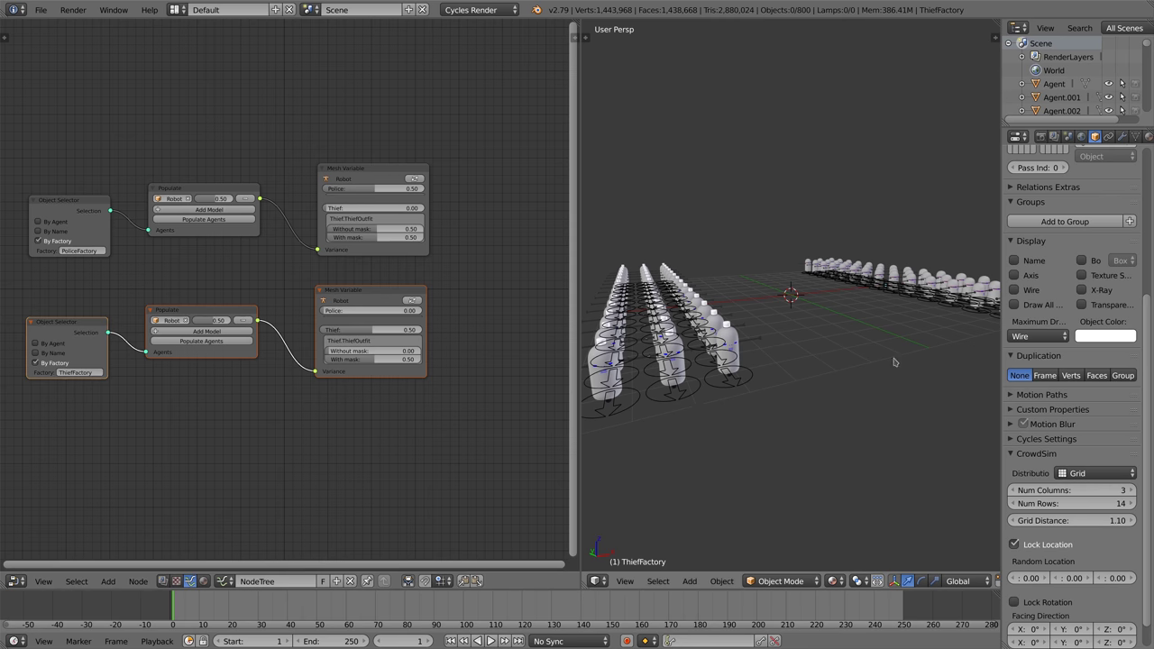
{"action": "middle_click_drag", "start_coordinate": [895, 362], "coordinate": [850, 366]}
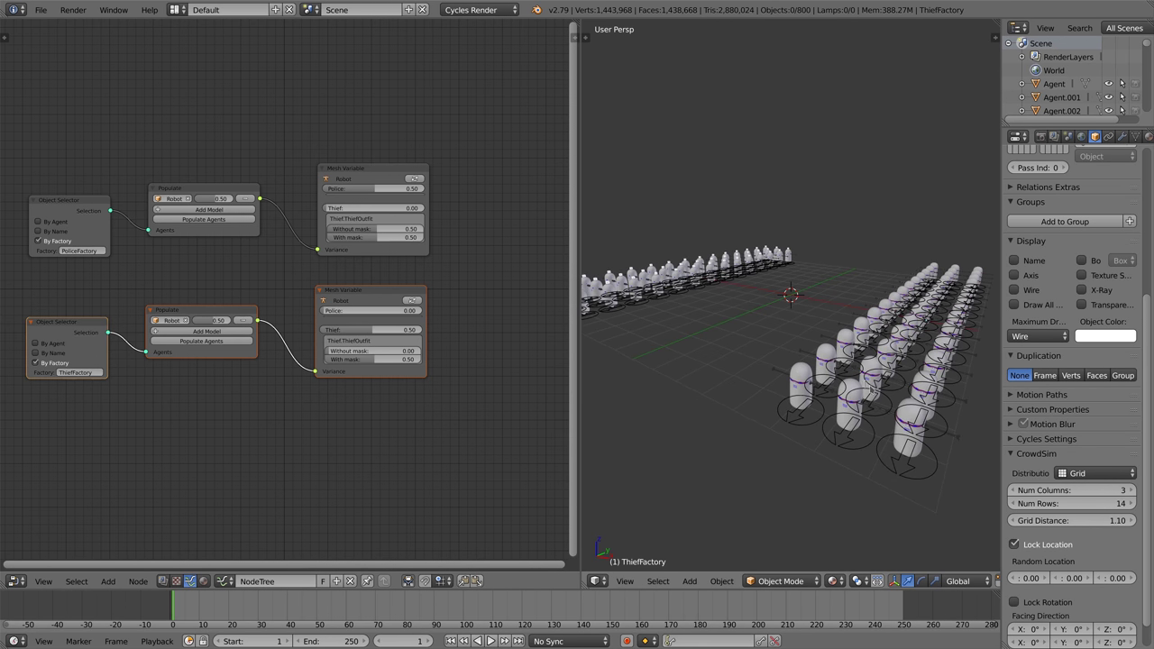
{"action": "middle_click_drag", "start_coordinate": [894, 400], "coordinate": [873, 389]}
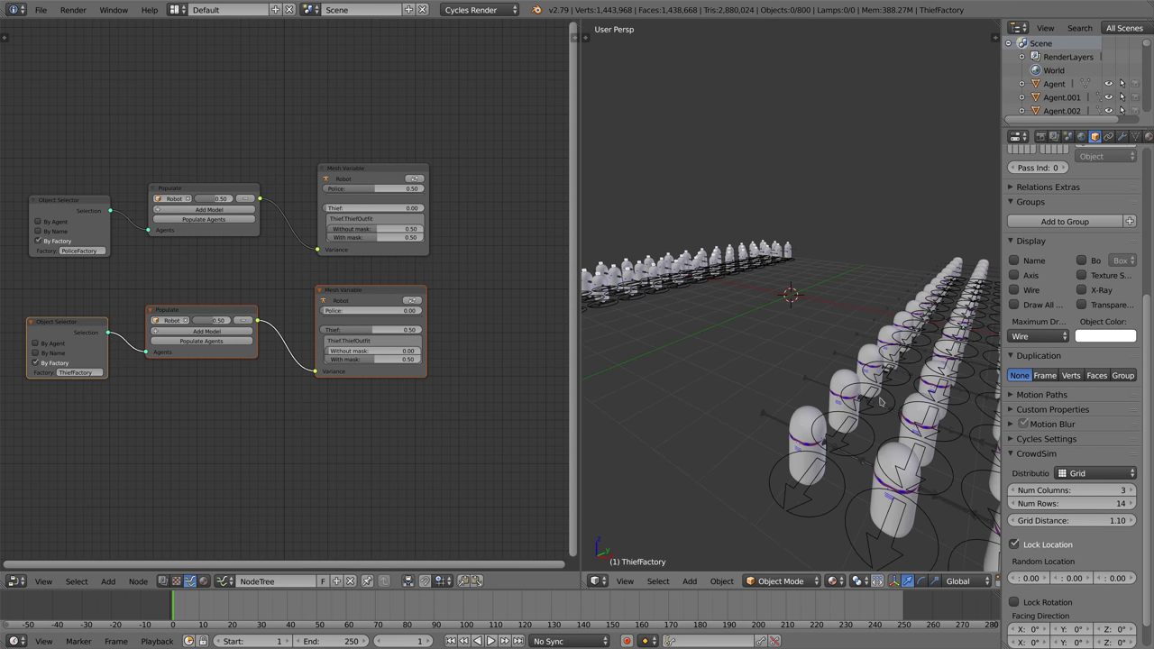
{"action": "middle_click_drag", "start_coordinate": [882, 401], "coordinate": [904, 399]}
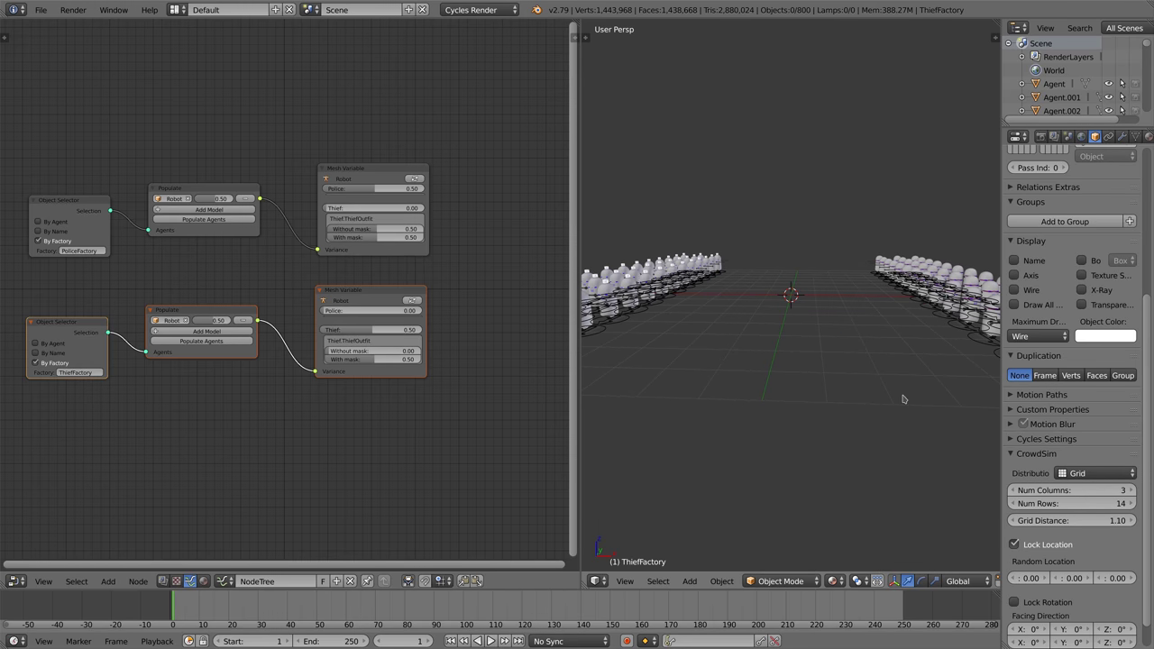